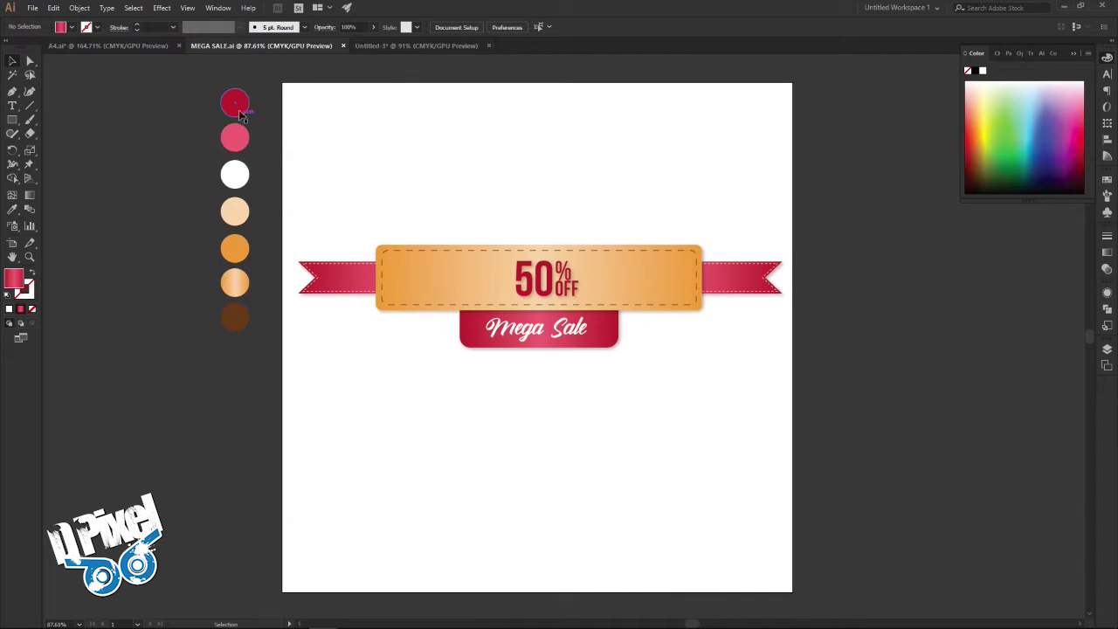
Step: Switch to the blank Untitled-3 document with its seven sample colour circles
left_click(403, 46)
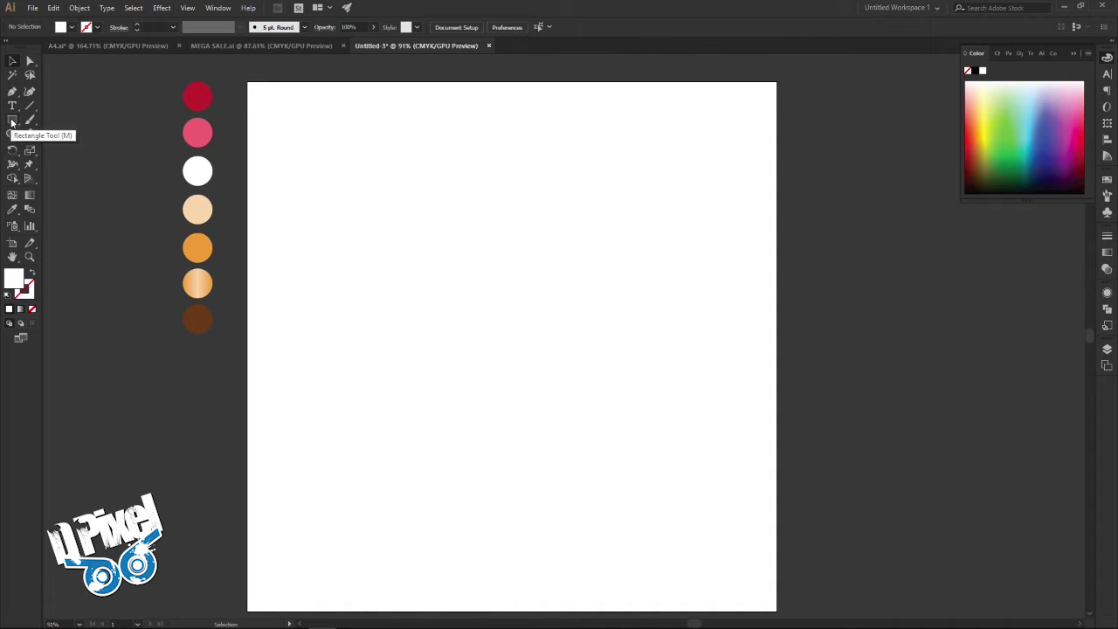
Step: Add a new layer and draw a wide rounded rectangle, about 611 × 119 px
left_click(1106, 348)
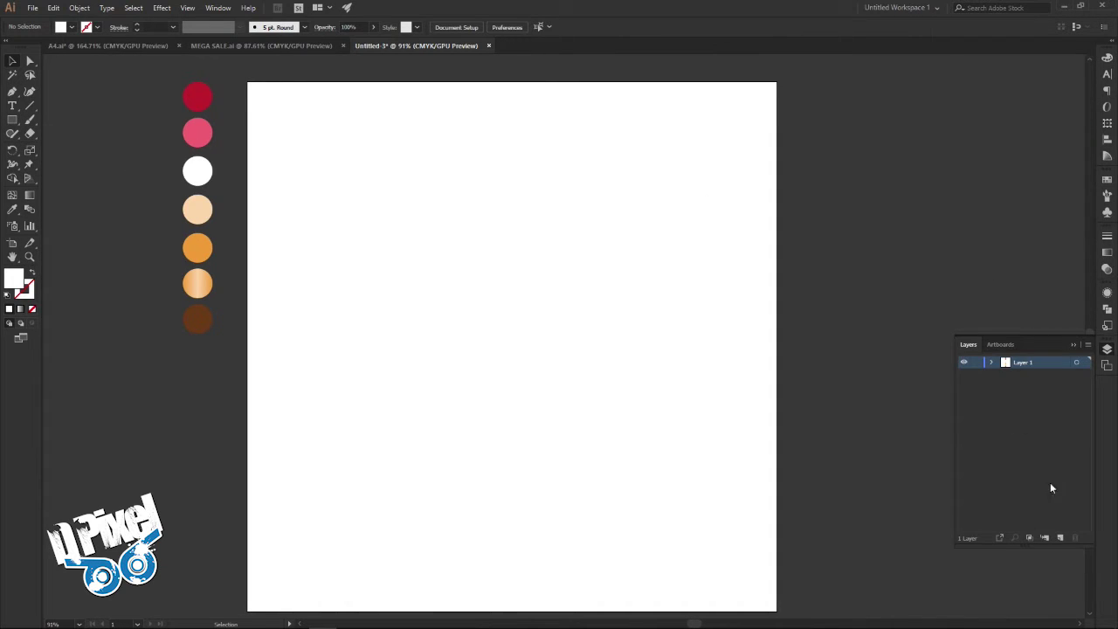
left_click(1059, 537)
left_click(13, 120)
left_click(79, 134)
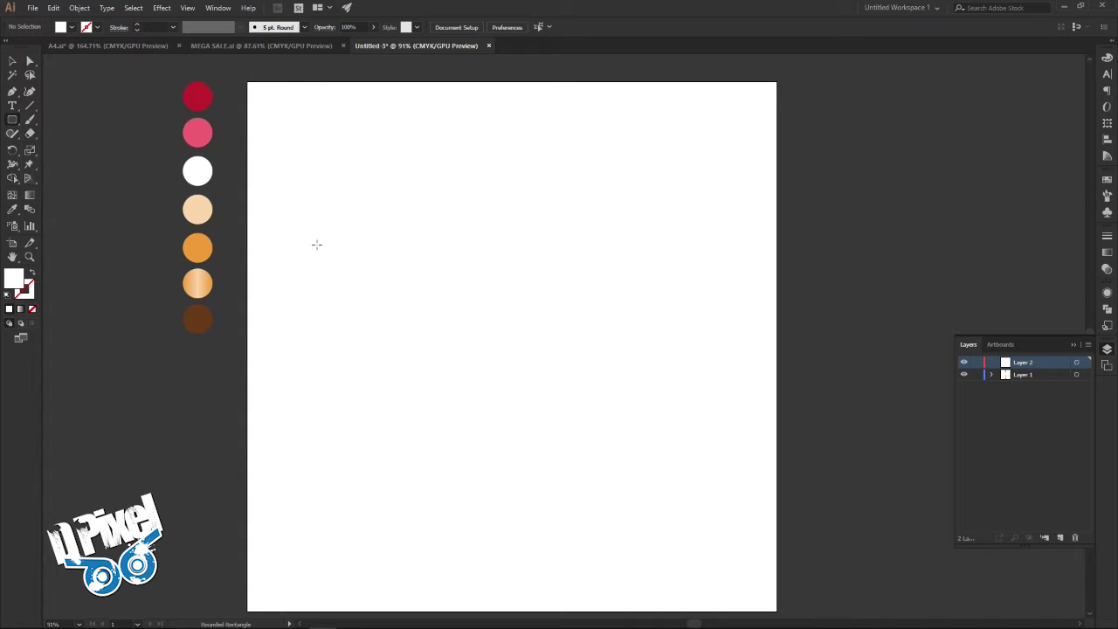
left_click_drag(372, 239, 696, 304)
left_click(12, 65)
left_click_drag(612, 245, 593, 245)
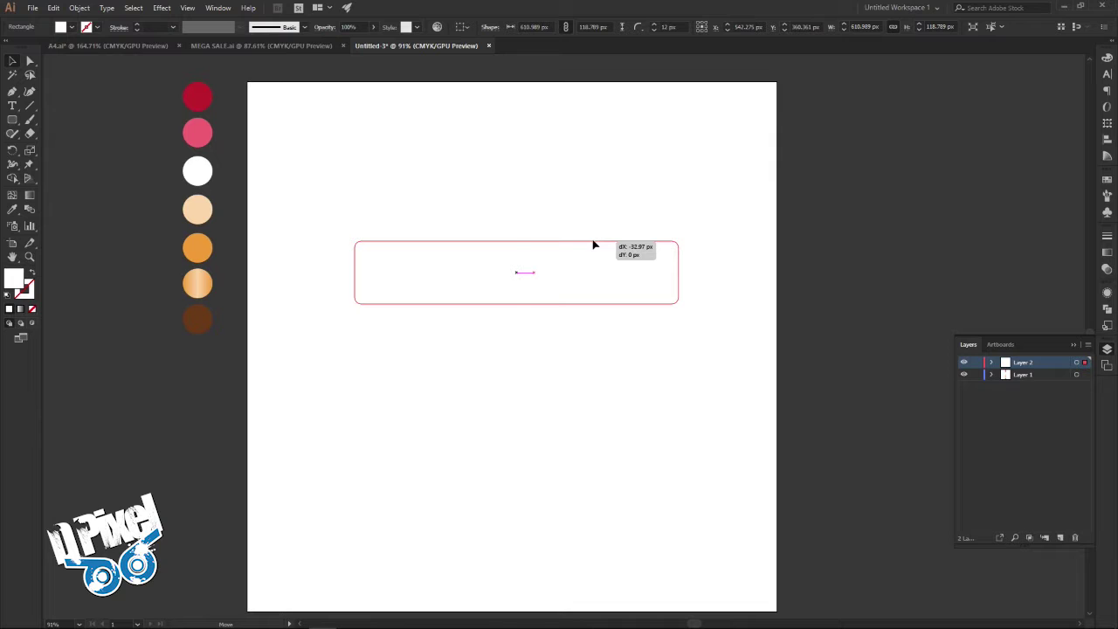
key("Delete")
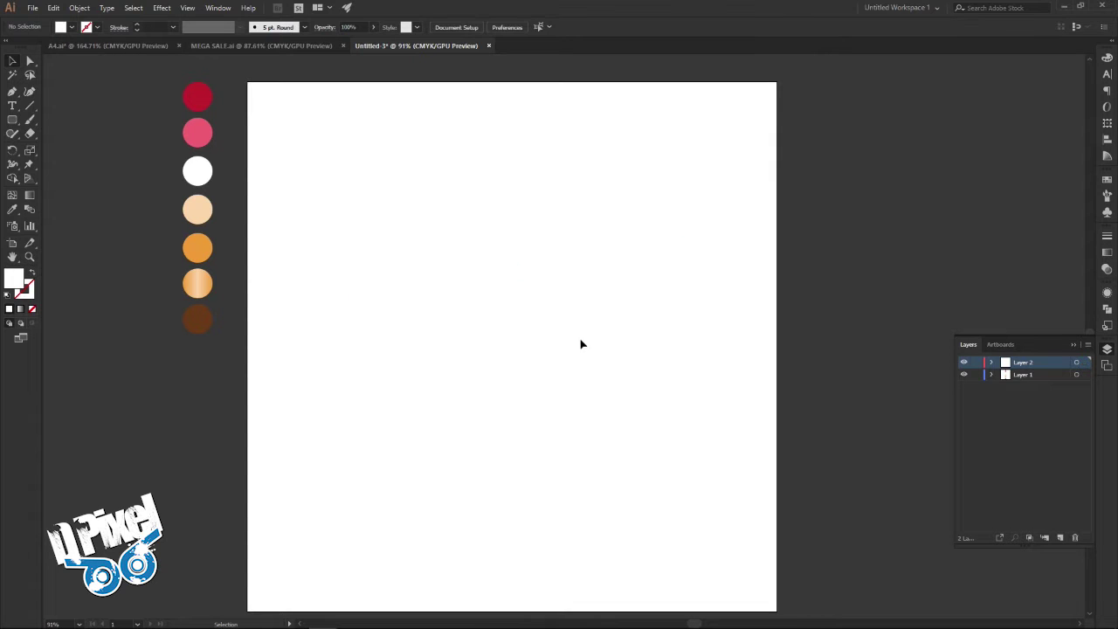
left_click_drag(548, 185, 576, 334)
key("ctrl+z")
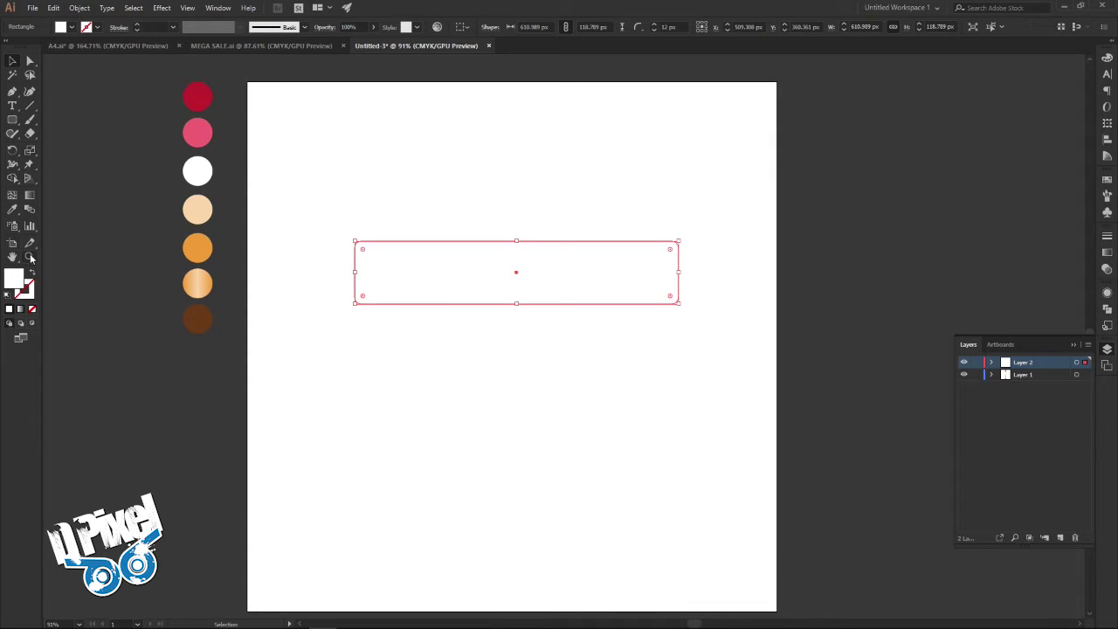
Step: Fill the rounded rectangle with the pale peach sample colour, then view MEGA SALE.ai
left_click(13, 210)
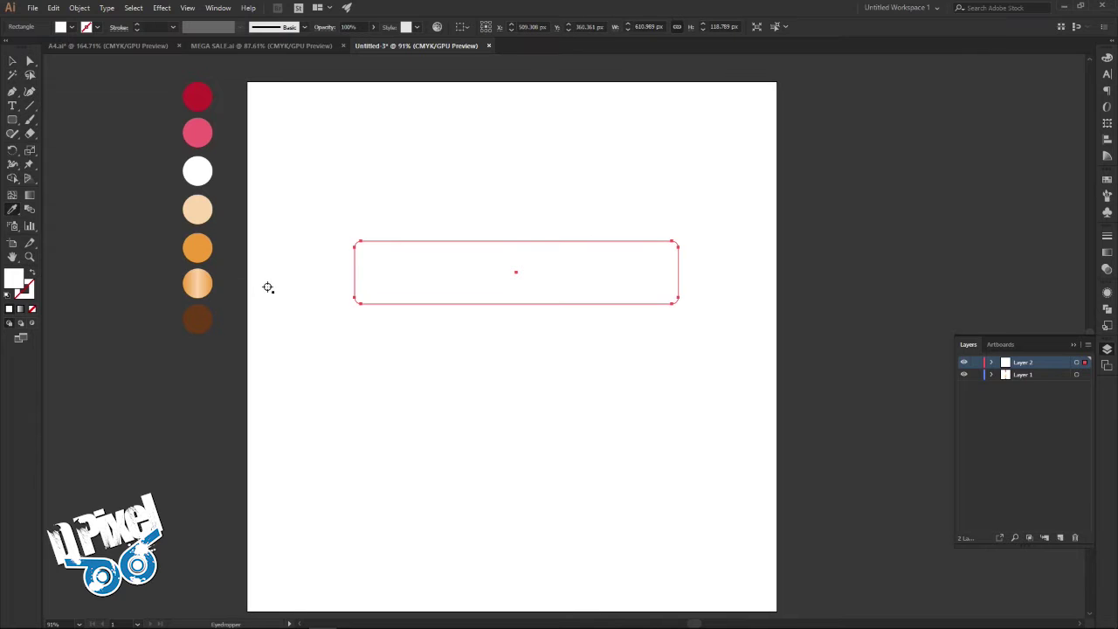
left_click(201, 209)
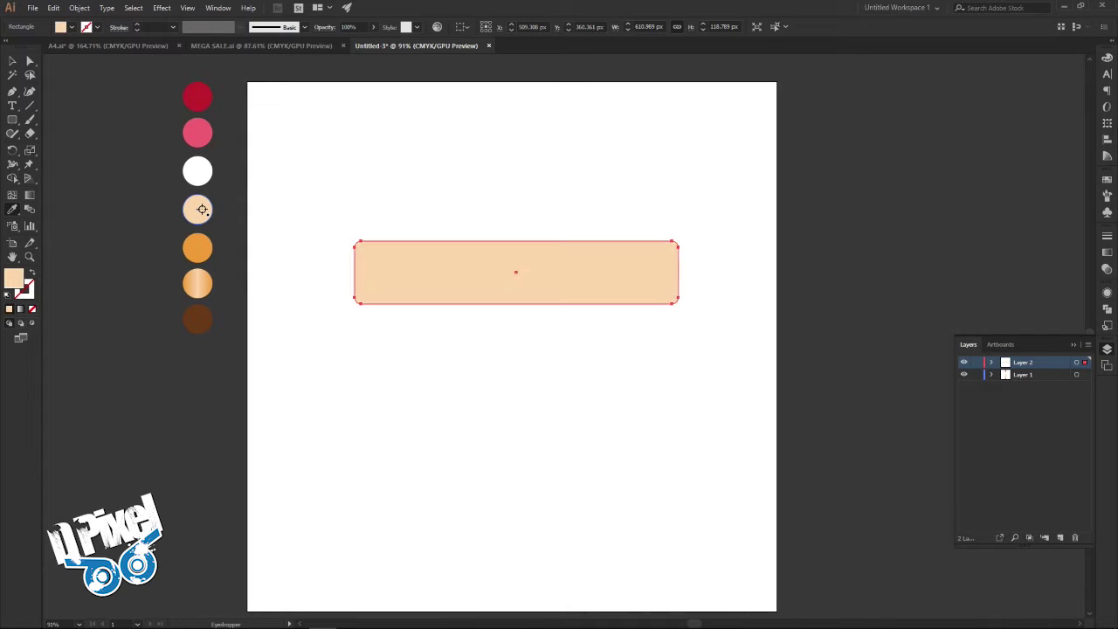
left_click(13, 60)
left_click(112, 84)
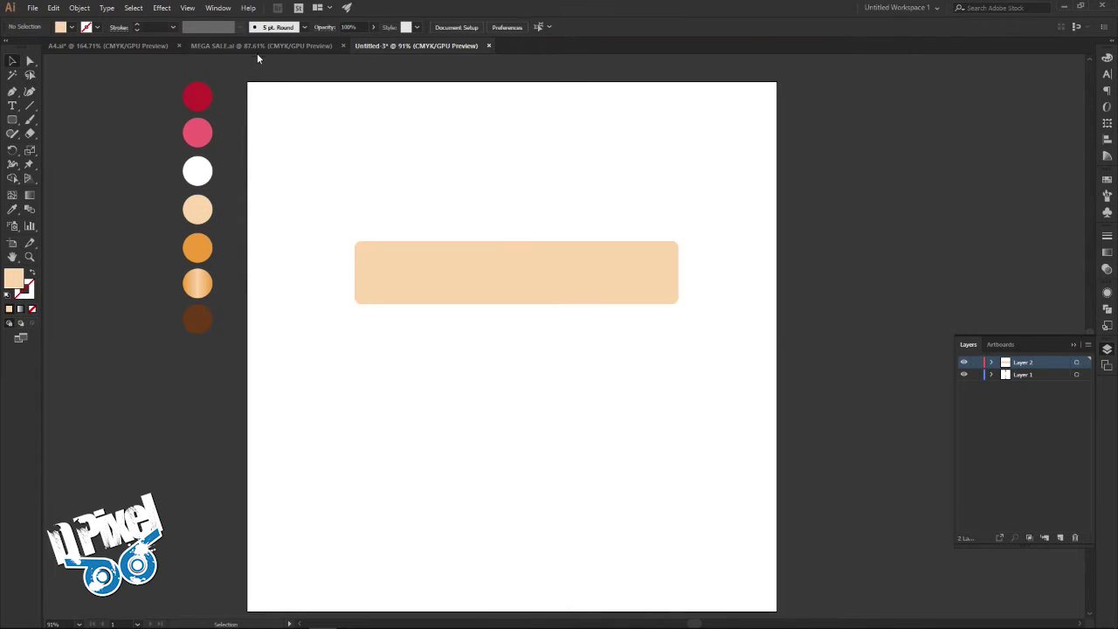
left_click(261, 45)
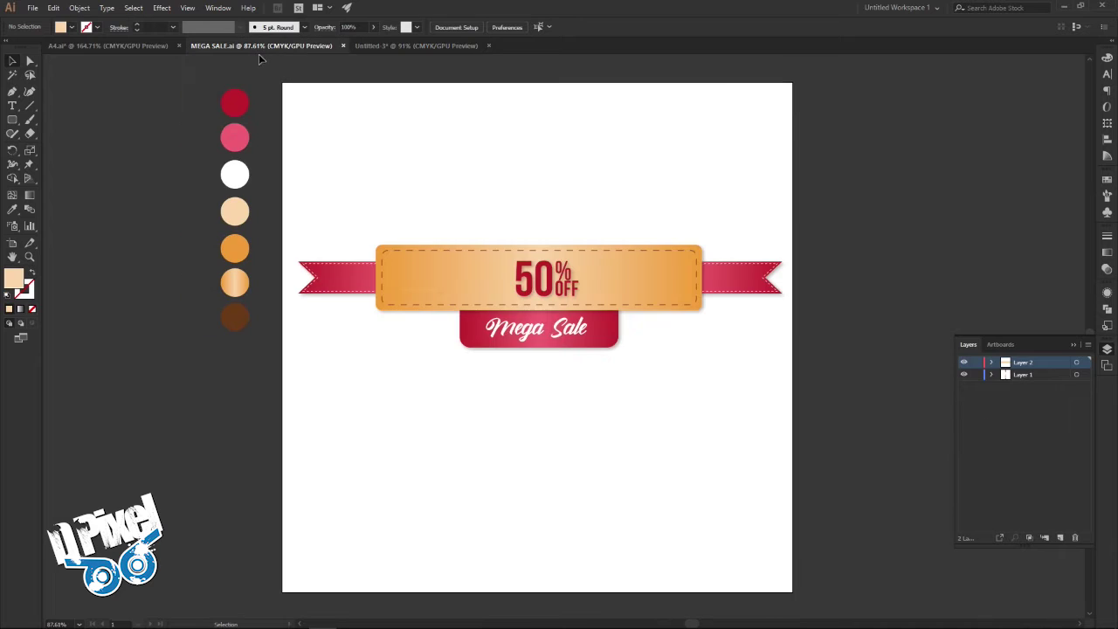
Step: Sample the orange-to-peach-to-orange gradient onto the rectangle and compare it with MEGA SALE.ai
left_click(362, 47)
left_click(454, 275)
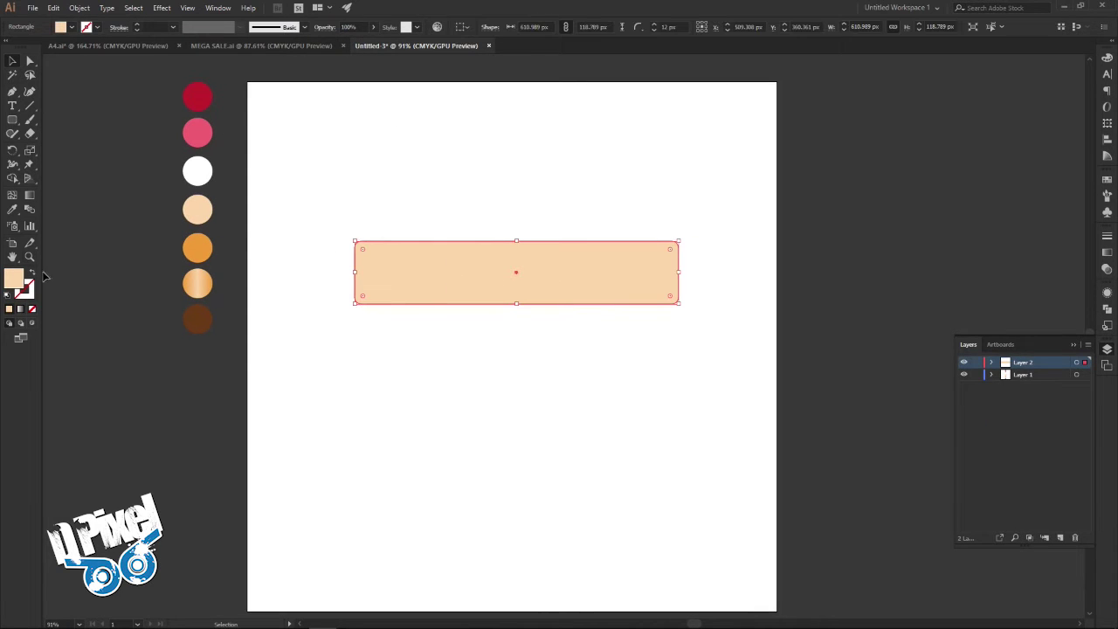
left_click(13, 210)
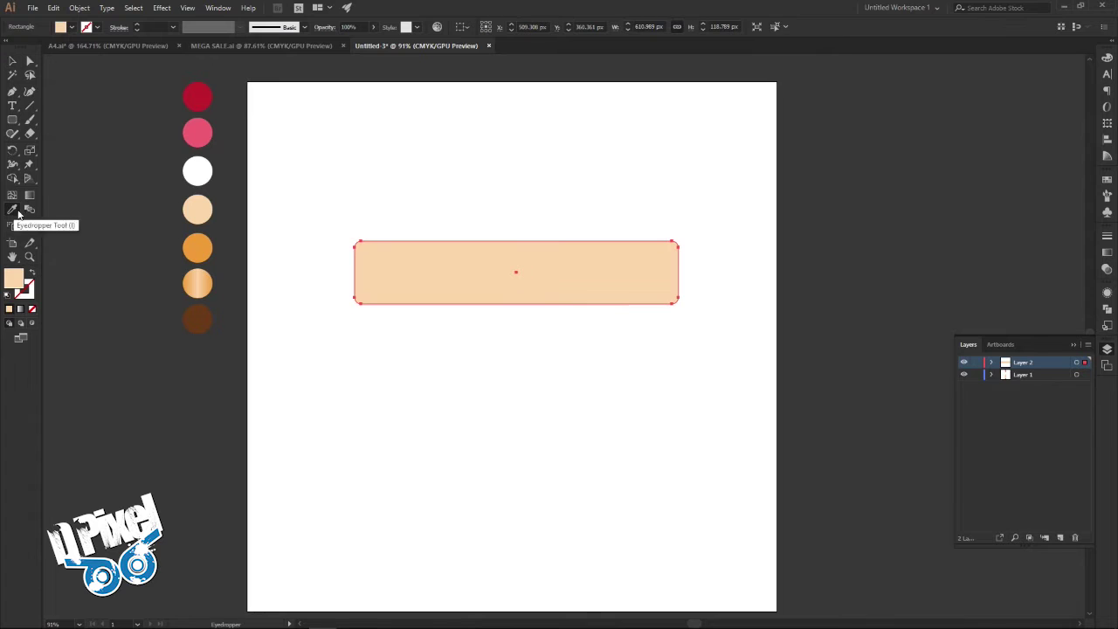
left_click(198, 283)
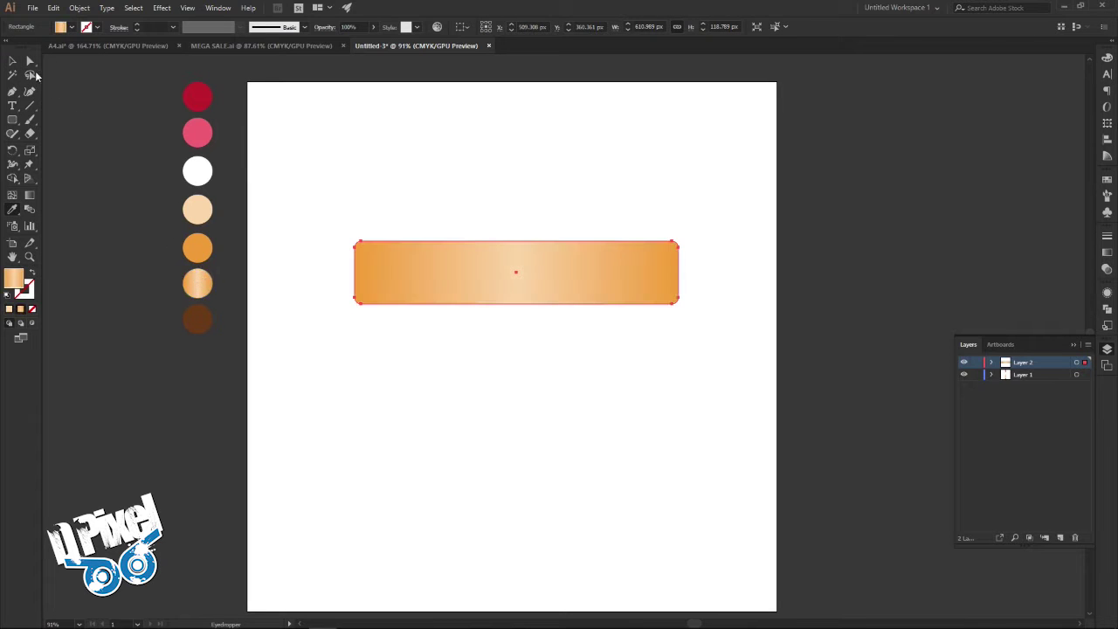
left_click(12, 61)
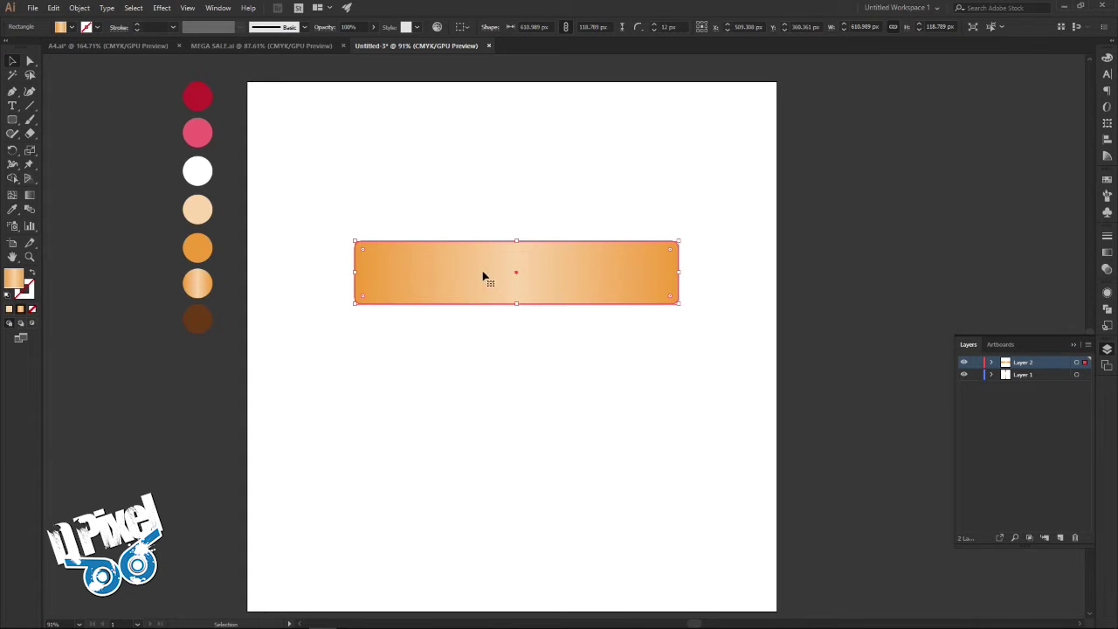
left_click(1107, 254)
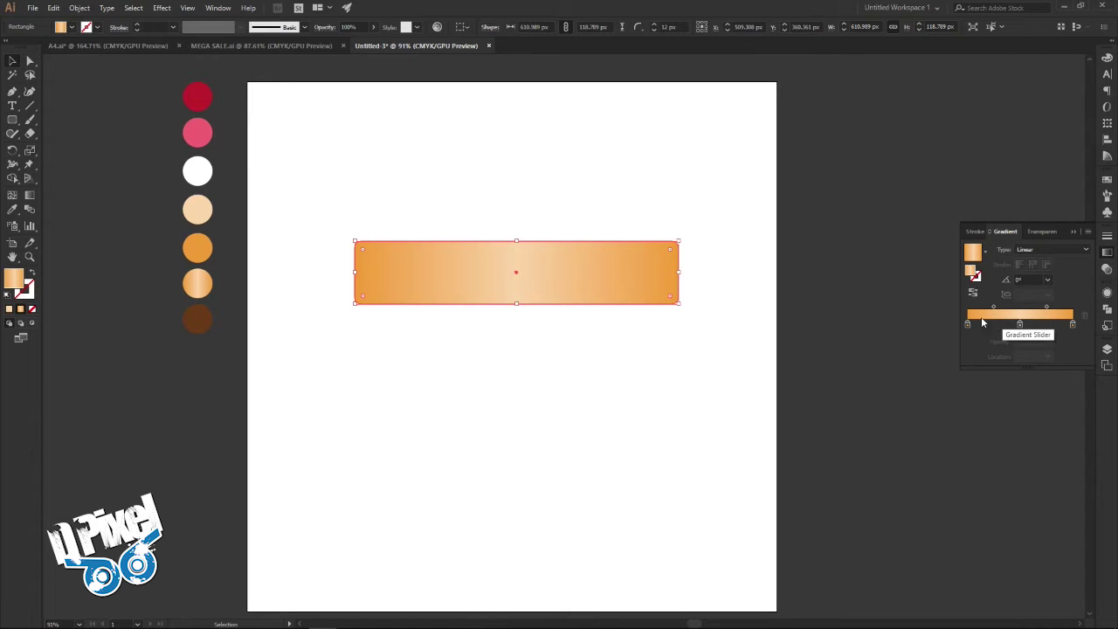
left_click(1073, 232)
left_click(788, 284)
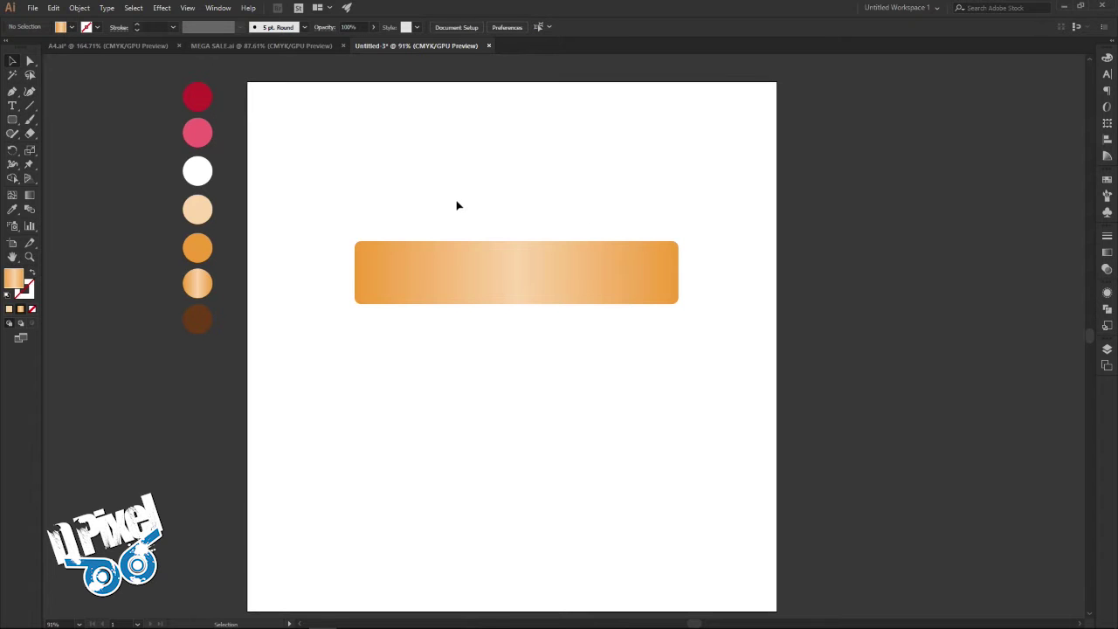
left_click(237, 48)
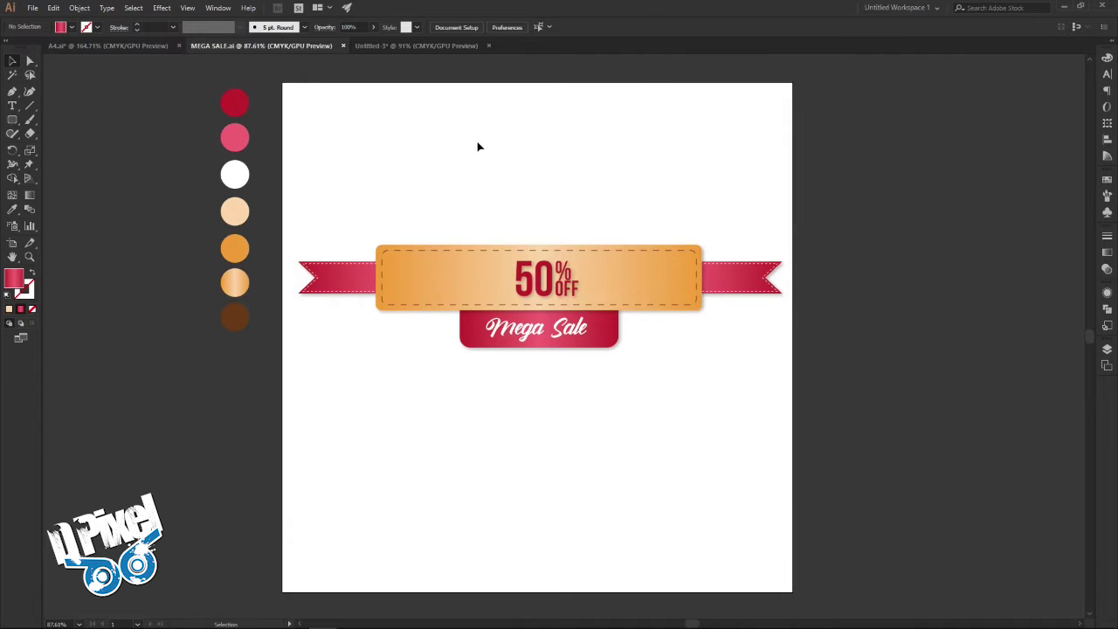
left_click(407, 46)
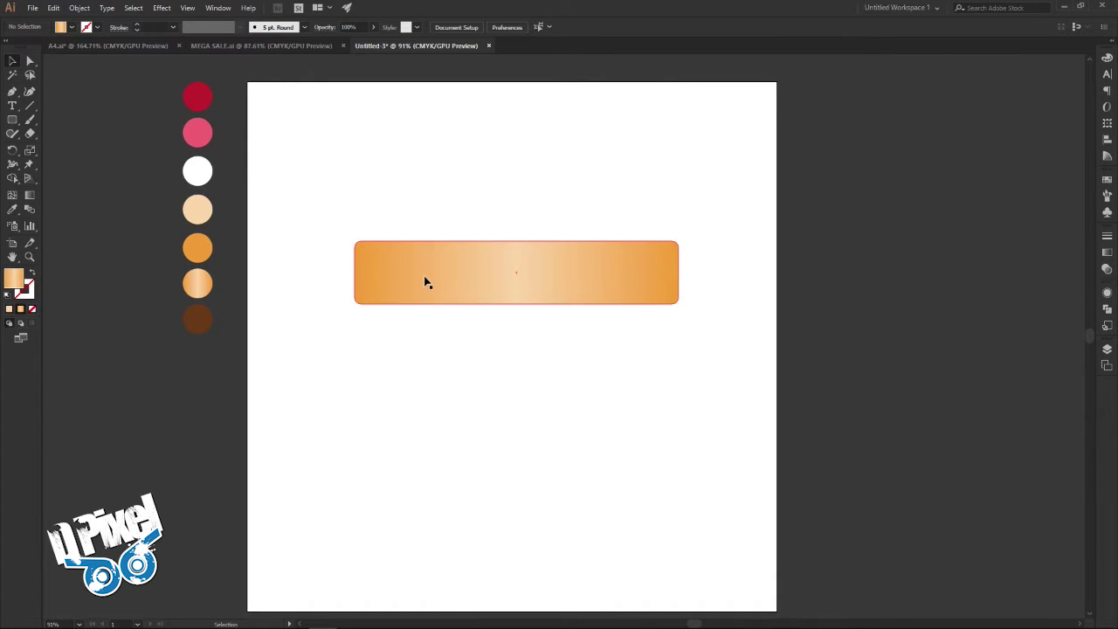
Step: Draw a slightly smaller rounded rectangle inset within the banner and nudge it into place
left_click(10, 122)
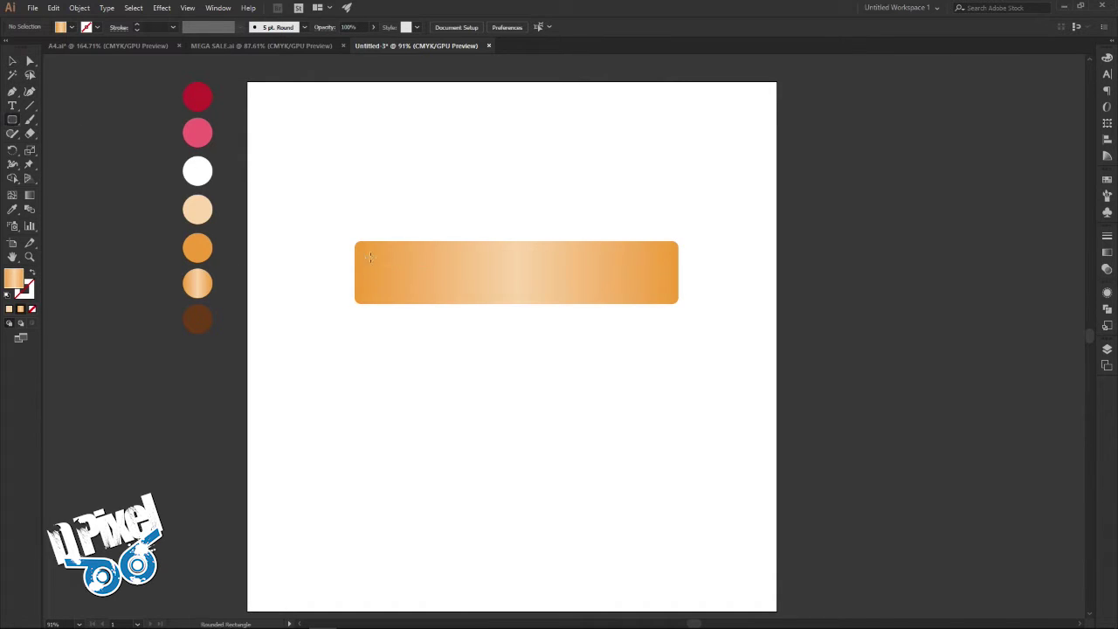
left_click_drag(363, 250, 671, 298)
left_click(12, 61)
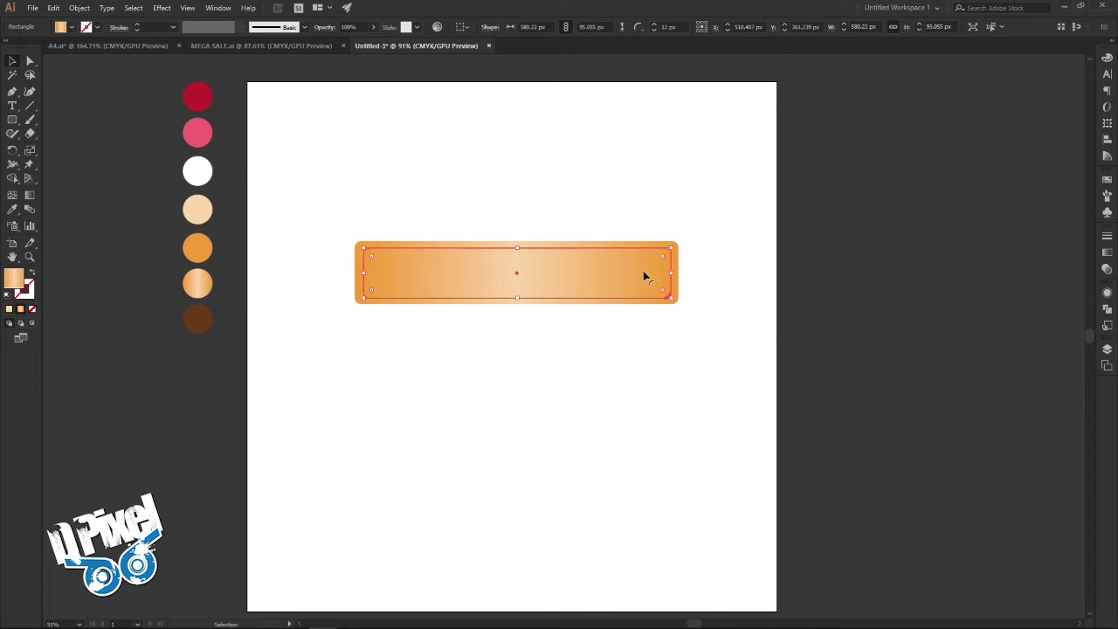
left_click_drag(675, 274, 677, 275)
key("Up")
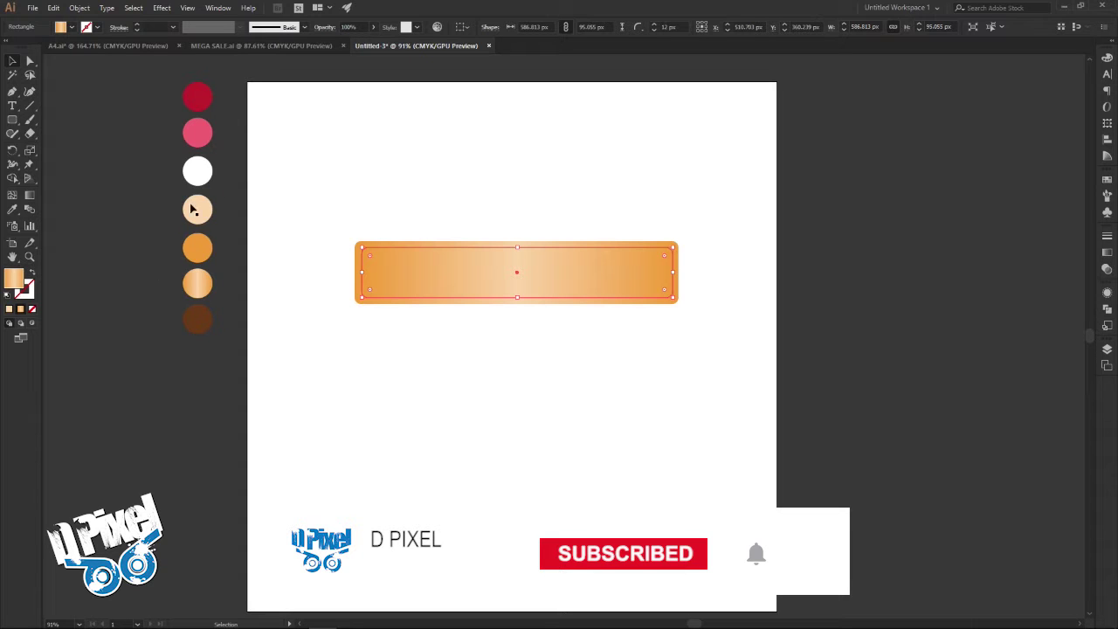
Step: Give the inner rectangle no fill and a white 2 pt stroke
left_click(29, 295)
left_click(34, 311)
left_click(137, 25)
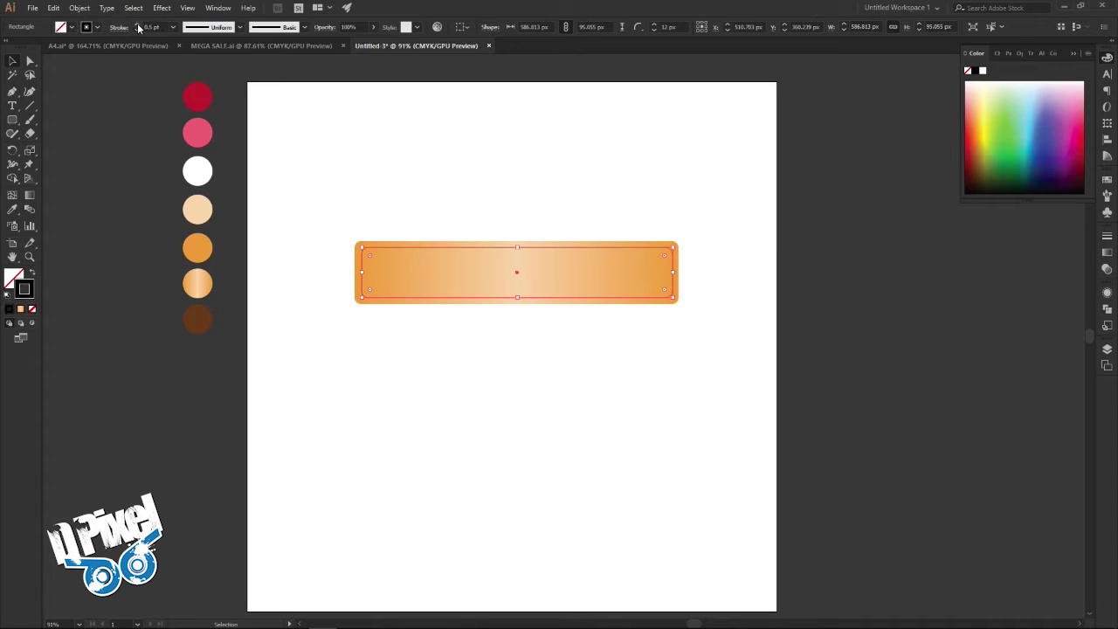
left_click(138, 26)
left_click(138, 26)
left_click(97, 27)
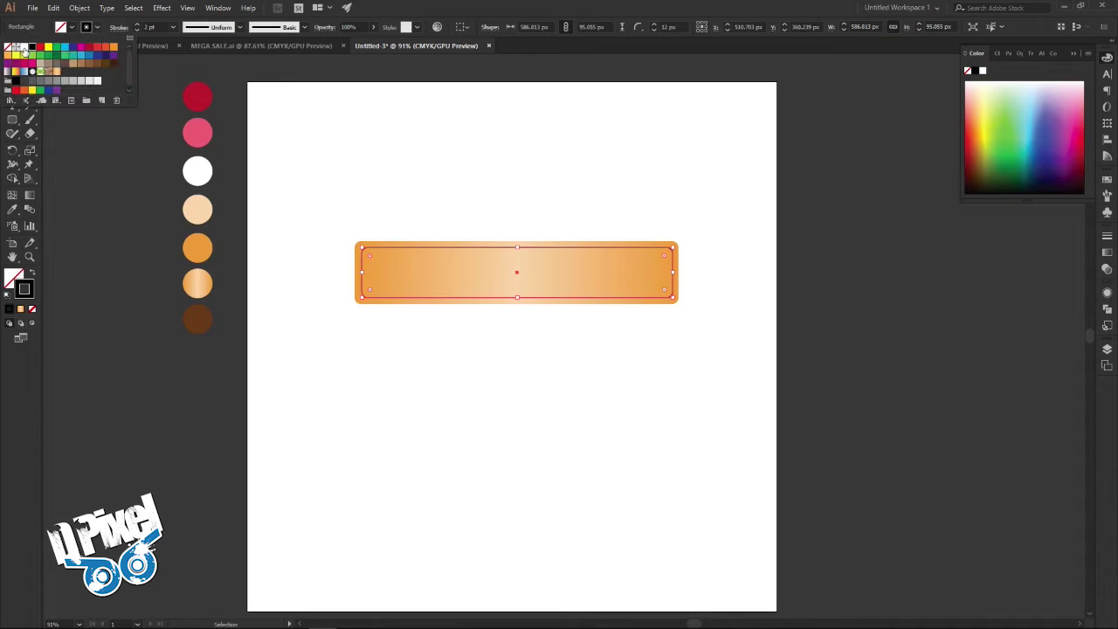
left_click(23, 51)
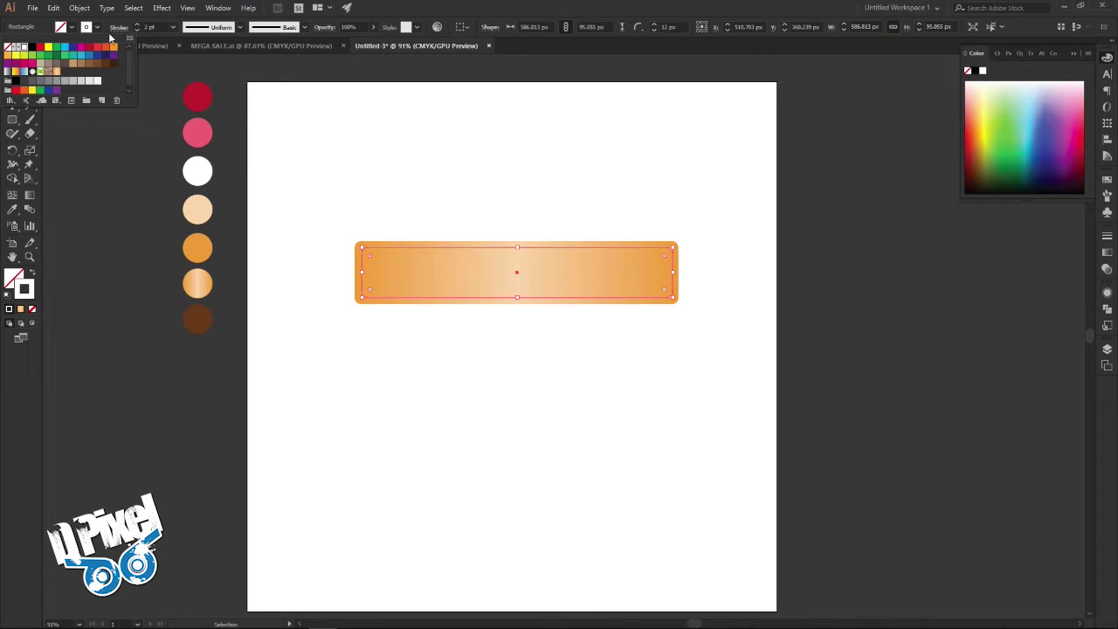
left_click(97, 27)
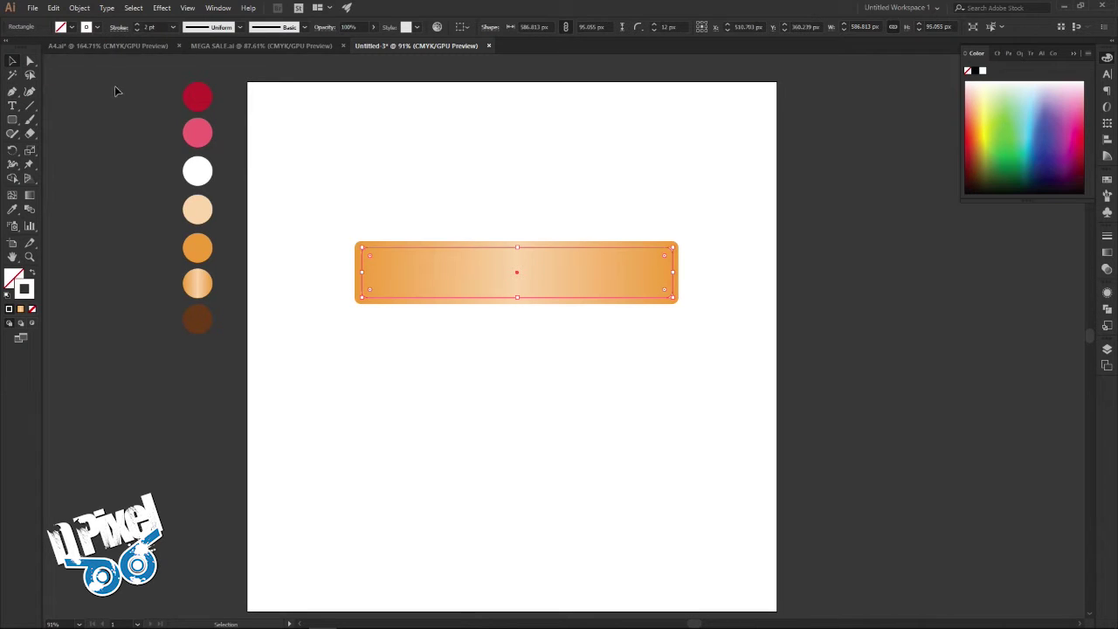
Step: Make the white stroke a dashed line for a stitched border
left_click(117, 27)
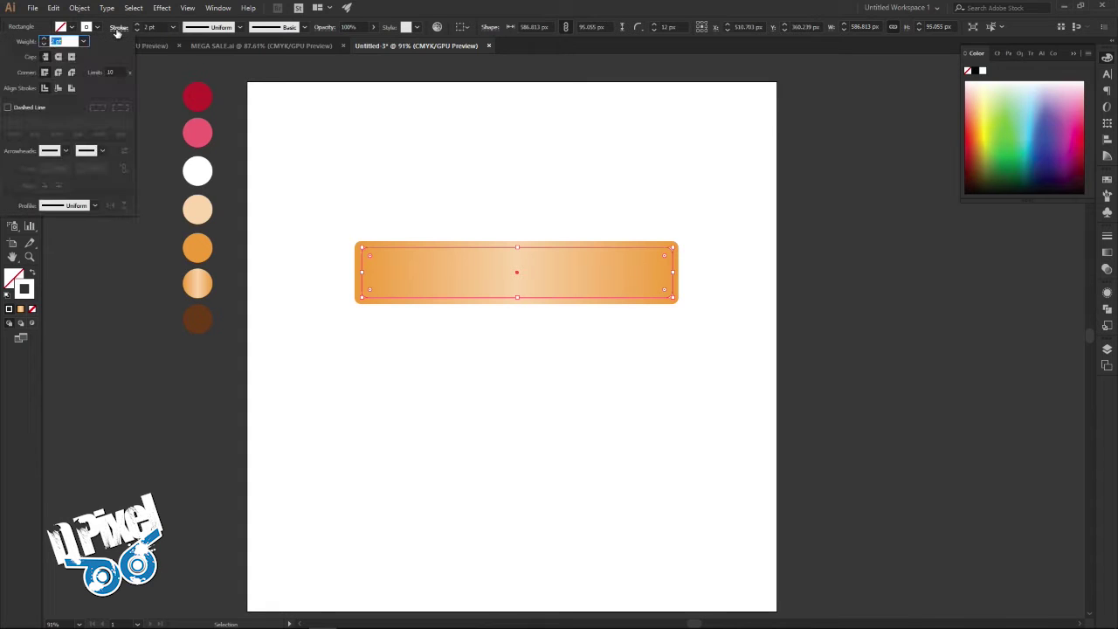
left_click(7, 107)
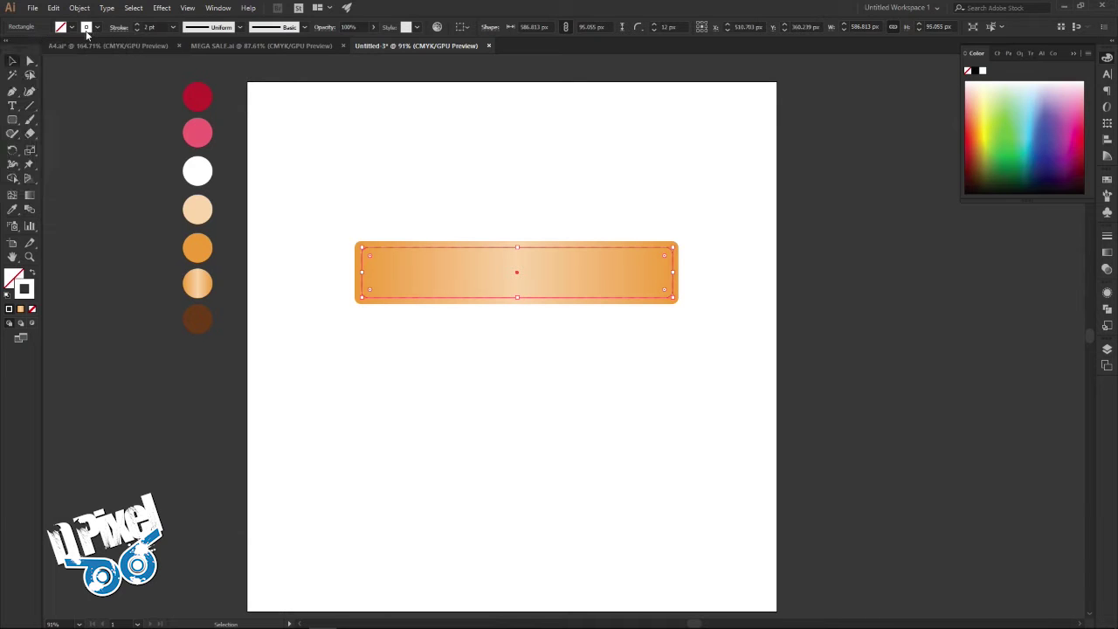
left_click(351, 155)
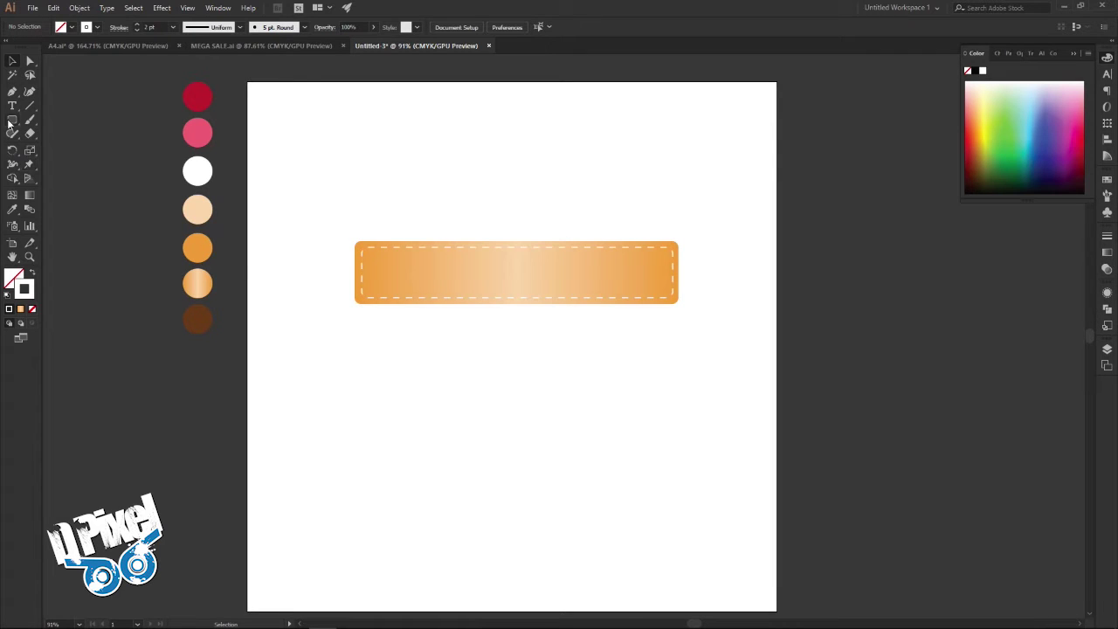
left_click(12, 210)
Step: Sample the brown circle and copy its hex value 693917 from the Color Picker
left_click(197, 320)
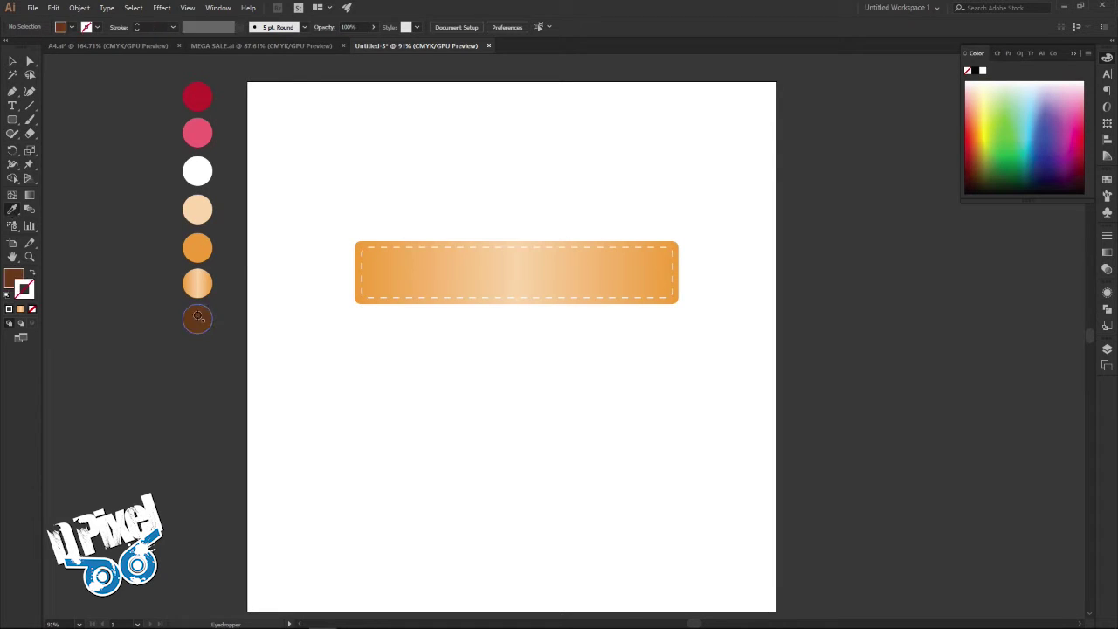
left_click(12, 62)
double_click(13, 278)
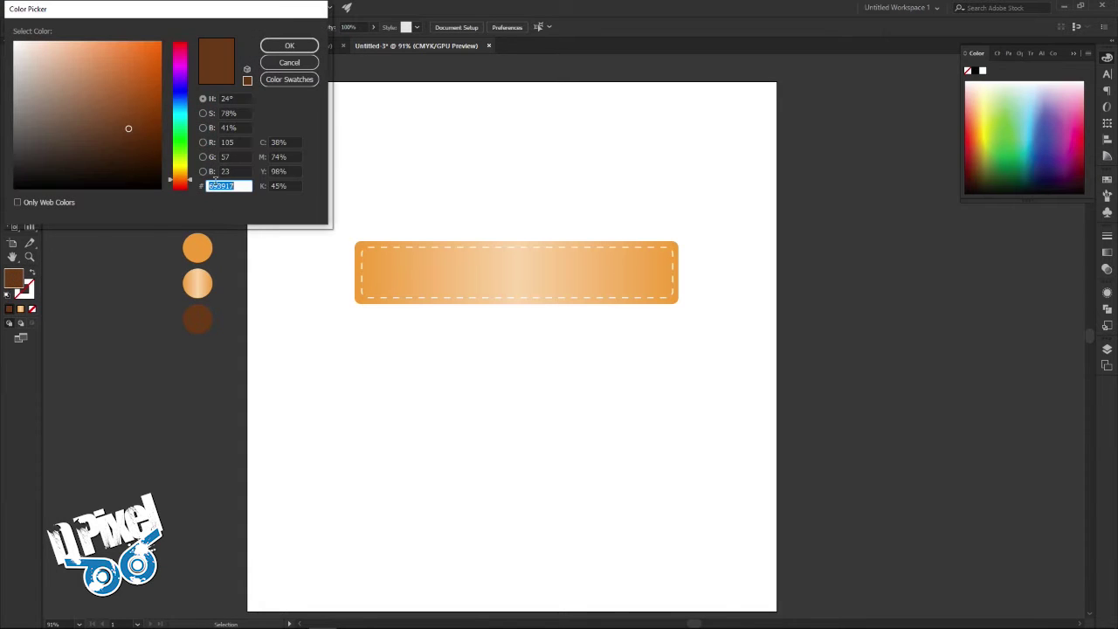
right_click(219, 188)
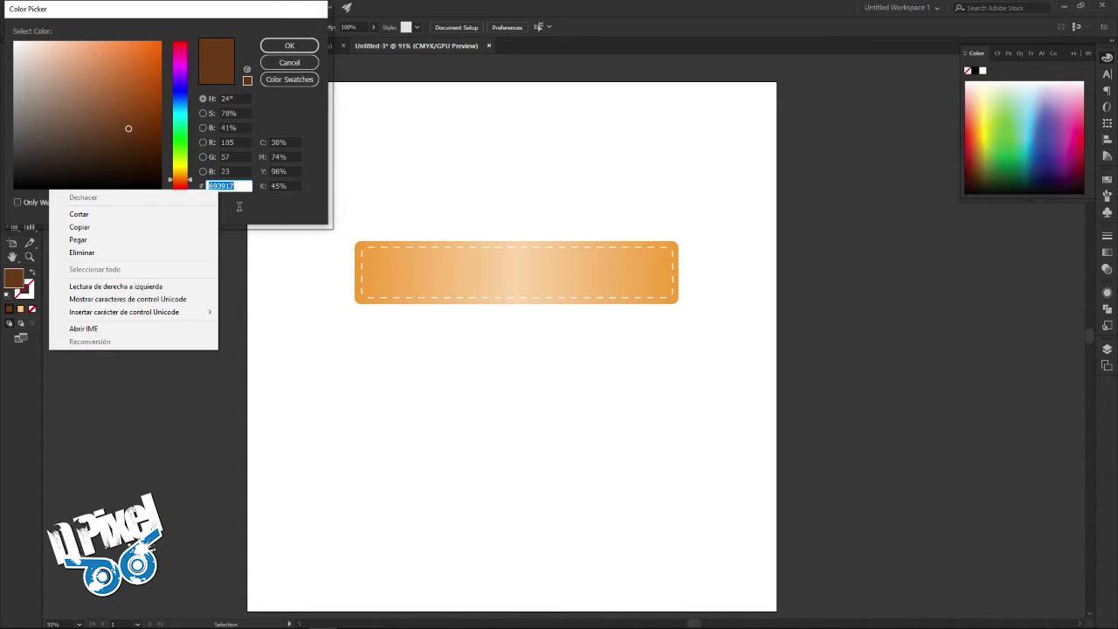
left_click(116, 225)
left_click(288, 62)
Step: Set the dashed rectangle's stroke colour to 693917
left_click(371, 248)
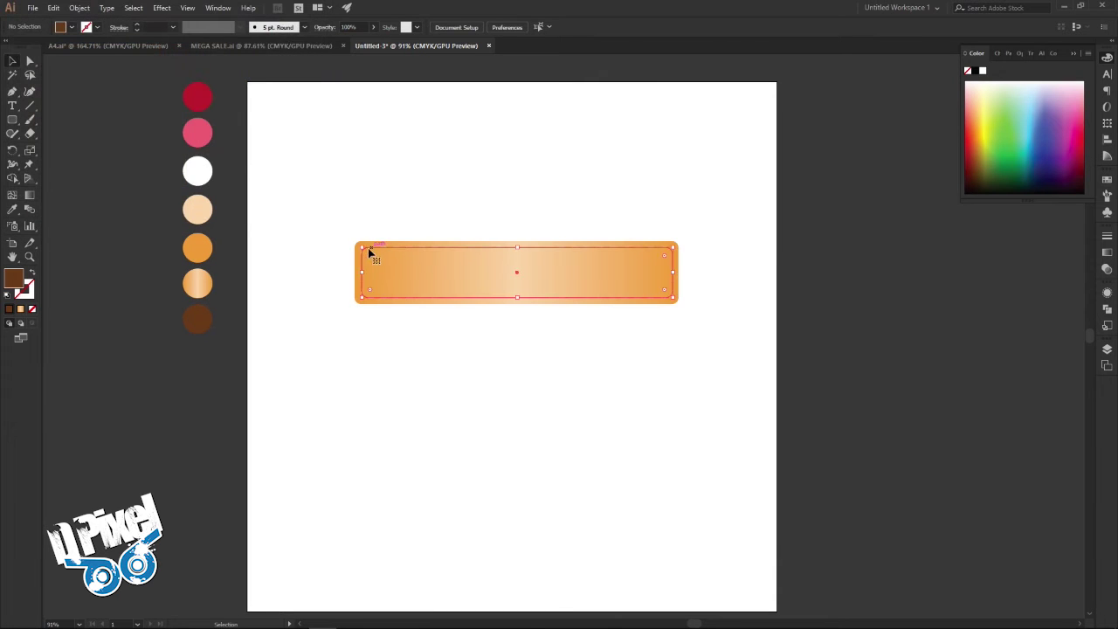
left_click(26, 297)
double_click(26, 297)
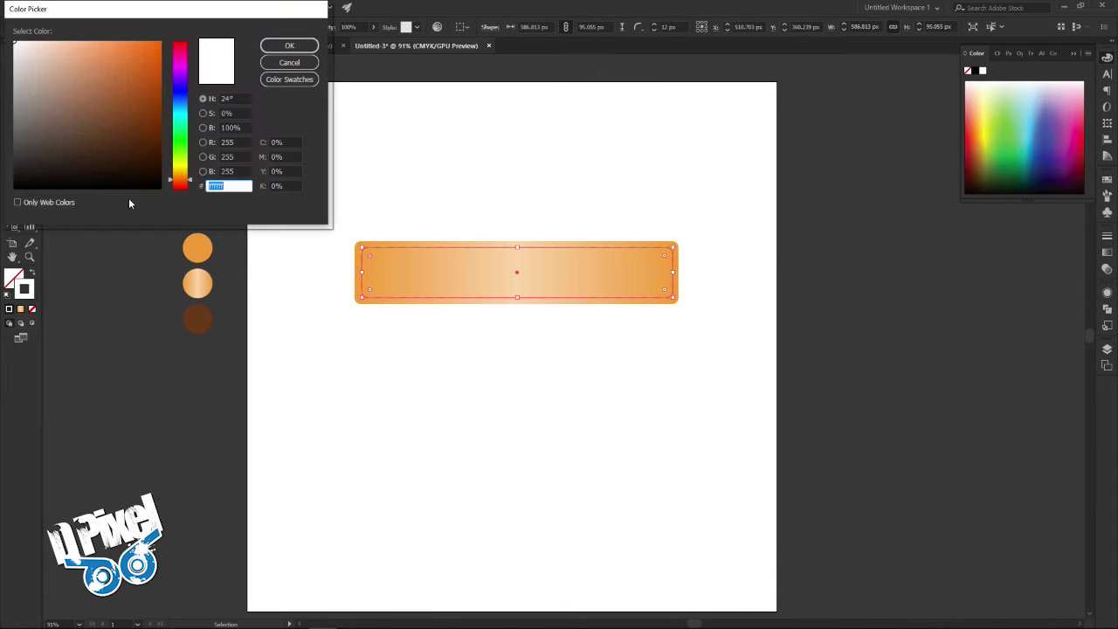
right_click(224, 185)
left_click(142, 232)
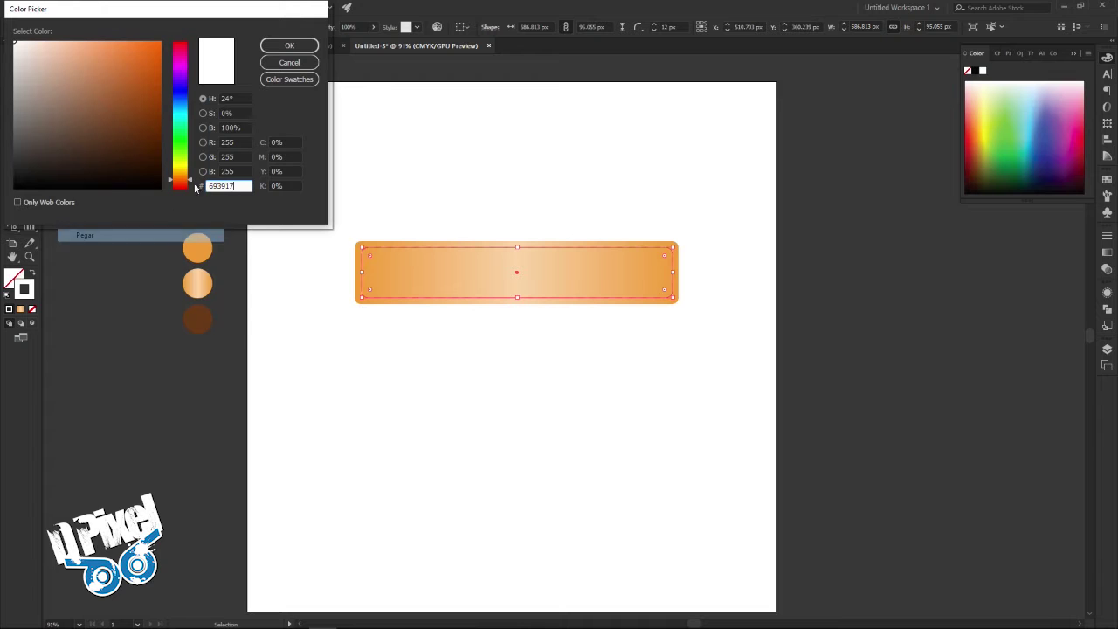
left_click(273, 50)
left_click(393, 152)
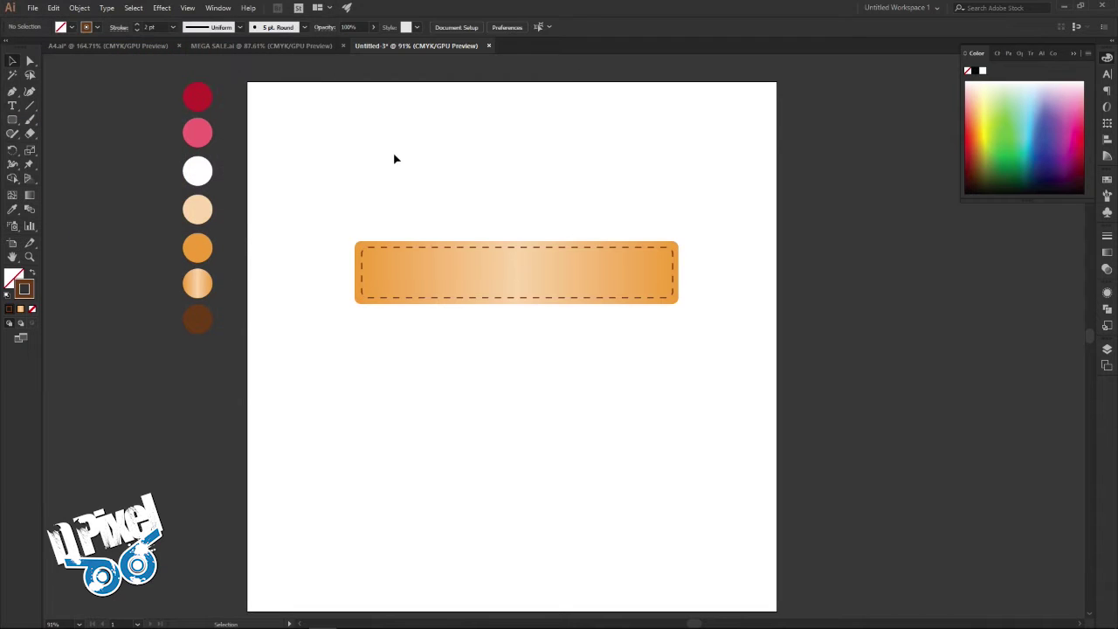
Step: Set the dashed stitching to Multiply blend mode at 30% opacity and compare with the reference
left_click(504, 250)
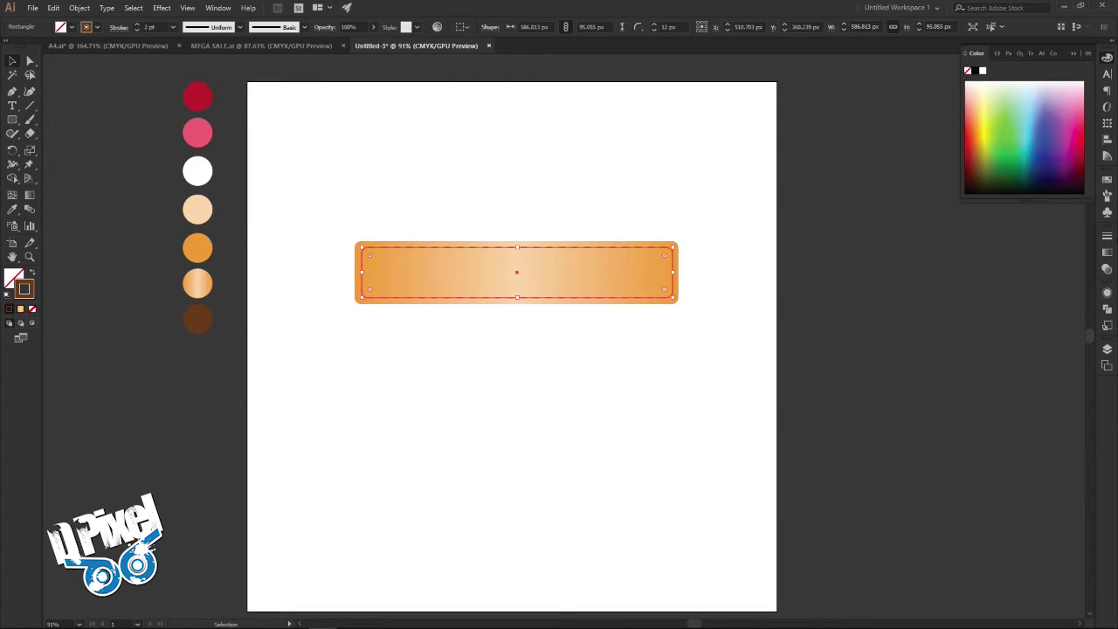
left_click(1107, 236)
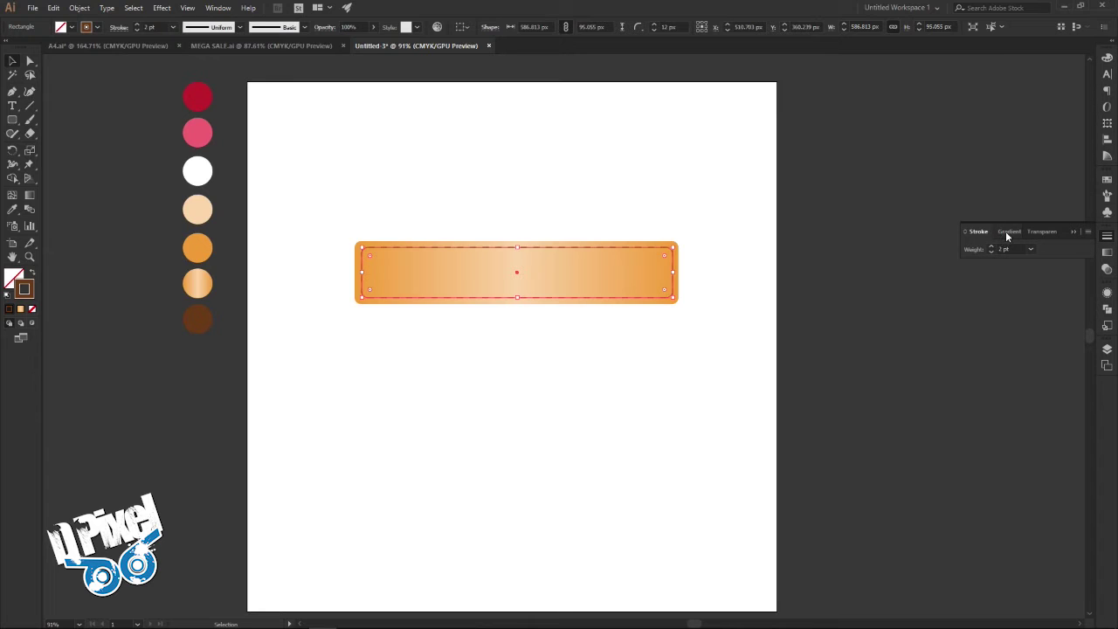
left_click(1041, 232)
left_click(1004, 253)
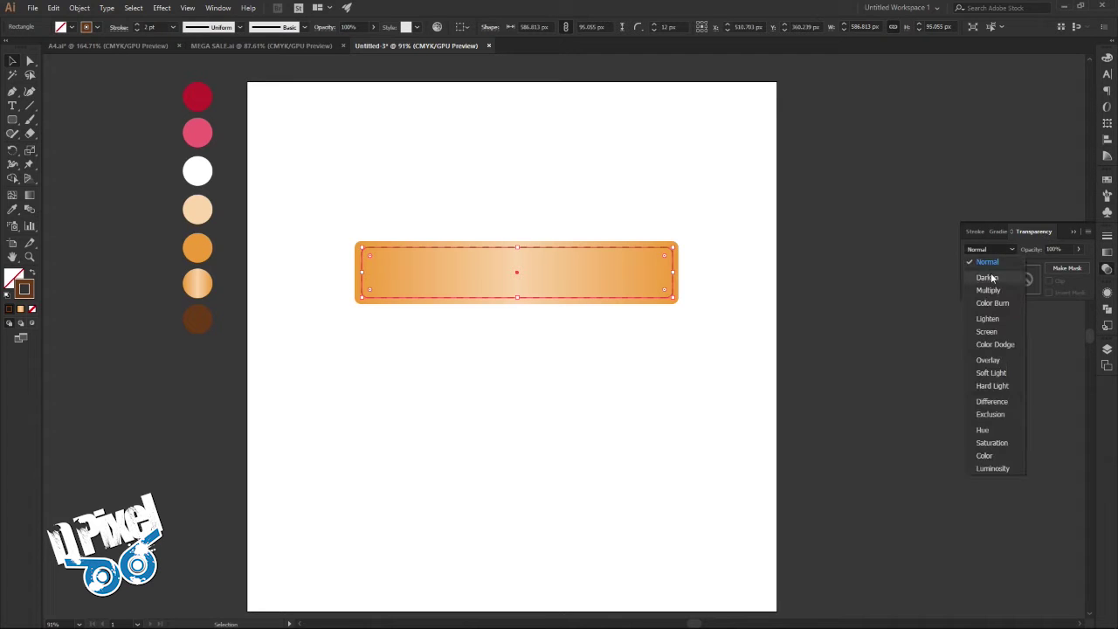
left_click(989, 291)
left_click_drag(1063, 248, 1047, 249)
type("30")
key("Return")
left_click(790, 347)
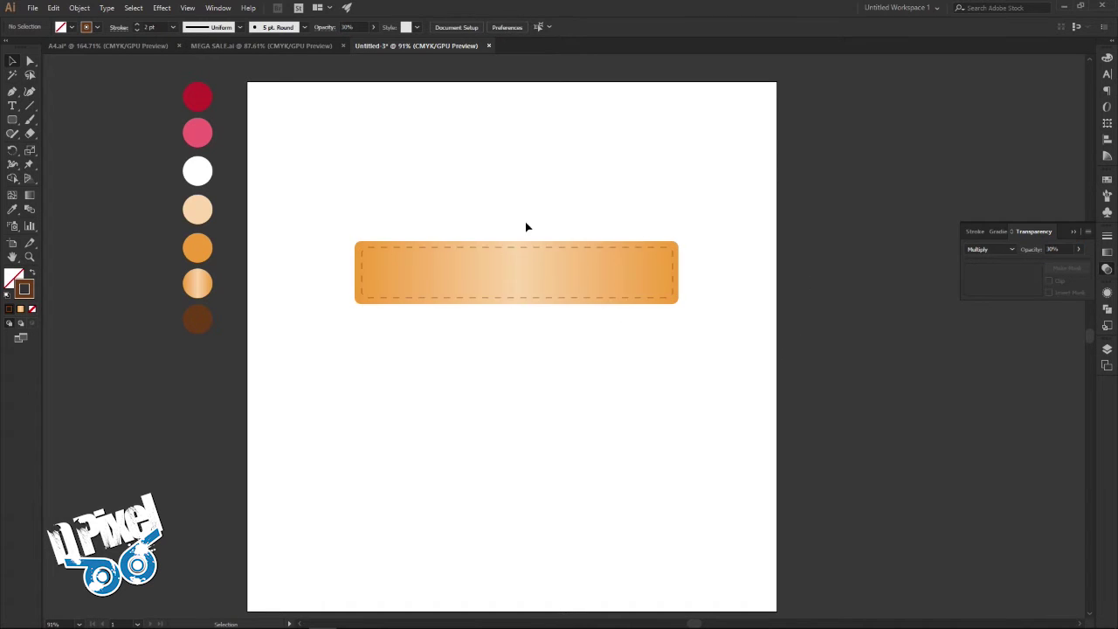
left_click(286, 46)
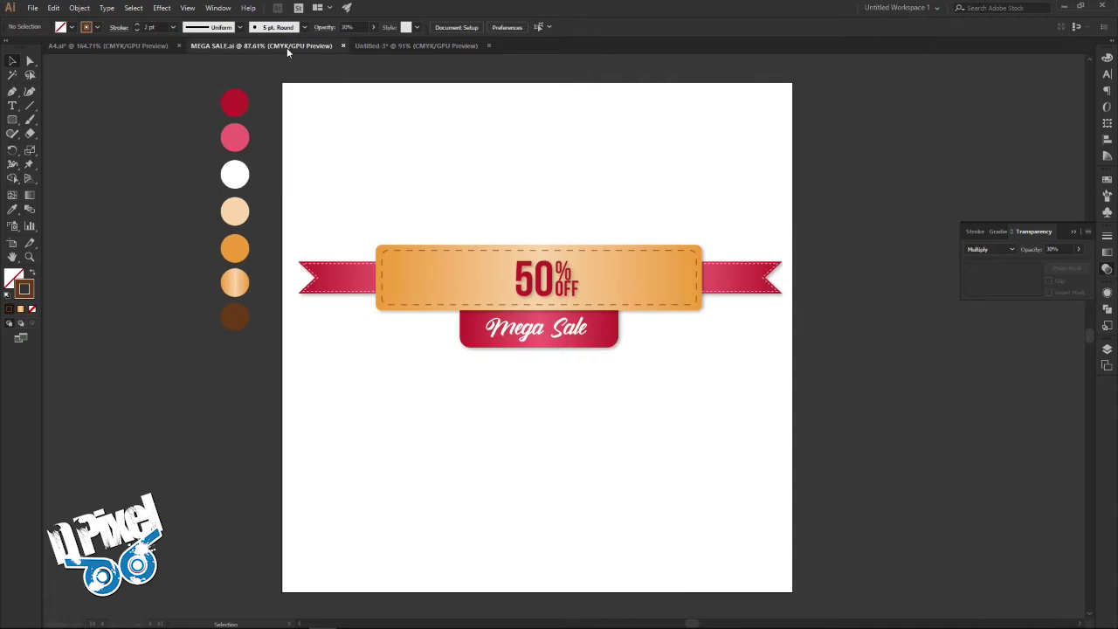
left_click(381, 49)
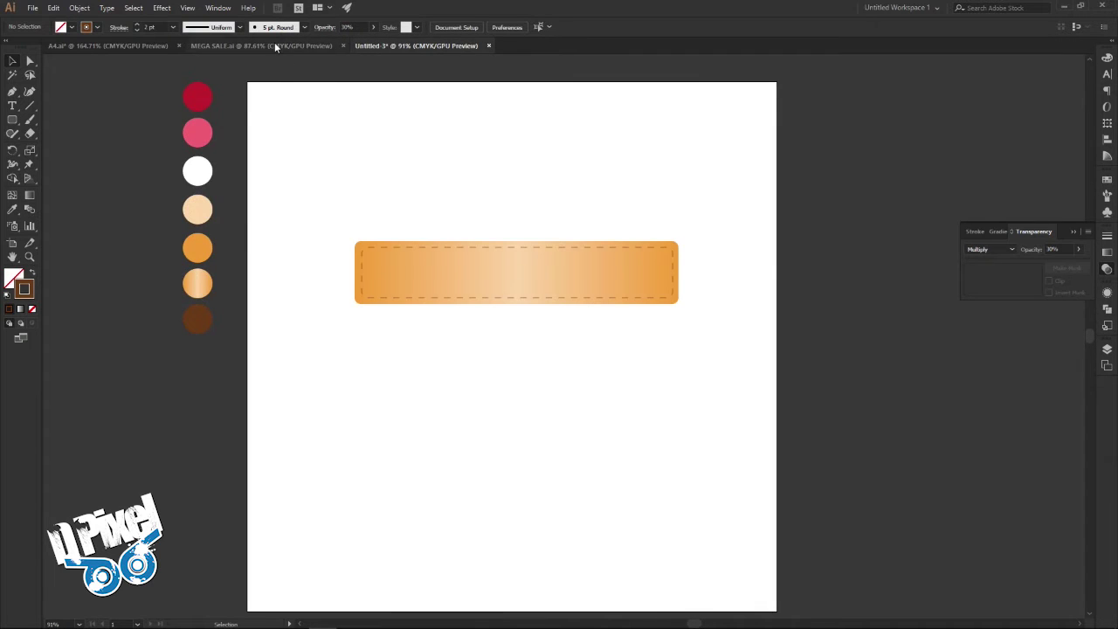
left_click(275, 44)
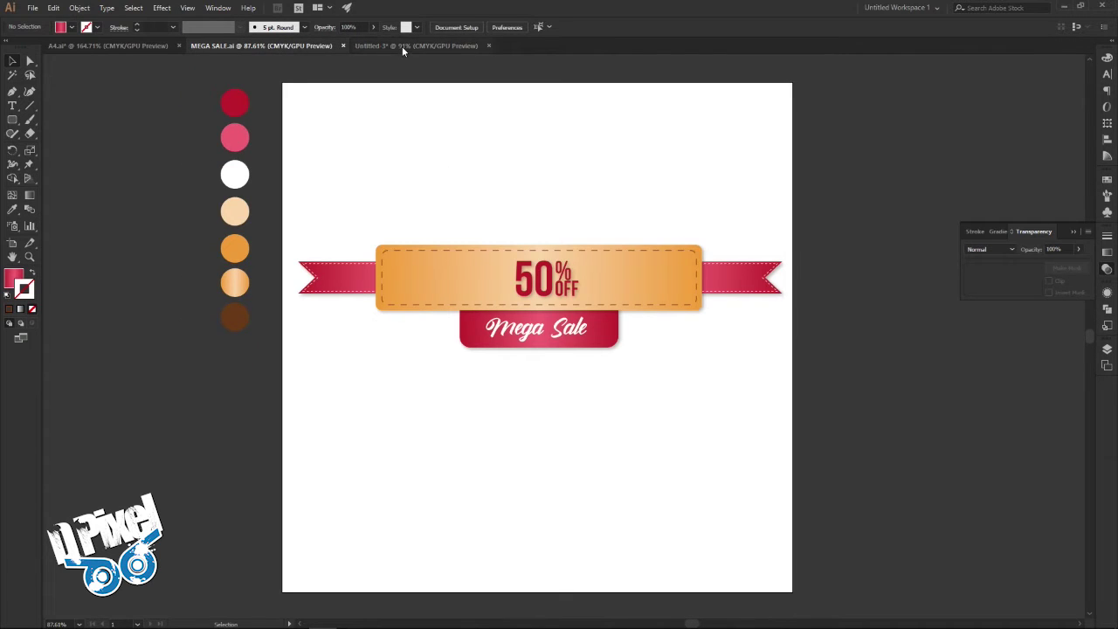
left_click(402, 47)
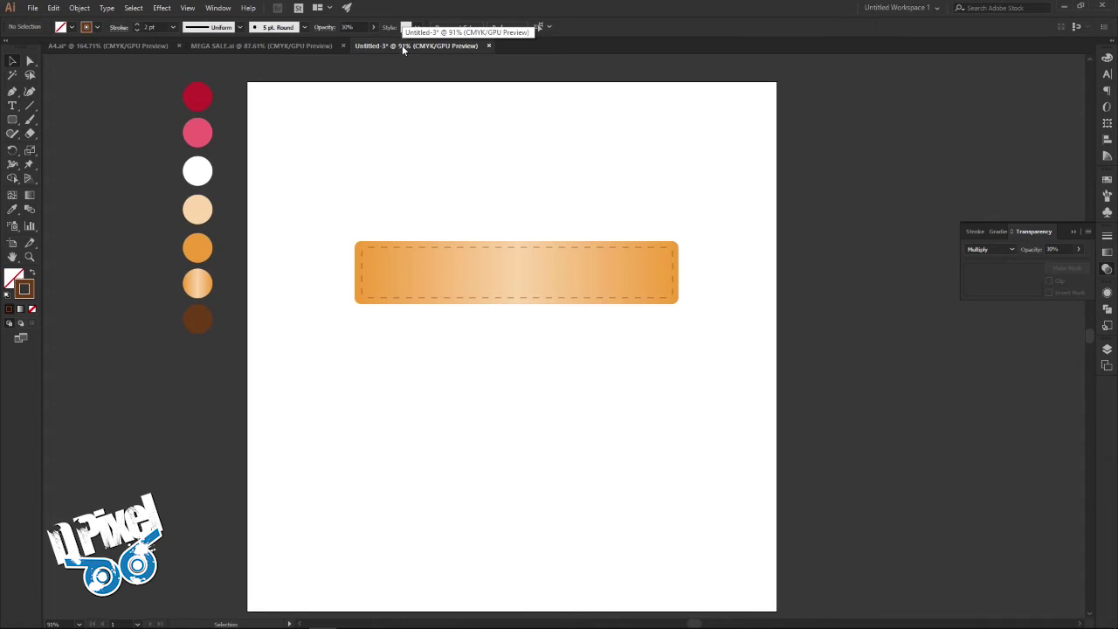
left_click(276, 47)
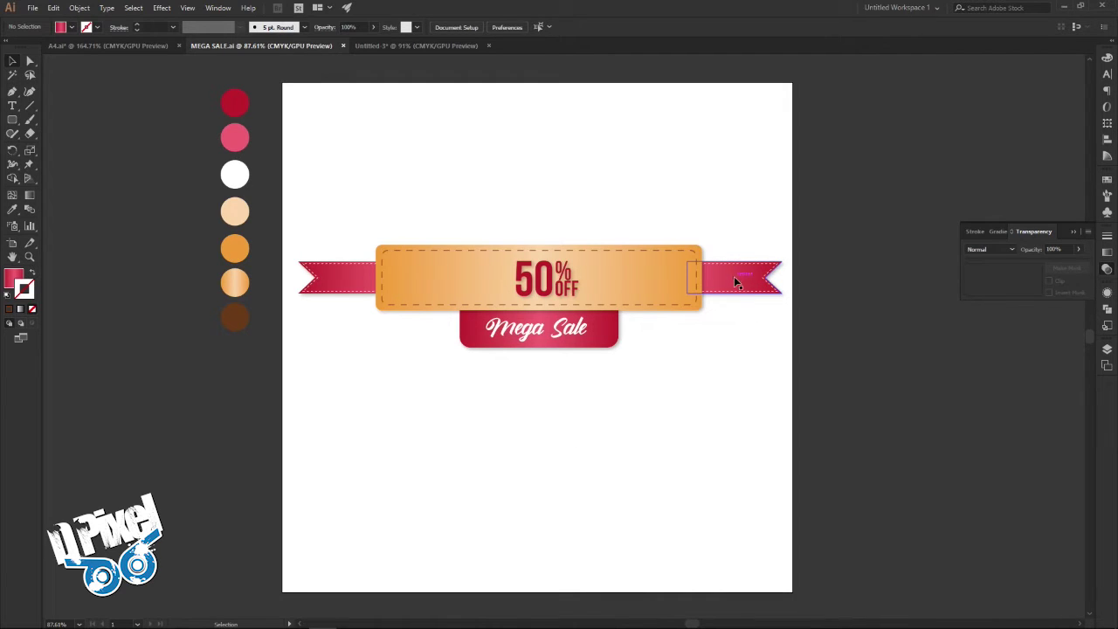
left_click(394, 47)
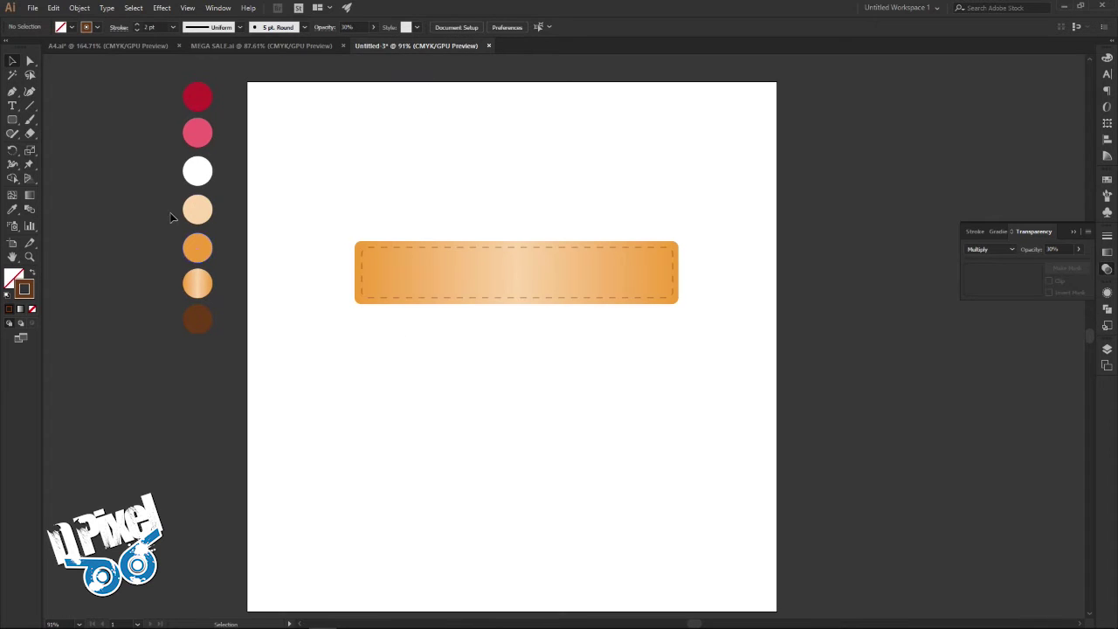
left_click(25, 290)
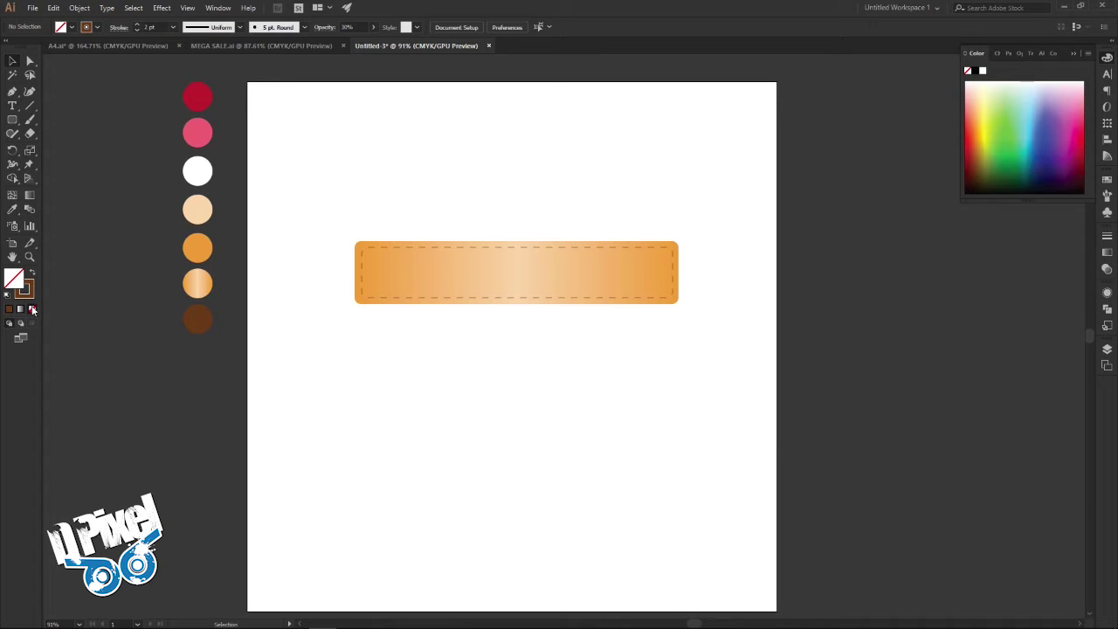
Step: Draw a stroke-less crimson rectangle, about 155 × 53 px, at the banner's right end
left_click(33, 310)
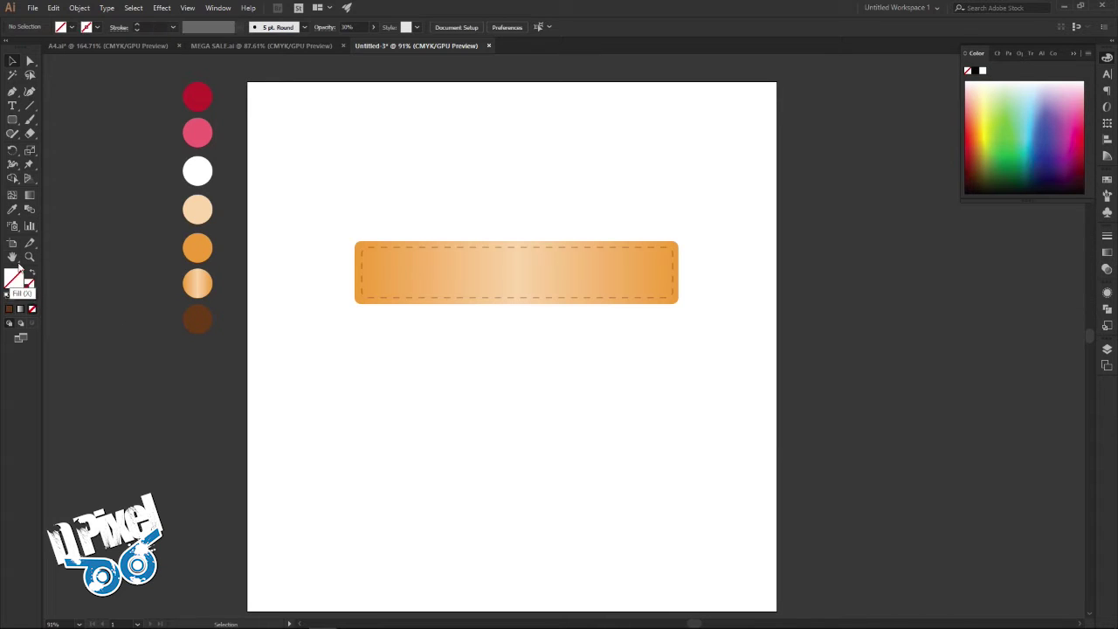
left_click(13, 210)
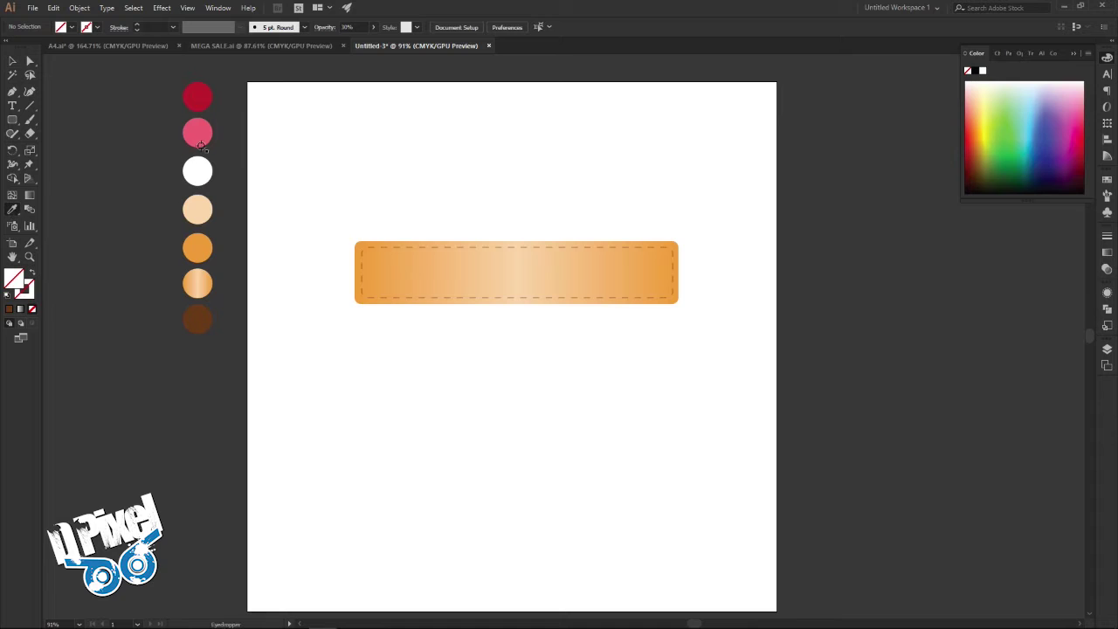
left_click(197, 99)
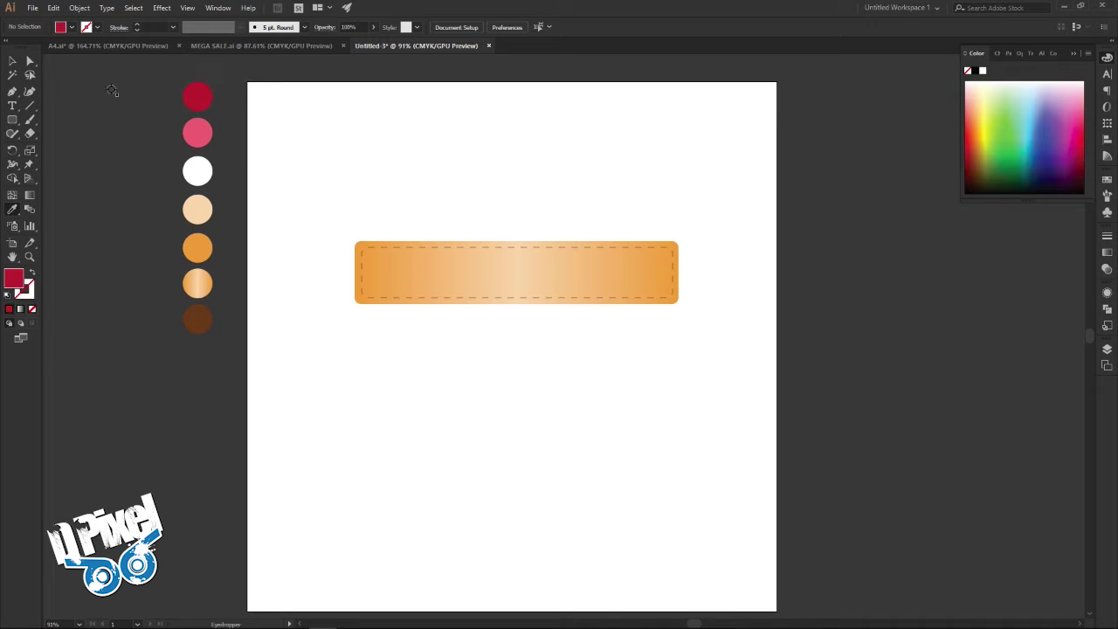
left_click(13, 121)
left_click_drag(12, 121, 74, 121)
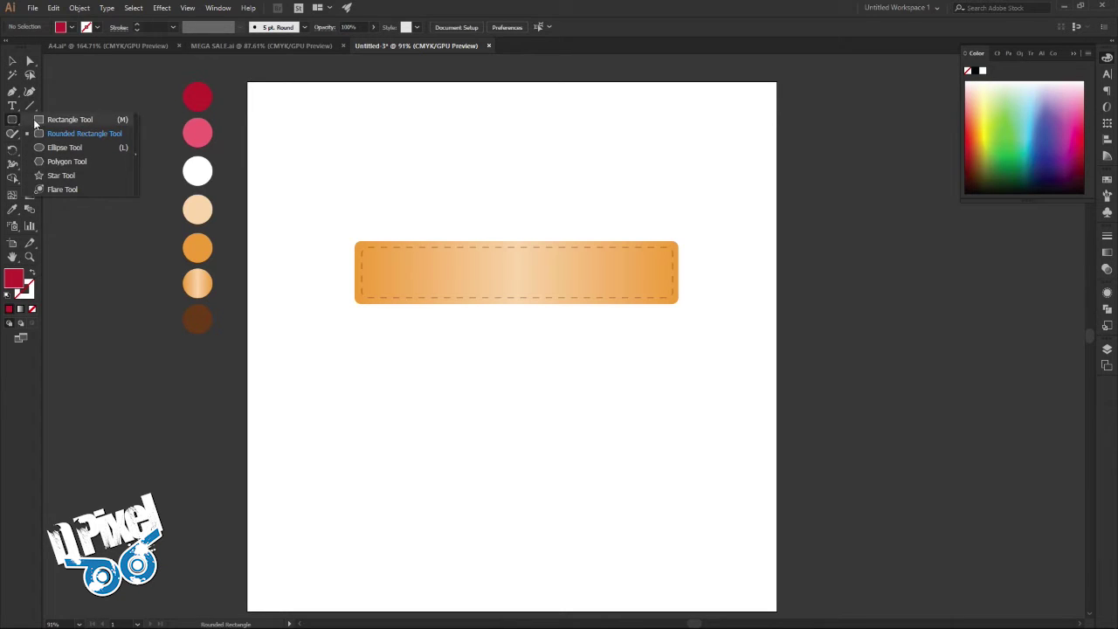
left_click_drag(669, 255, 749, 284)
Step: Zoom in and centre the crimson rectangle vertically on the banner
left_click(11, 63)
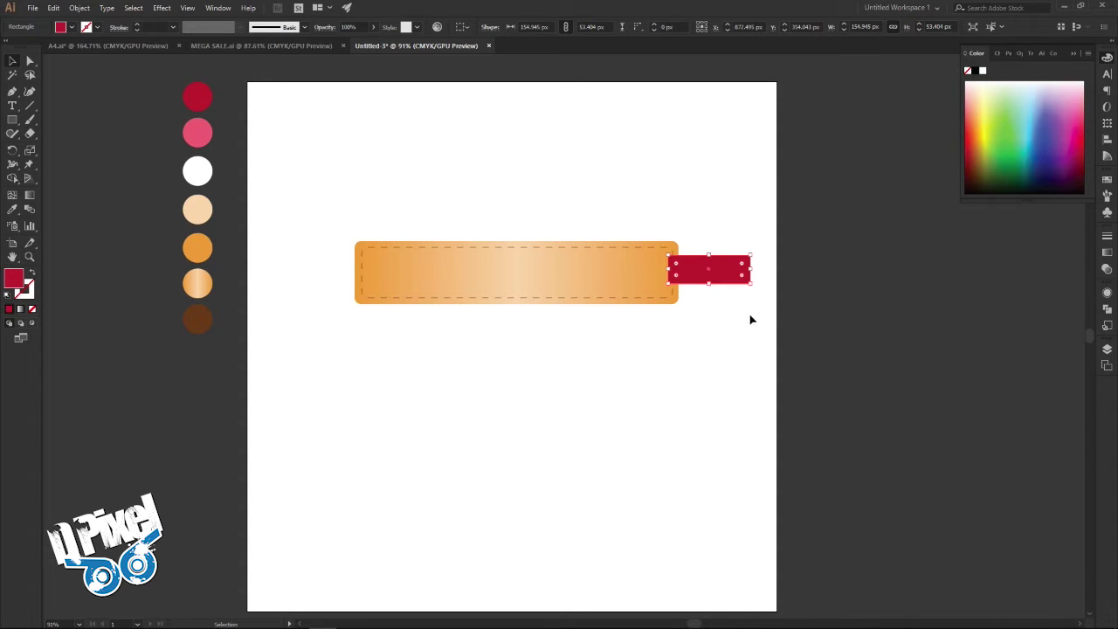
key("z")
mouse_move(693, 270)
left_mouse_down()
mouse_move(958, 281)
mouse_move(667, 306)
left_mouse_up()
key("v")
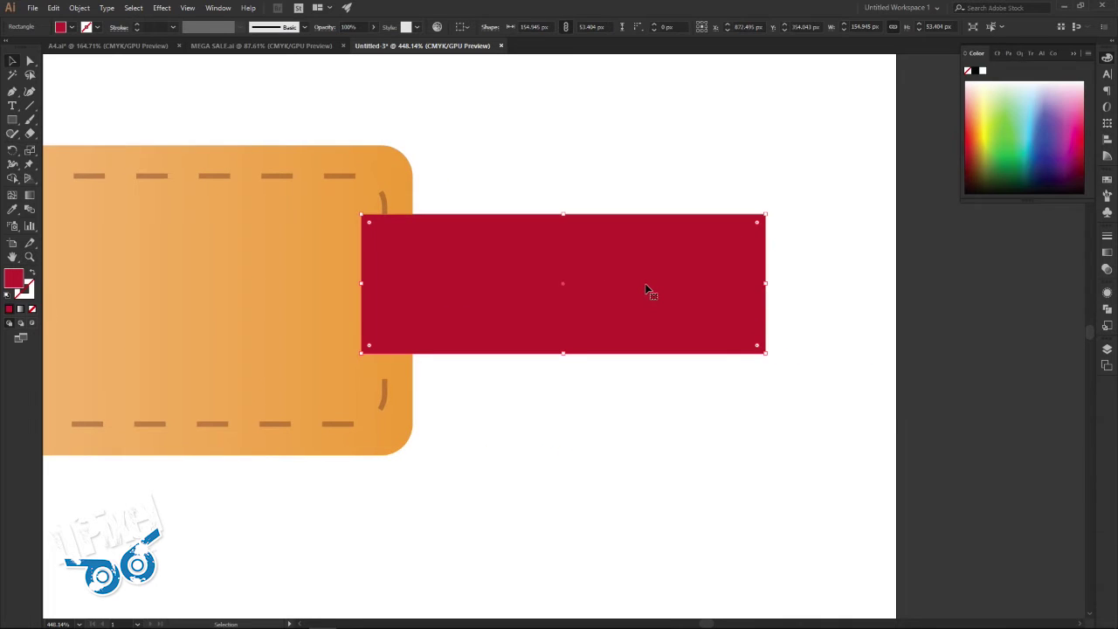
left_click_drag(535, 292, 531, 305)
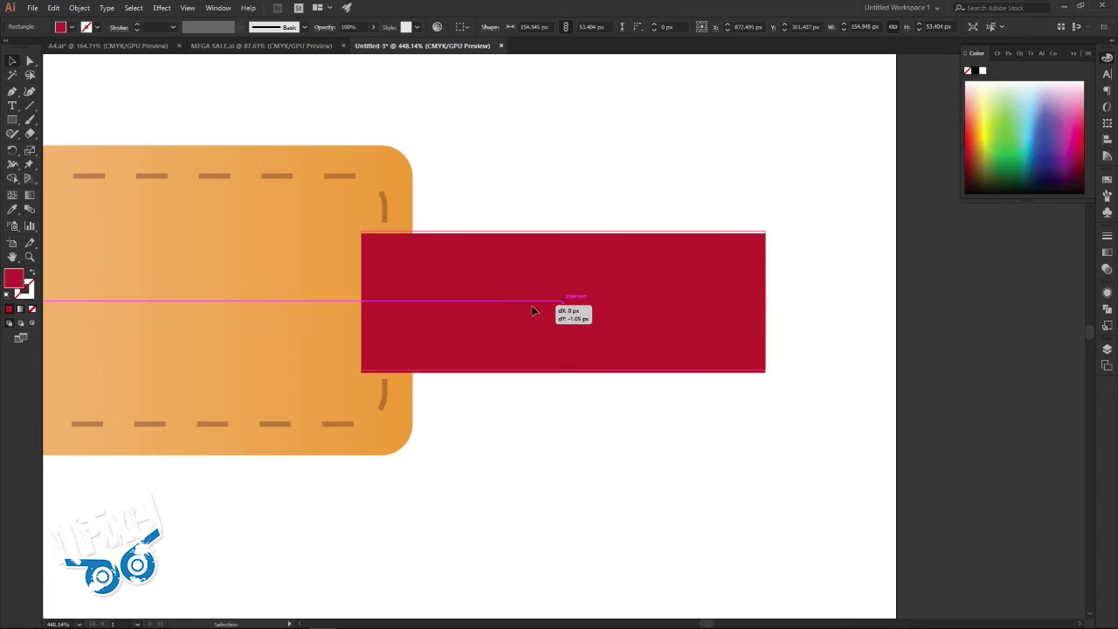
left_click_drag(531, 305, 531, 304)
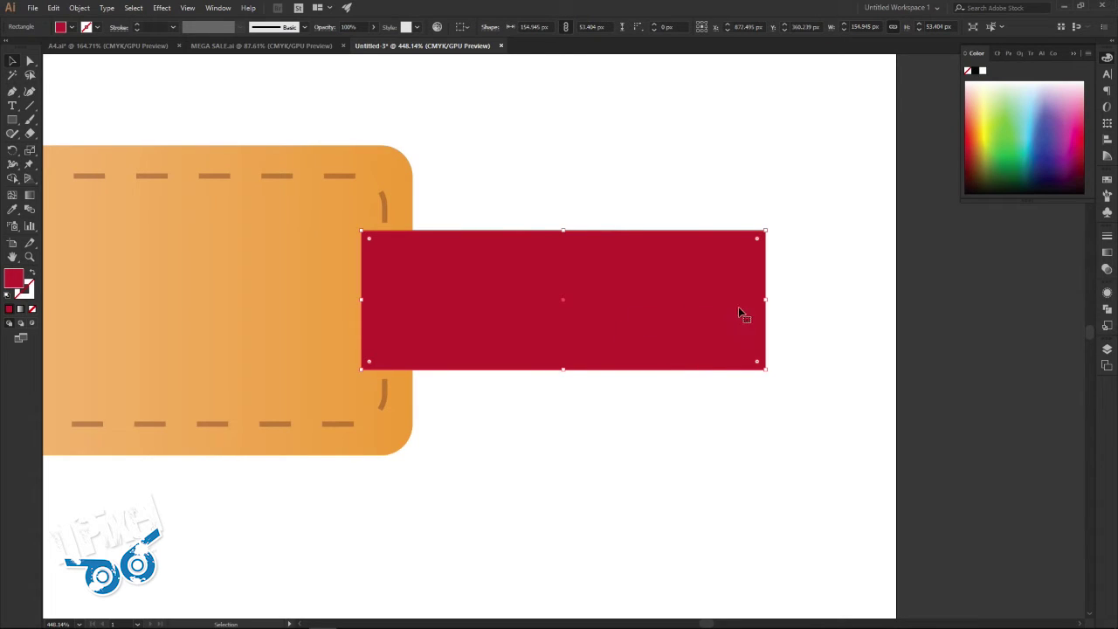
Step: Add an anchor mid right edge and pull it inward to form a V-notch
left_click(13, 92)
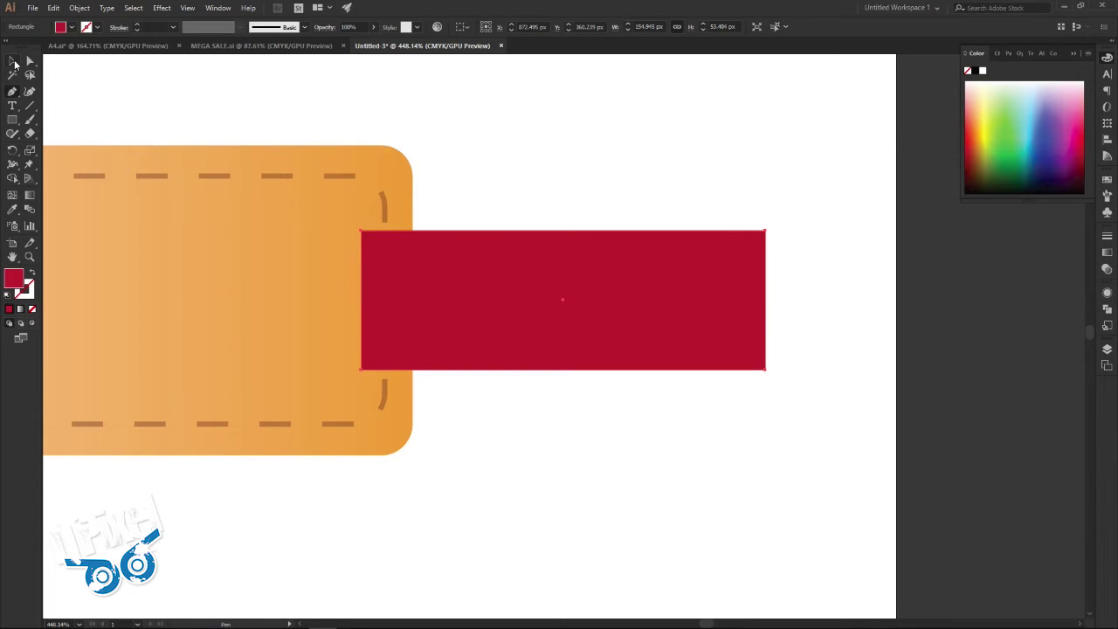
left_click(766, 299)
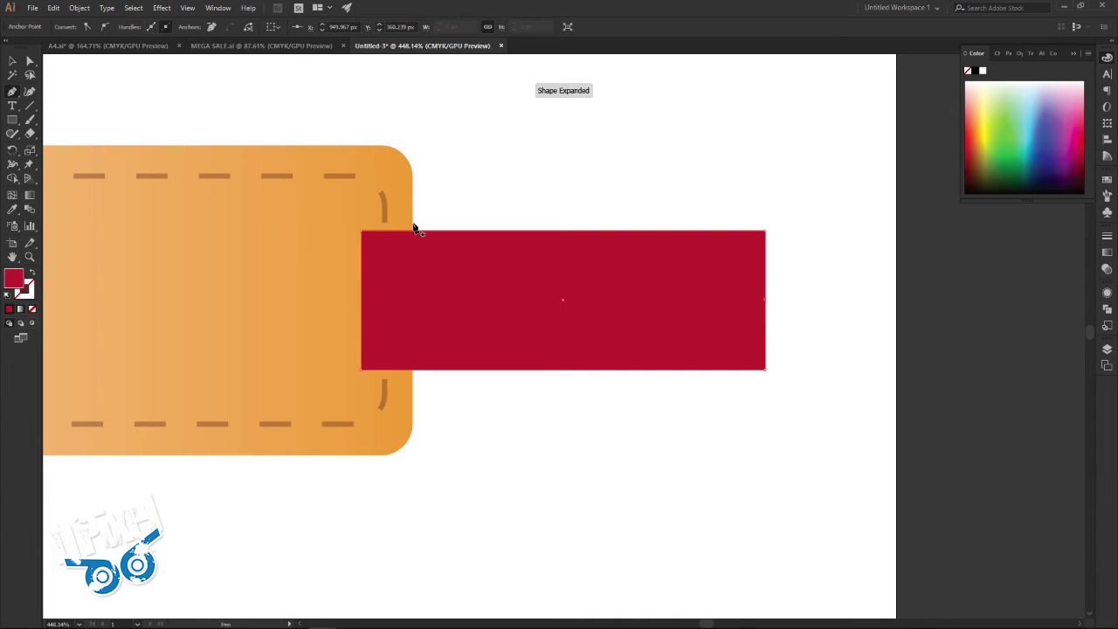
left_click(31, 62)
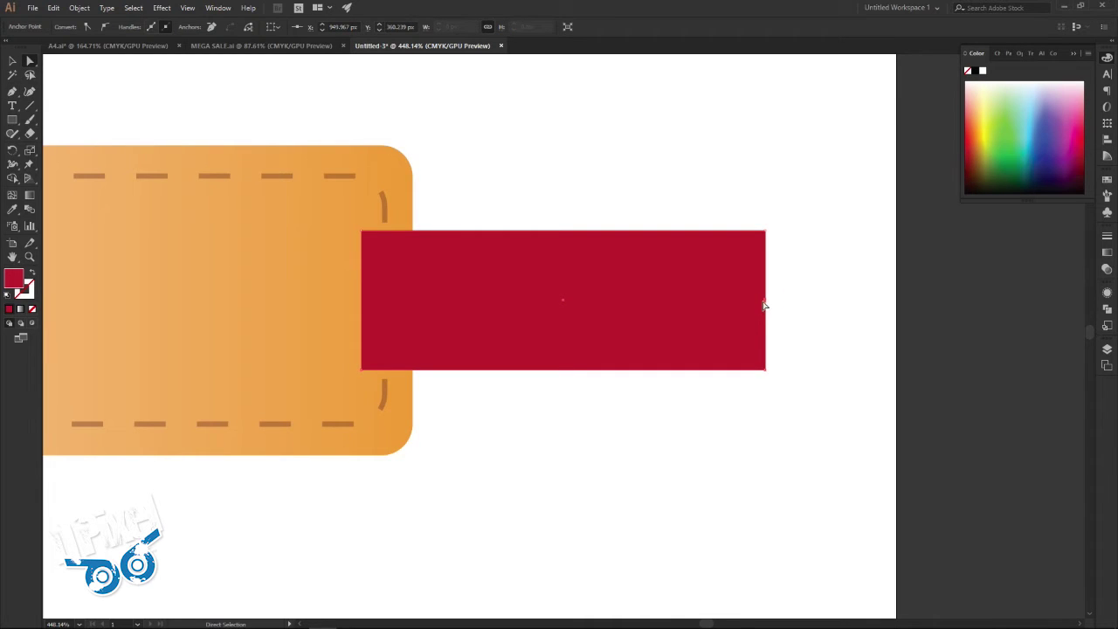
left_click_drag(765, 303, 714, 301)
left_click_drag(713, 301, 709, 299)
Step: Nudge the notched ribbon slightly to the right
key("v")
left_click(618, 333)
left_click_drag(611, 329, 623, 328)
left_click(520, 208)
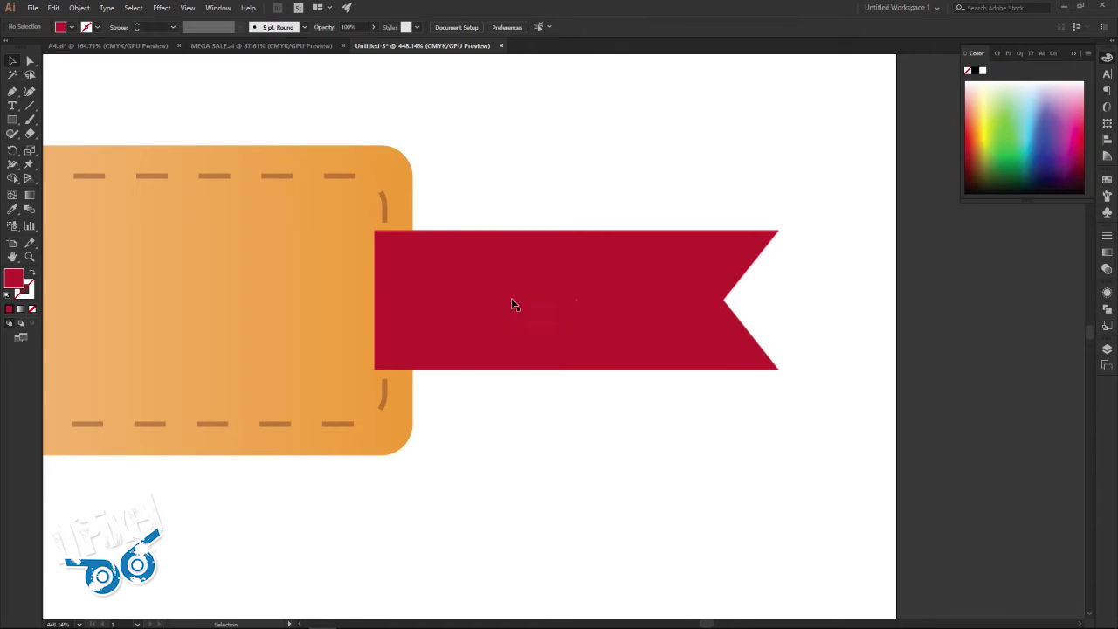
scroll(539, 292, "down", 3)
scroll(422, 282, "down", 3)
scroll(314, 279, "down", 1)
Step: Select the crimson ribbon and copy its fill hex value be1e2d
mouse_move(290, 290)
left_mouse_down()
mouse_move(486, 311)
mouse_move(470, 311)
left_mouse_up()
left_click_drag(474, 359, 386, 354)
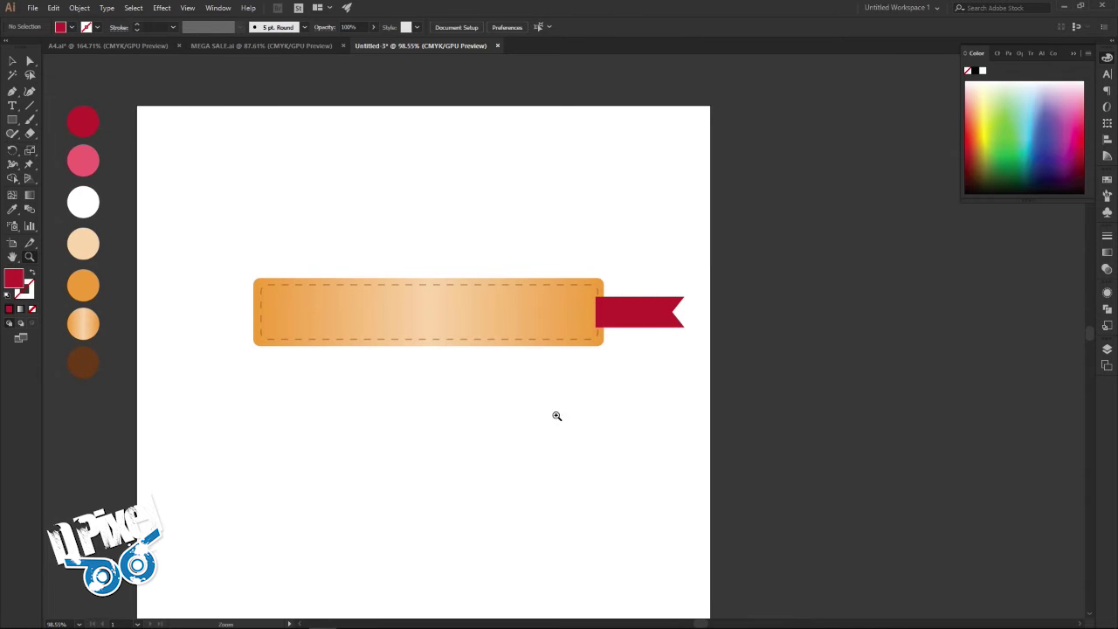
scroll(698, 311, "up", 3)
scroll(623, 340, "up", 1)
scroll(608, 317, "up", 4)
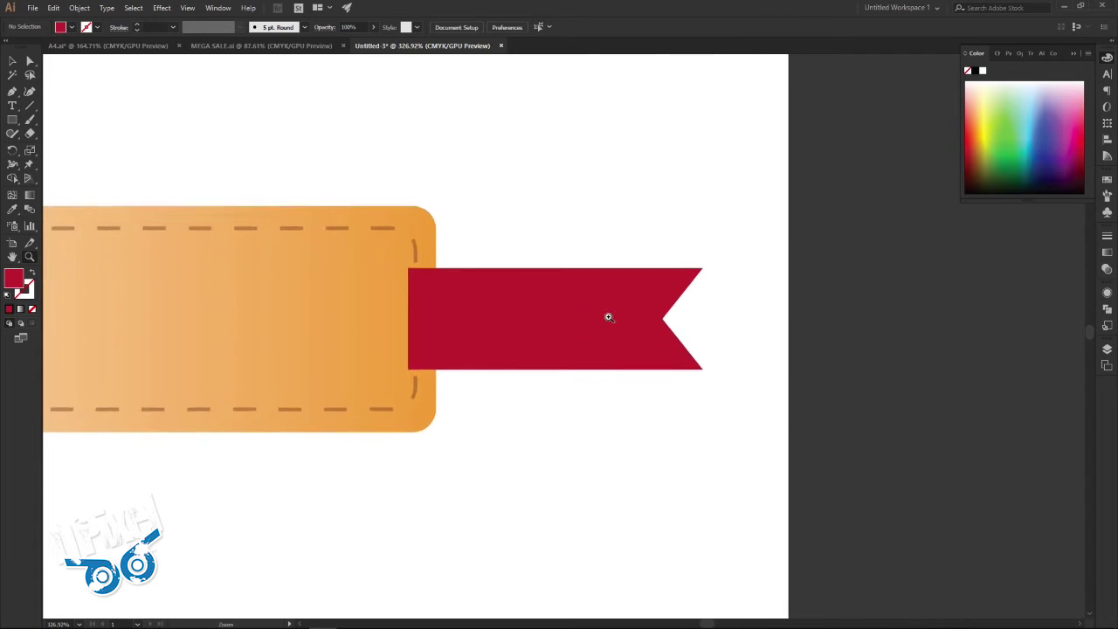
scroll(603, 317, "down", 1)
key("v")
left_click(407, 324)
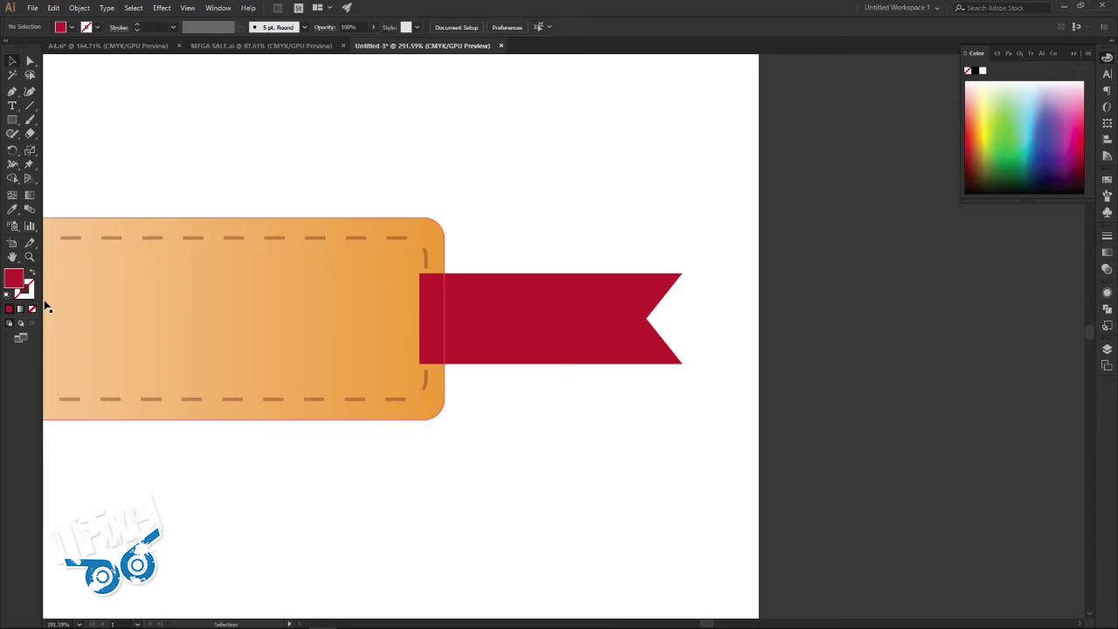
double_click(12, 279)
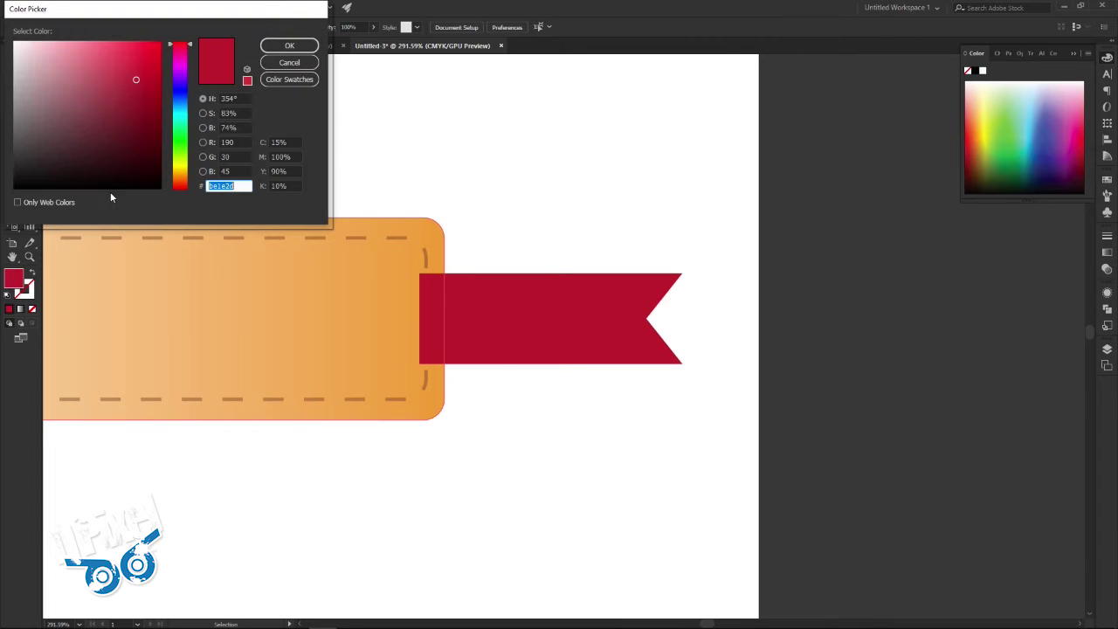
right_click(238, 196)
left_click(218, 225)
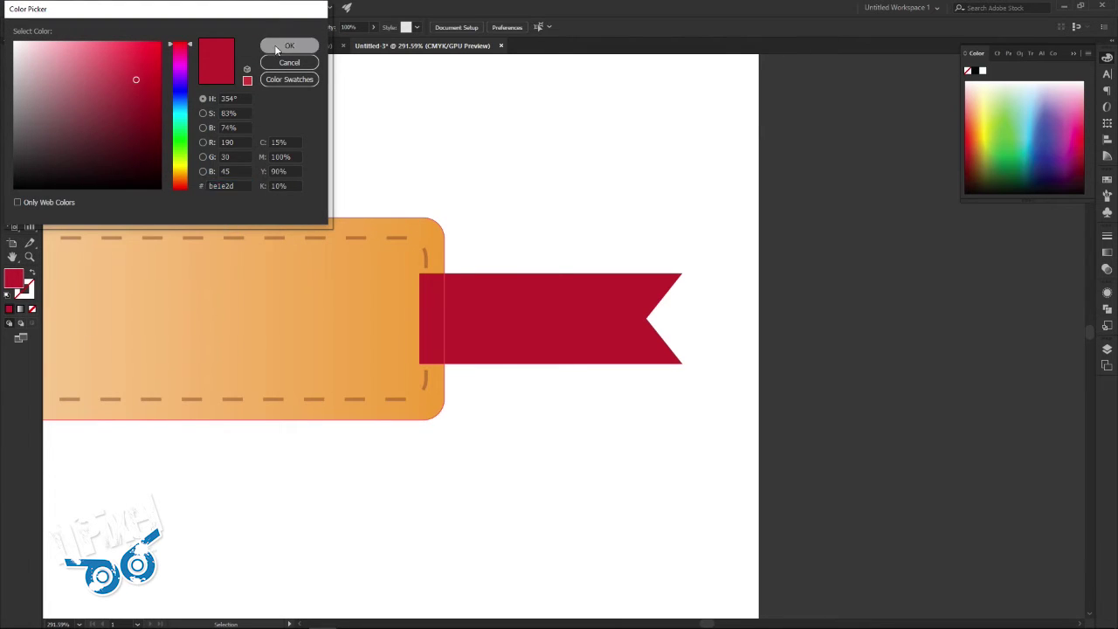
left_click(276, 49)
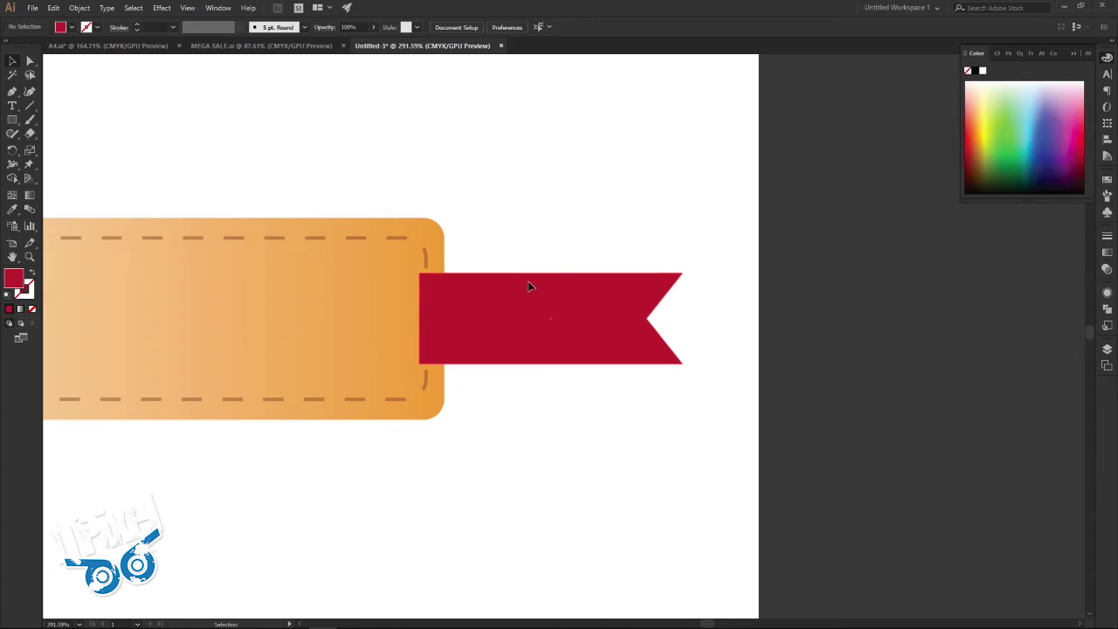
Step: Apply a linear gradient to the ribbon and set its dark stop to be1e2d
left_click(1107, 254)
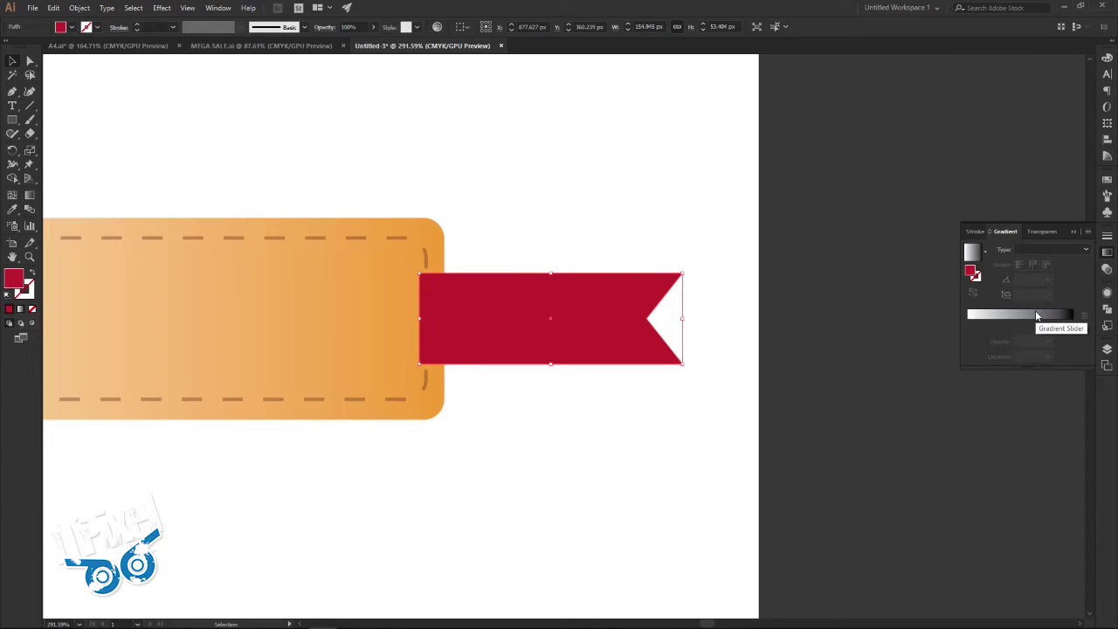
left_click(1036, 314)
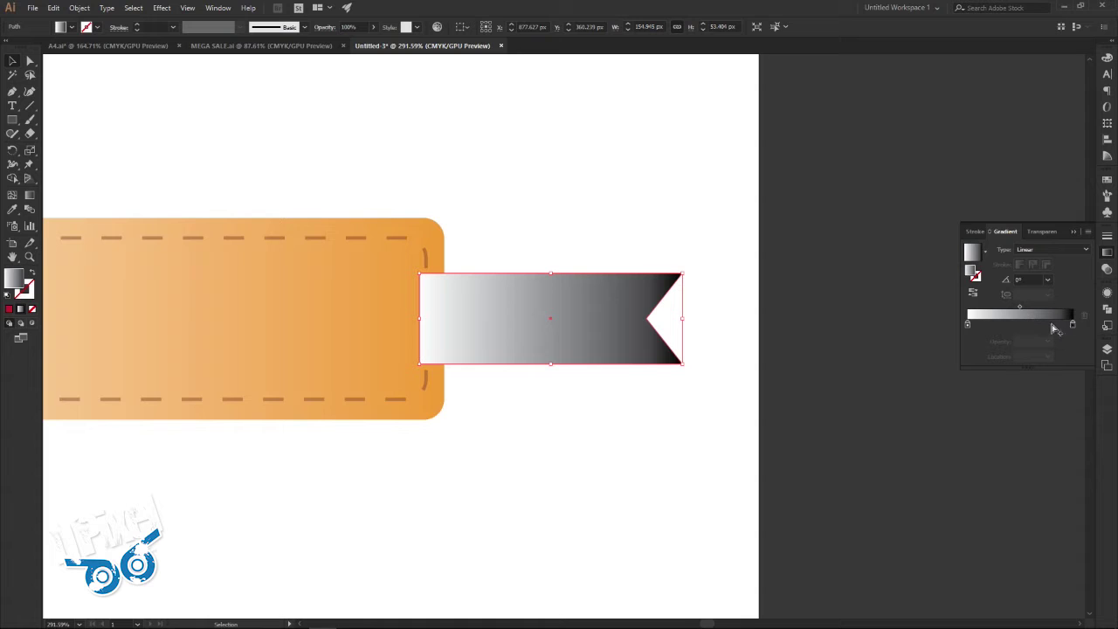
left_click(1073, 324)
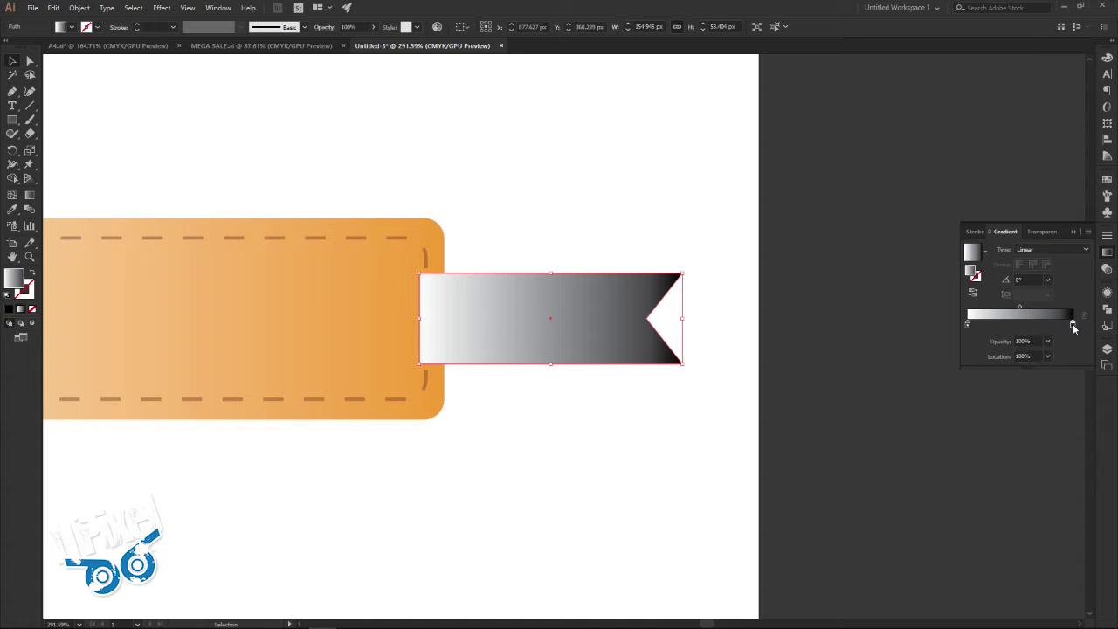
double_click(12, 280)
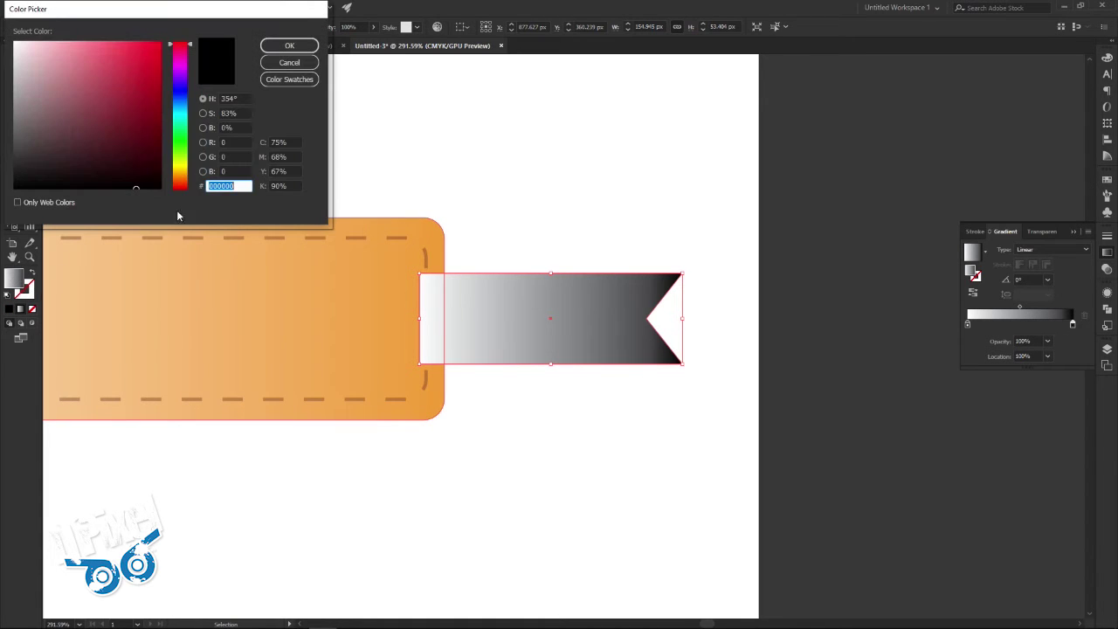
right_click(236, 186)
left_click(188, 238)
left_click(282, 48)
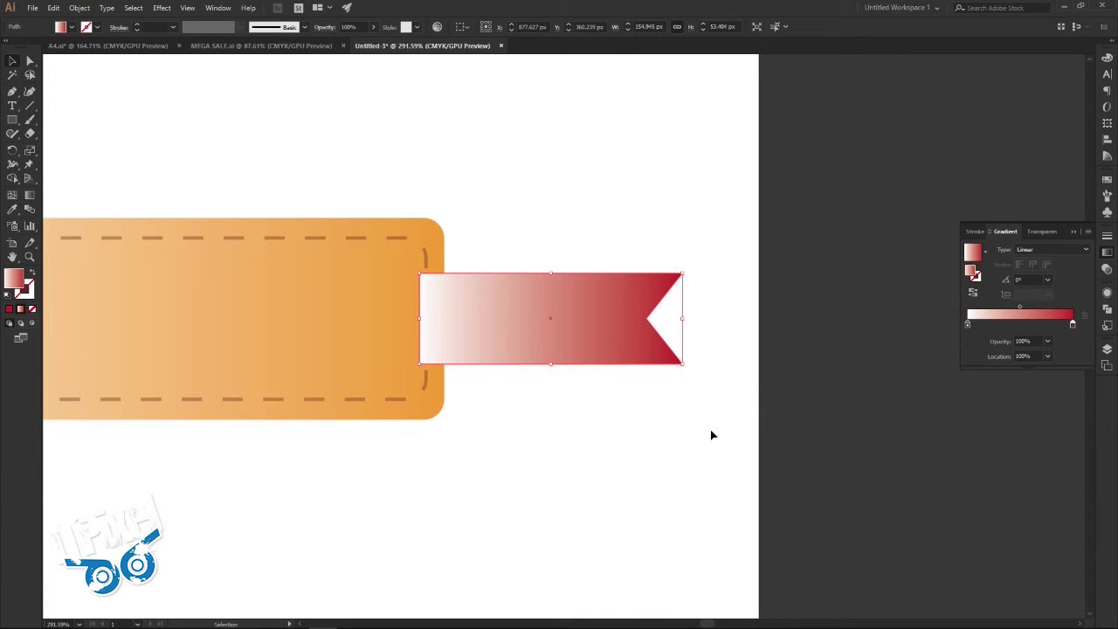
left_click(609, 428)
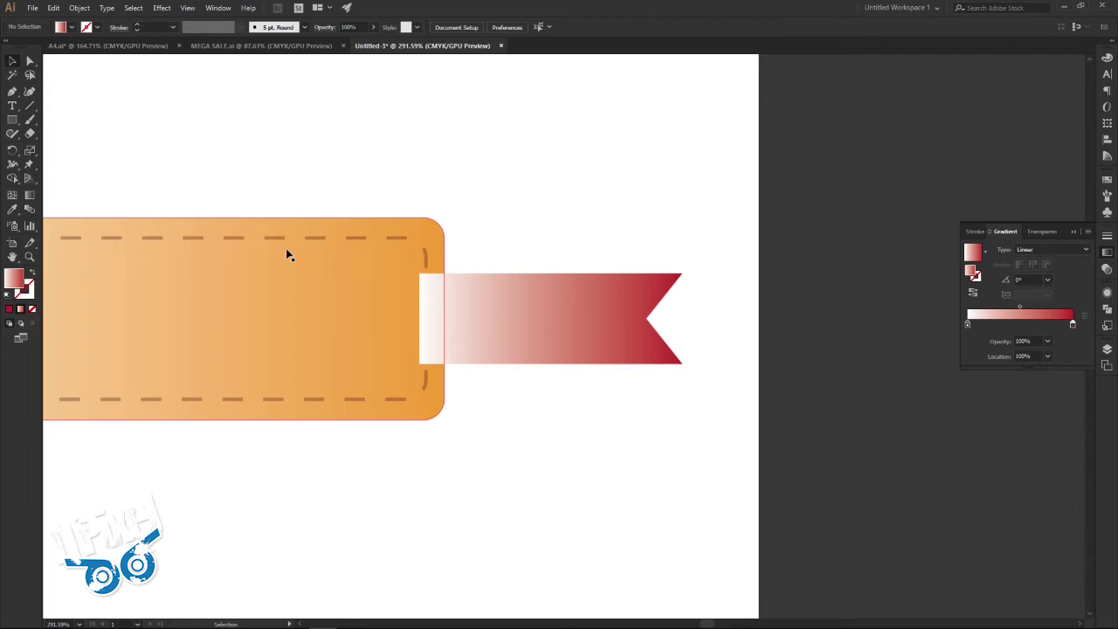
Step: Select the pink swatch circle and copy its hex value f15e72
scroll(212, 245, "left", 4)
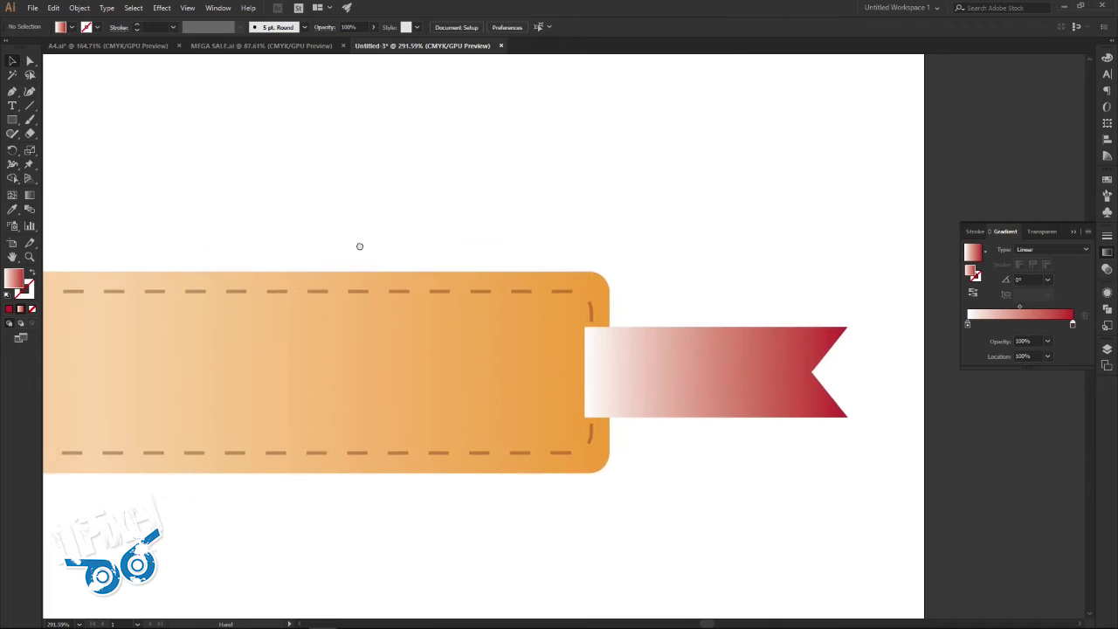
scroll(359, 244, "left", 6)
scroll(285, 192, "left", 4)
scroll(457, 247, "up", 3)
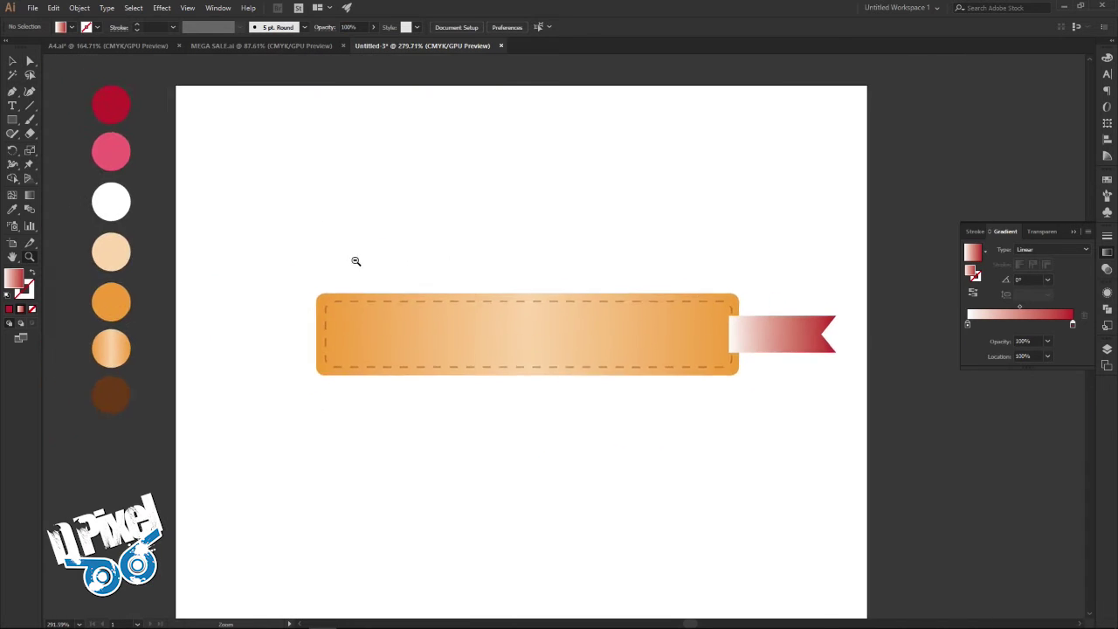
left_click_drag(493, 252, 327, 252)
left_click(13, 62)
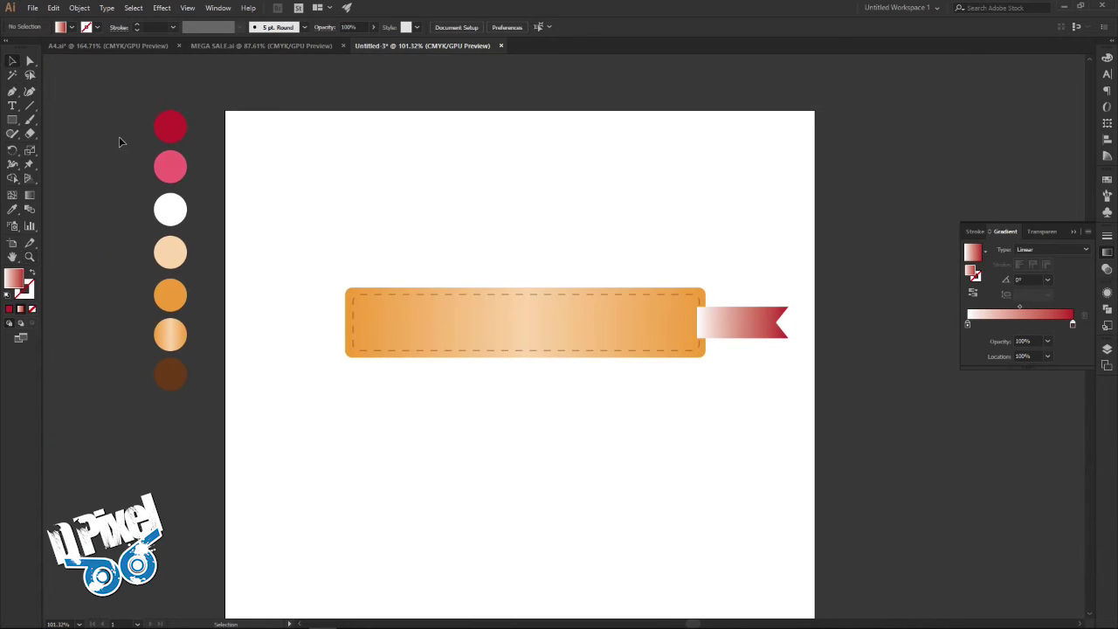
left_click(170, 168)
double_click(10, 281)
key("ctrl+c")
right_click(238, 185)
left_click(175, 222)
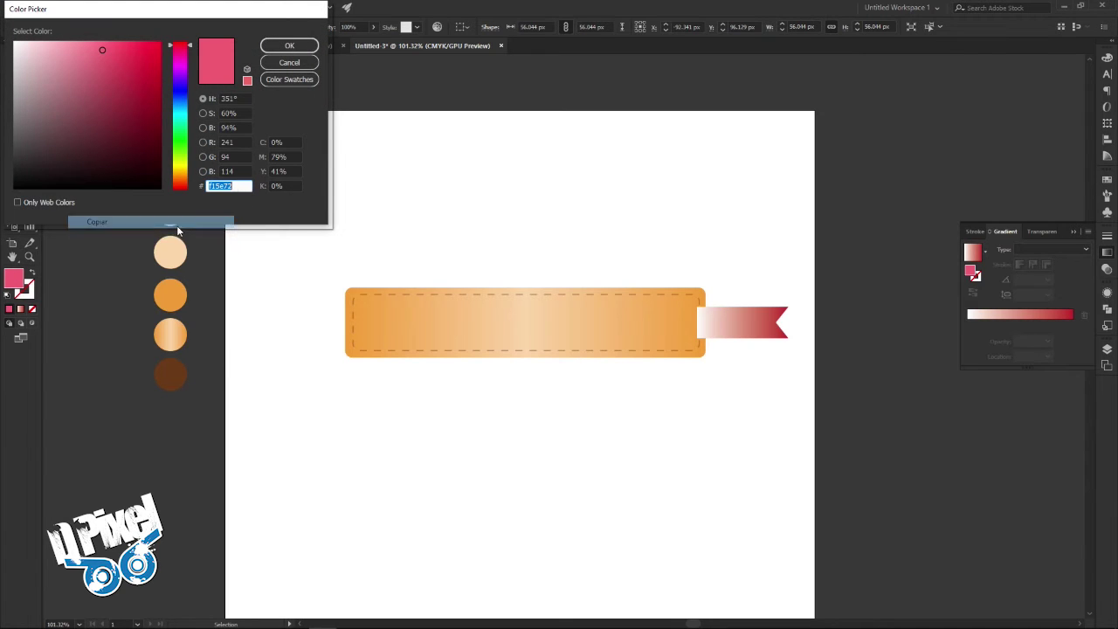
left_click(289, 62)
left_click(413, 144)
Step: Set the ribbon gradient's light left stop to pink f15e72
left_click_drag(766, 394, 537, 387)
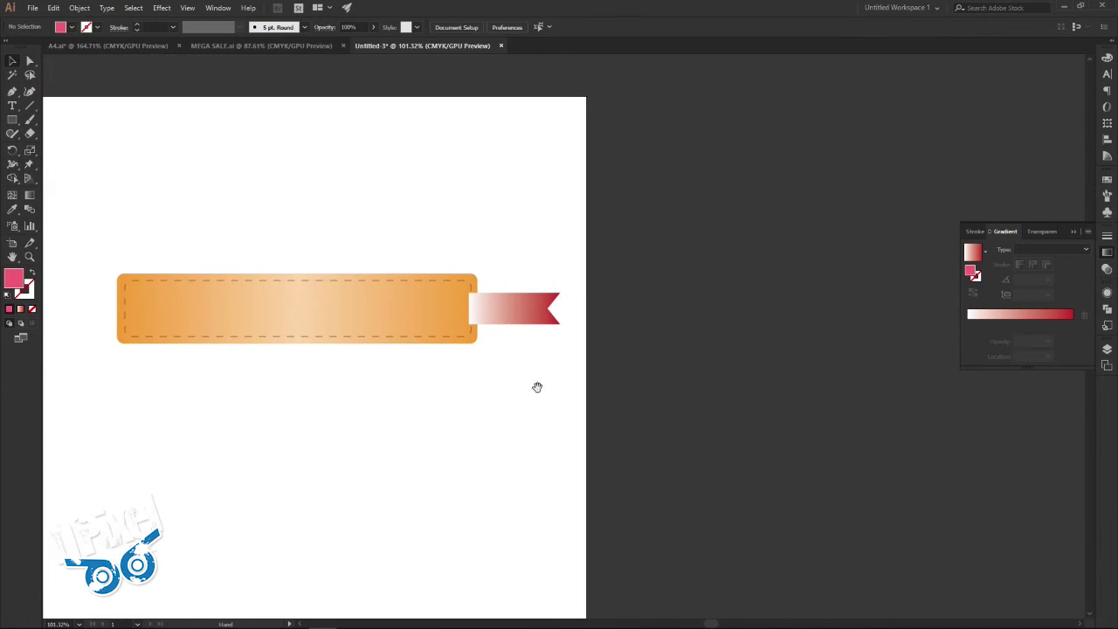
key("z")
left_click(496, 300)
key("v")
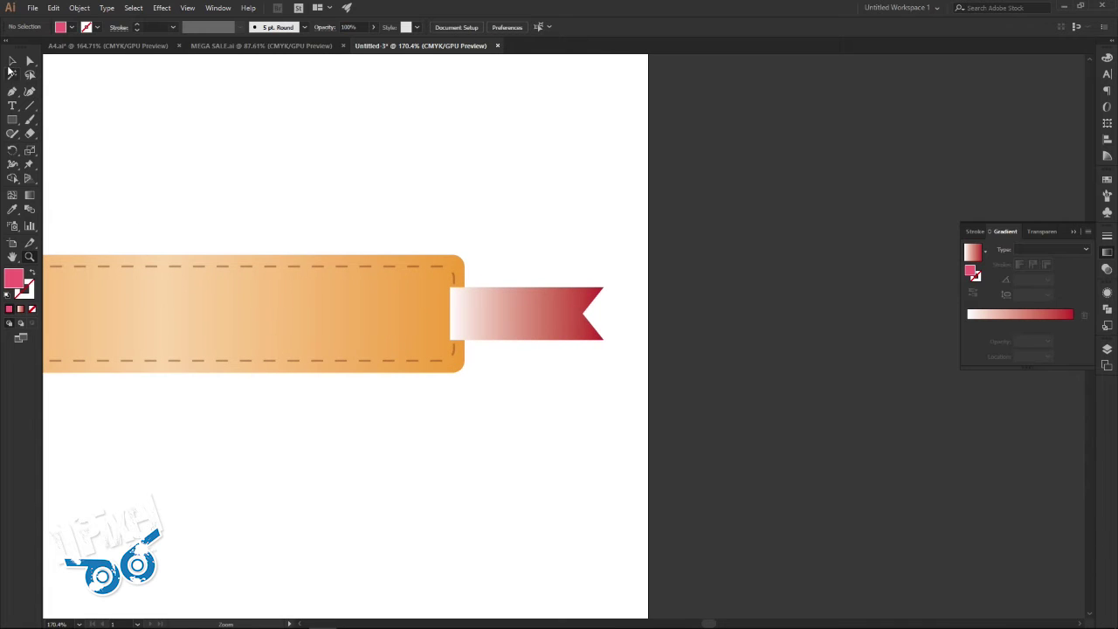
left_click(513, 336)
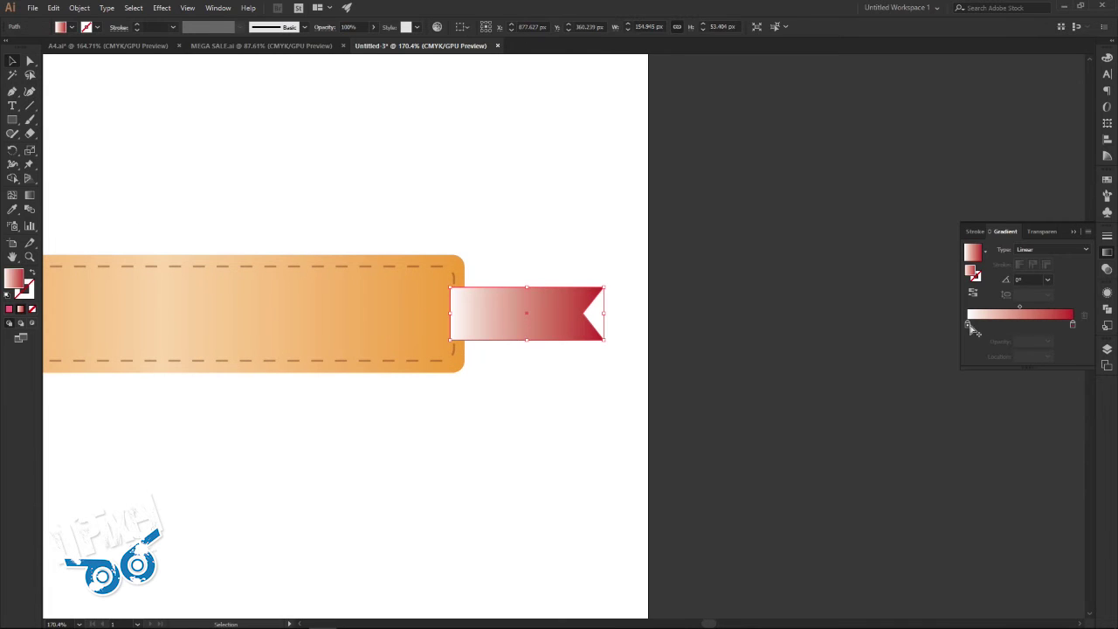
left_click(967, 324)
double_click(15, 281)
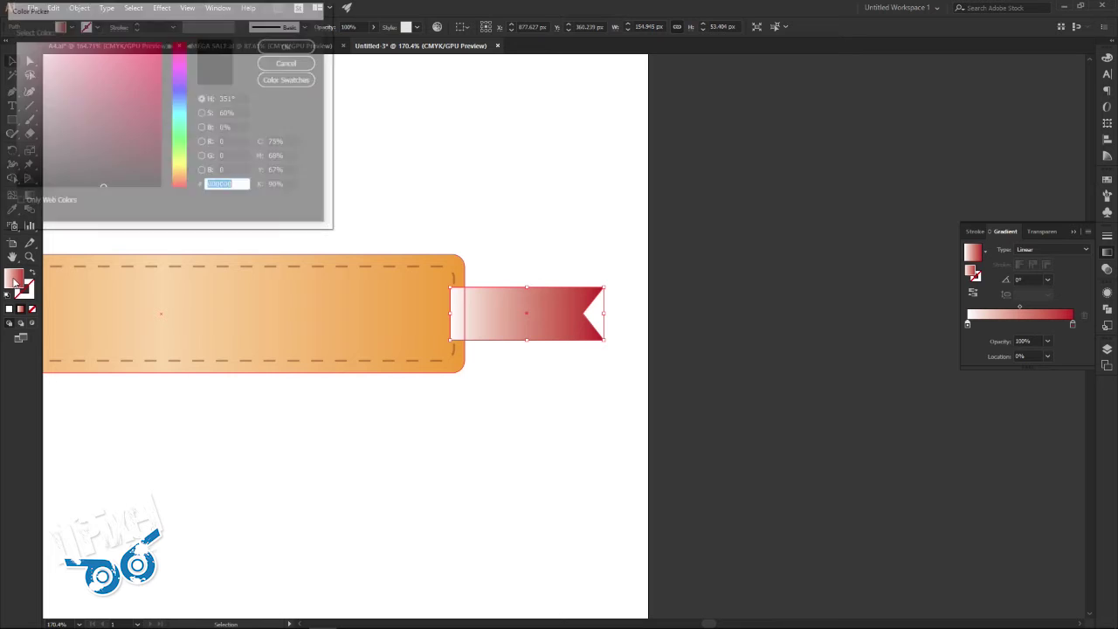
right_click(238, 186)
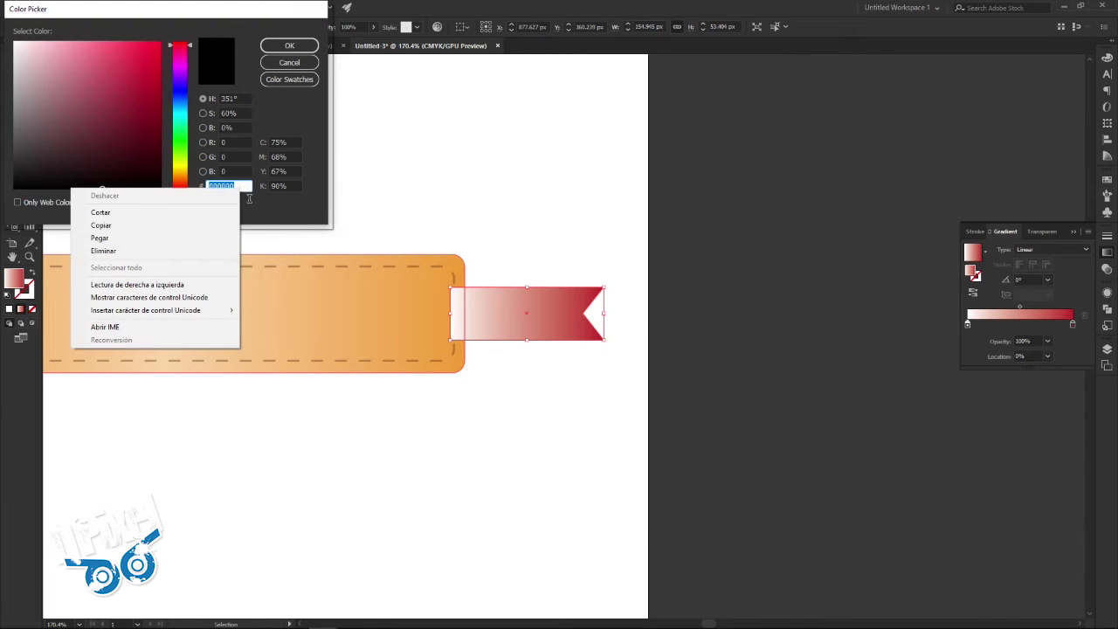
left_click(210, 236)
left_click(276, 48)
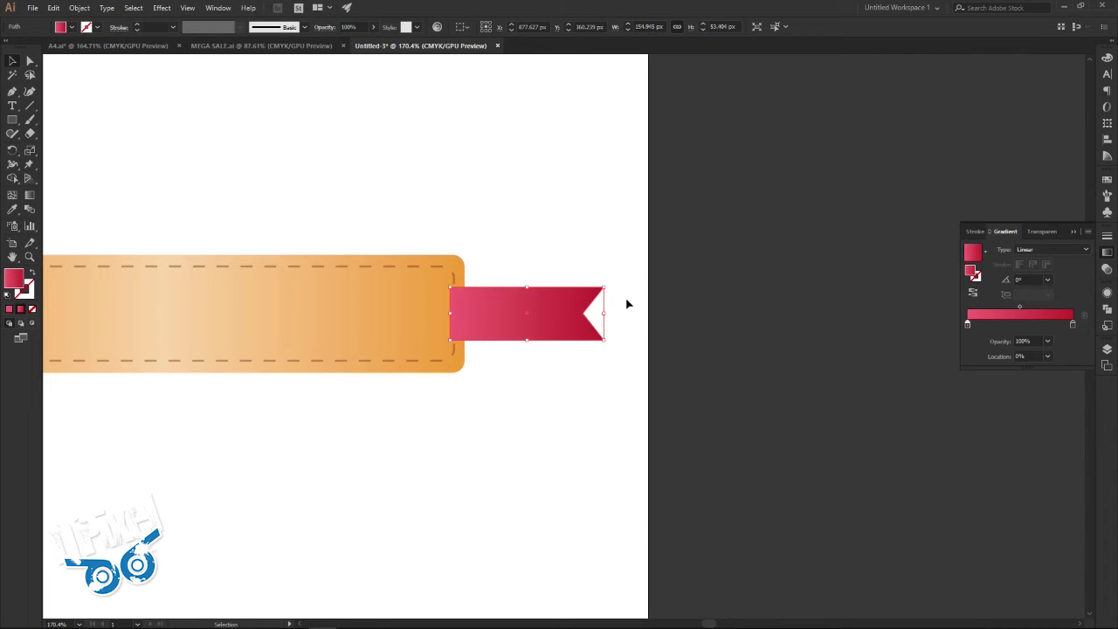
left_click(538, 393)
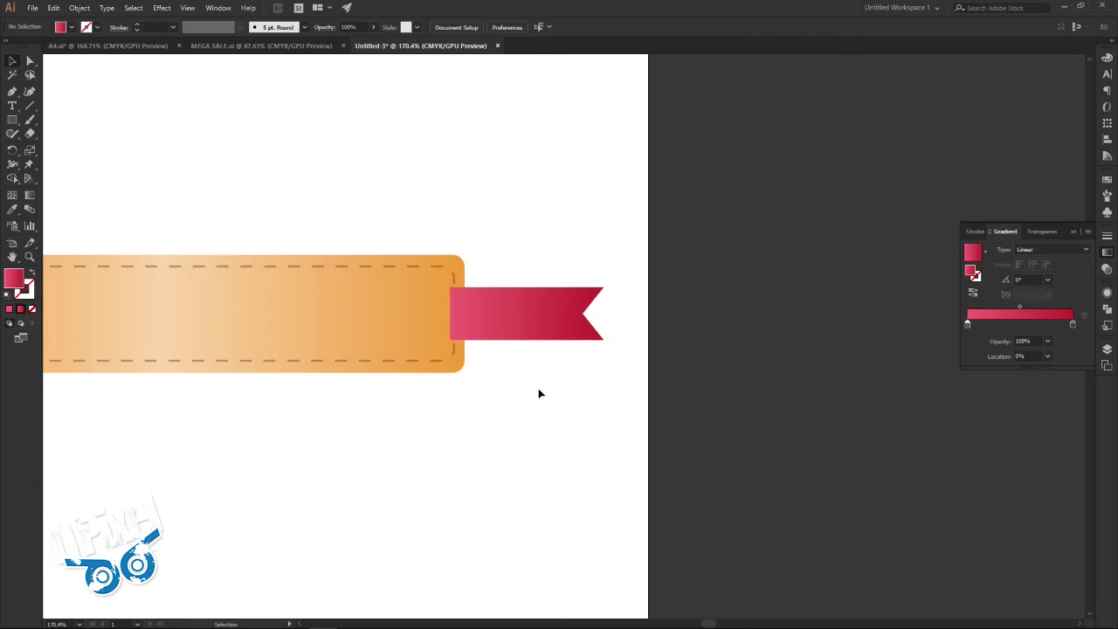
Step: Zoom in closely on the pink-to-crimson ribbon tail to inspect it
key("z")
left_click_drag(493, 316, 607, 326)
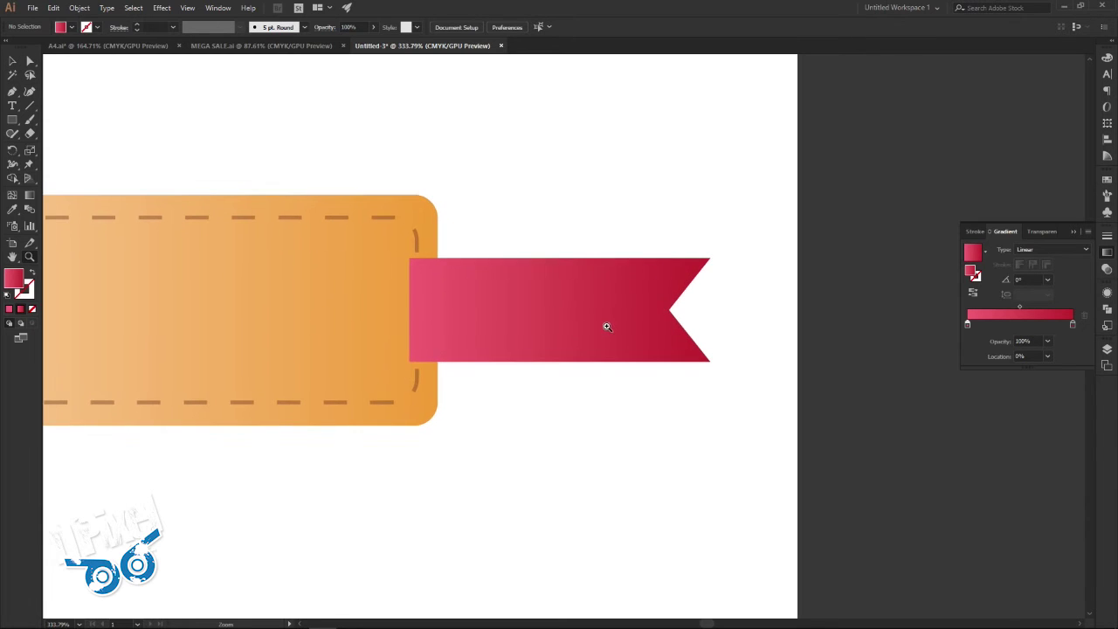
left_click_drag(551, 272, 532, 281)
key("v")
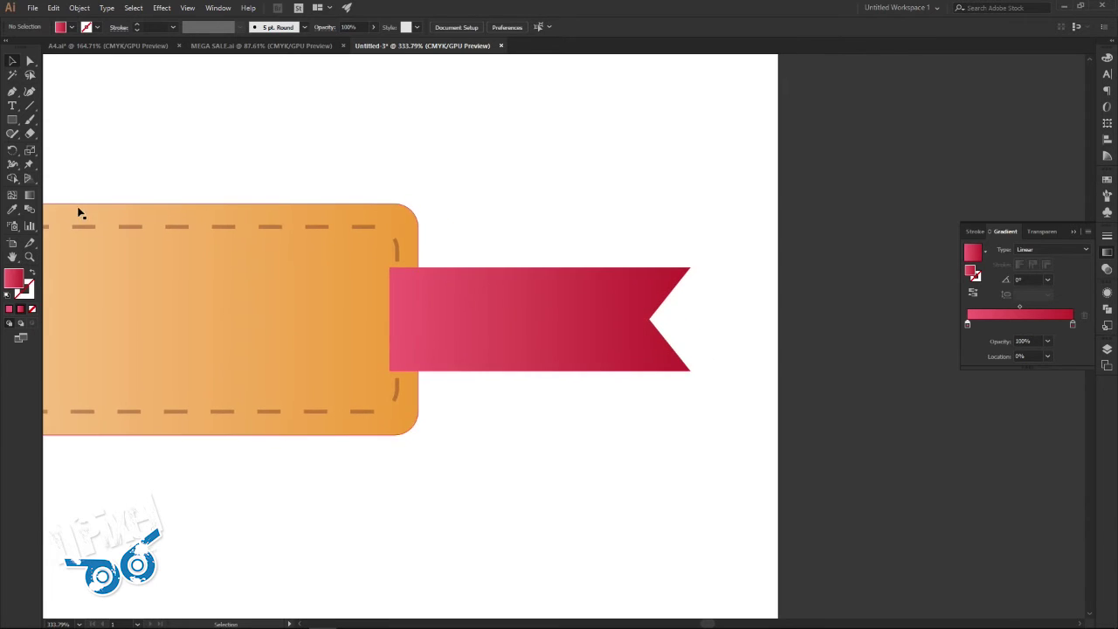
Step: Draw a no-fill, five-point closed Pen path just inside the ribbon's outline, including the notch
left_click(32, 309)
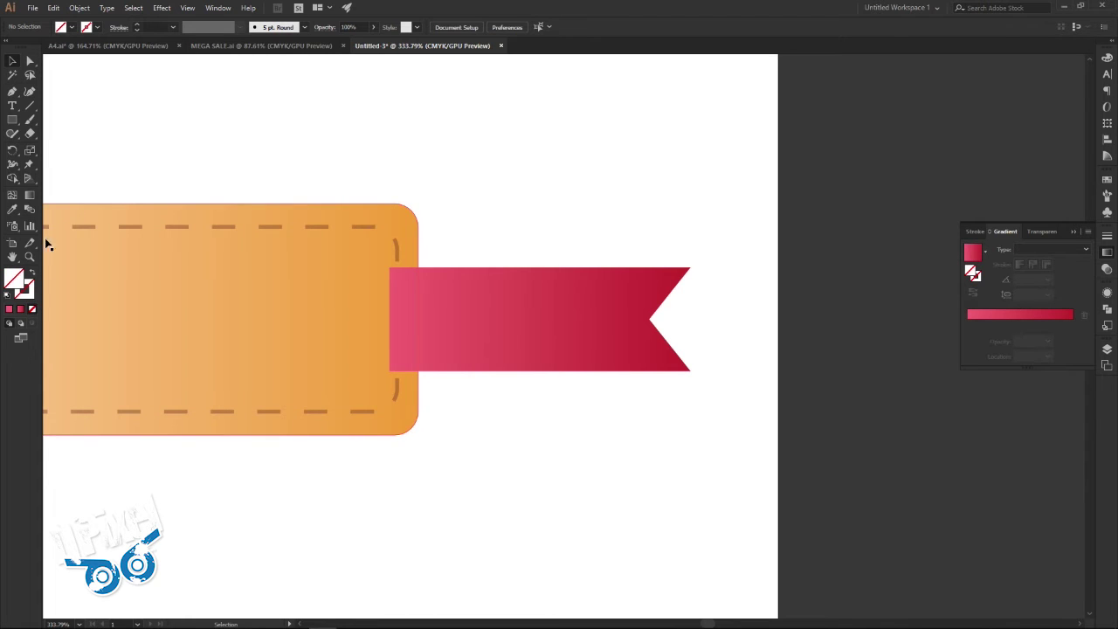
left_click(11, 92)
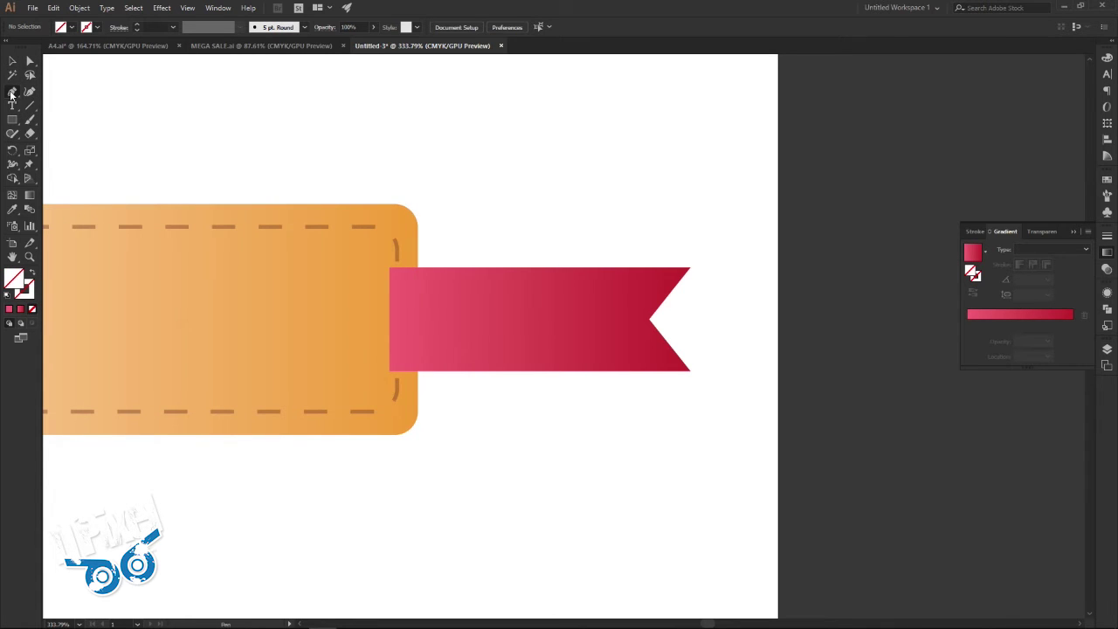
left_click(400, 280)
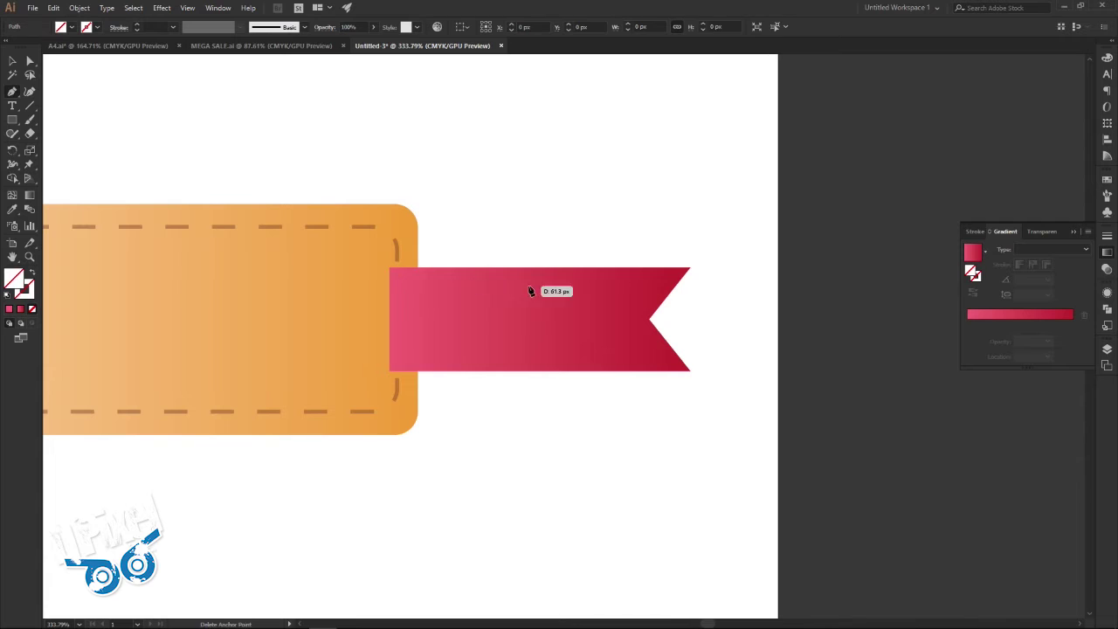
left_click(671, 279)
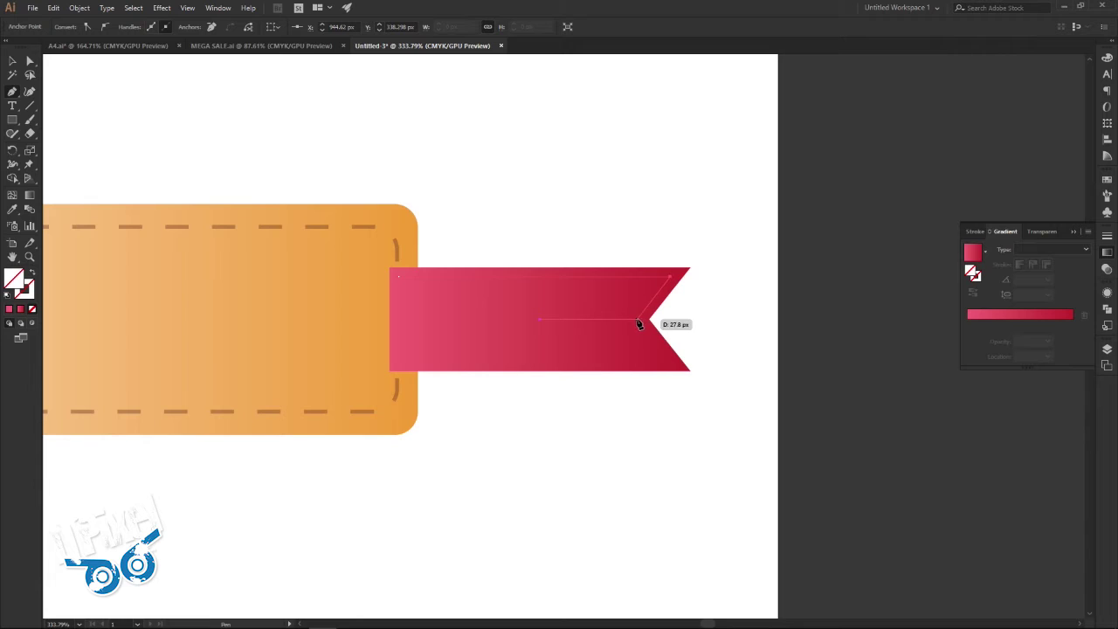
left_click(638, 319)
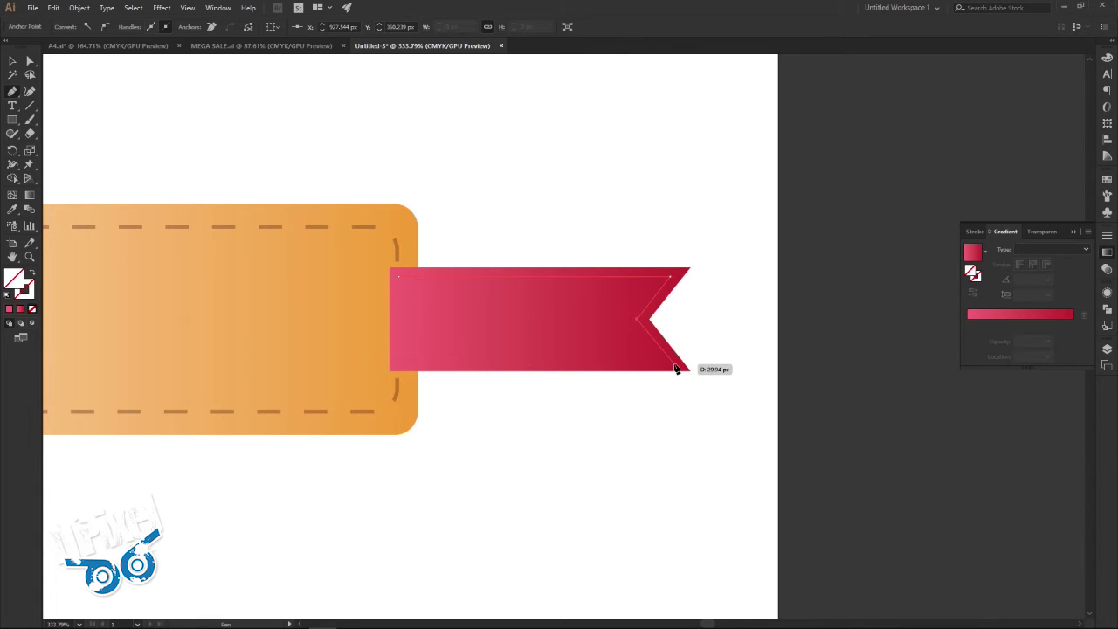
left_click(672, 365)
left_click(399, 365)
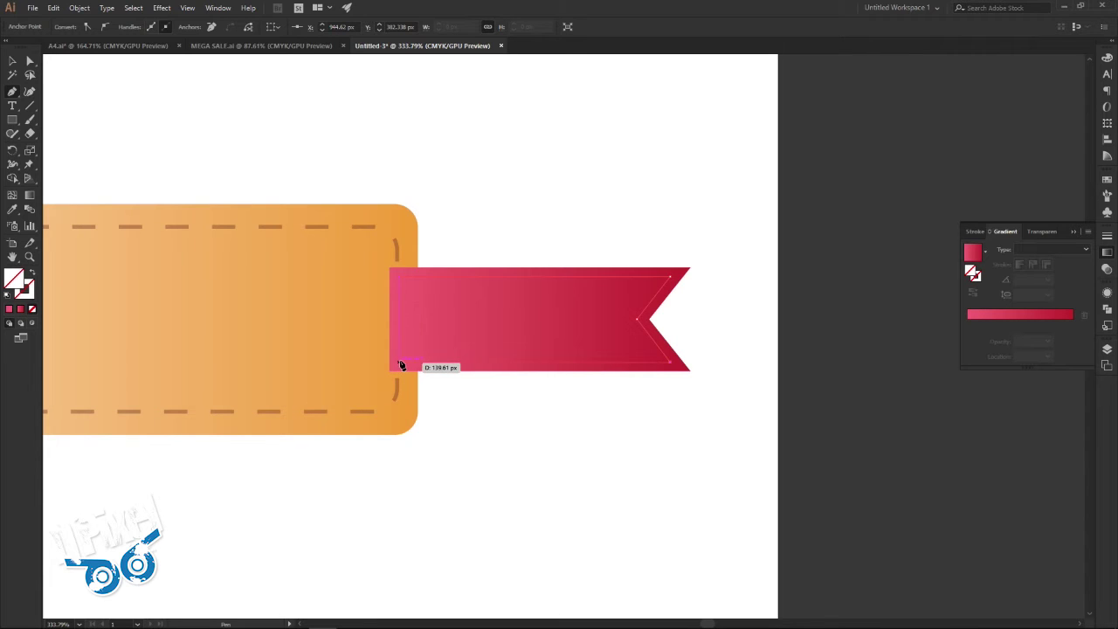
left_click(399, 280)
left_click(12, 61)
left_click(412, 172)
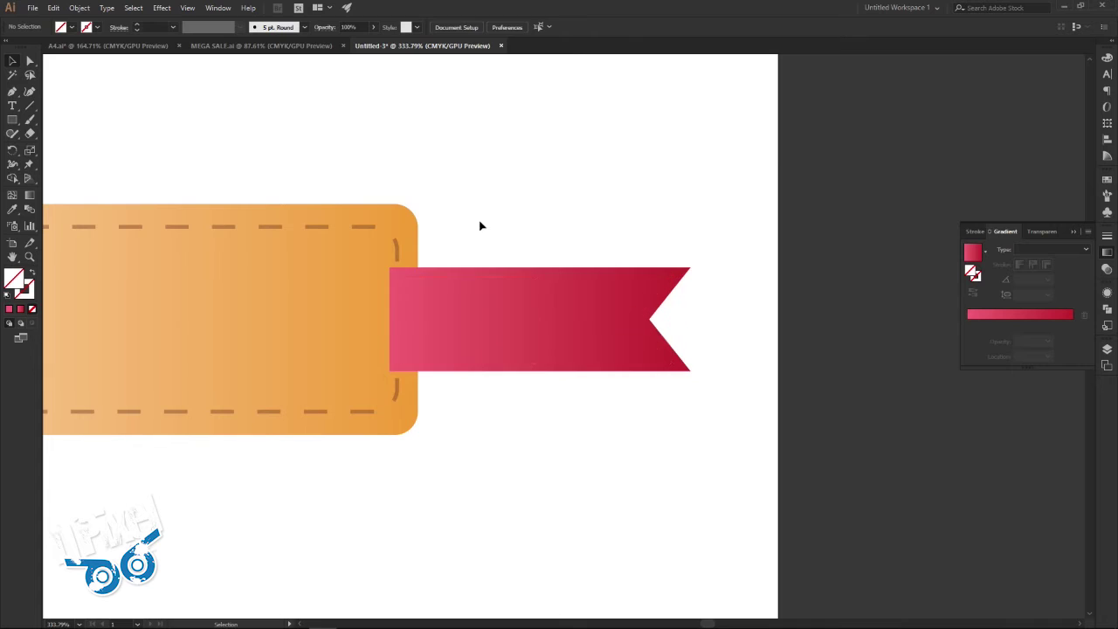
Step: Give the inner ribbon outline a white stroke
left_click(559, 282)
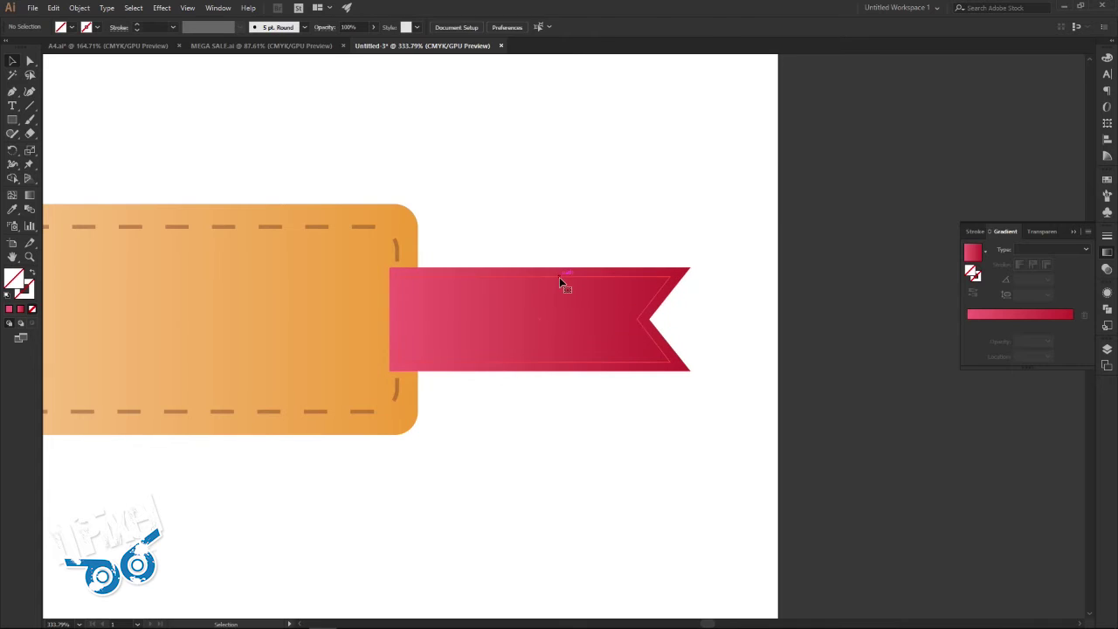
left_click(136, 26)
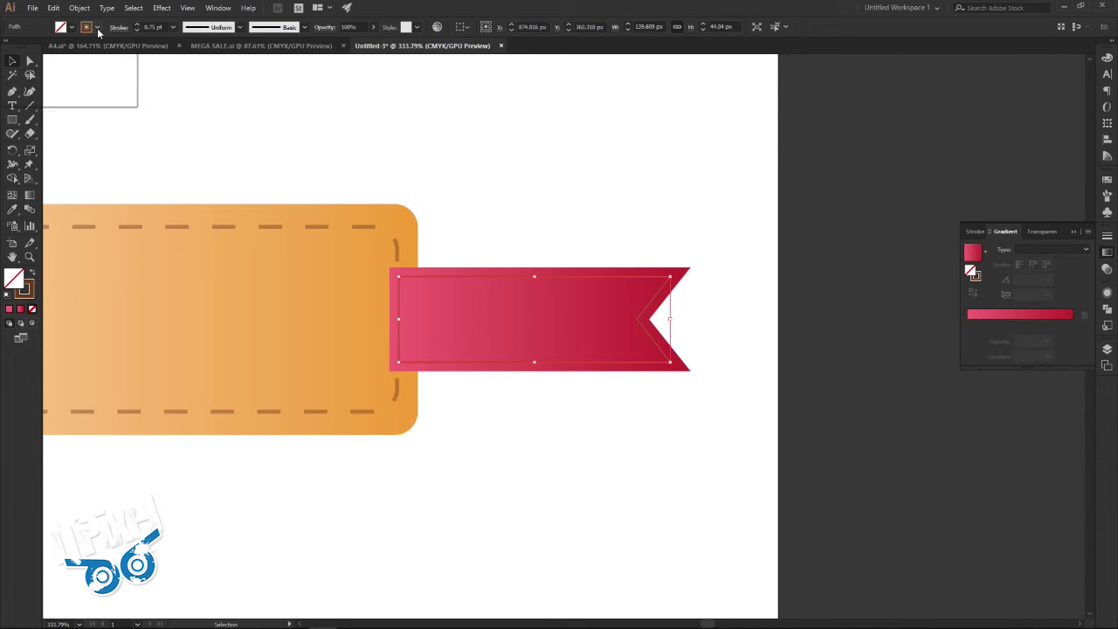
left_click(97, 28)
left_click(23, 50)
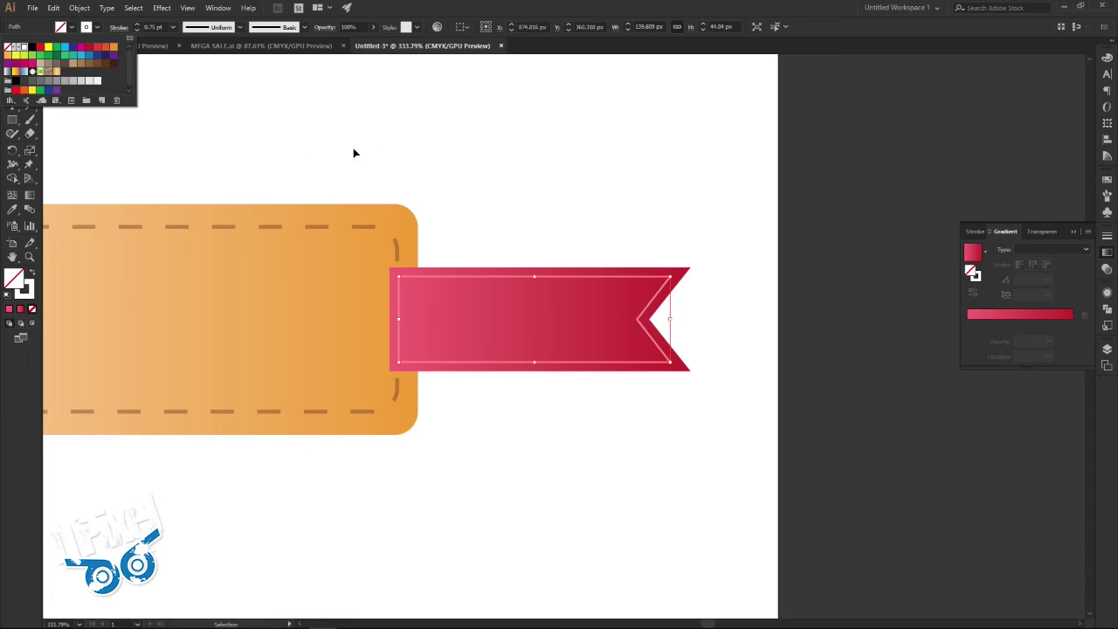
left_click(400, 158)
left_click(402, 155)
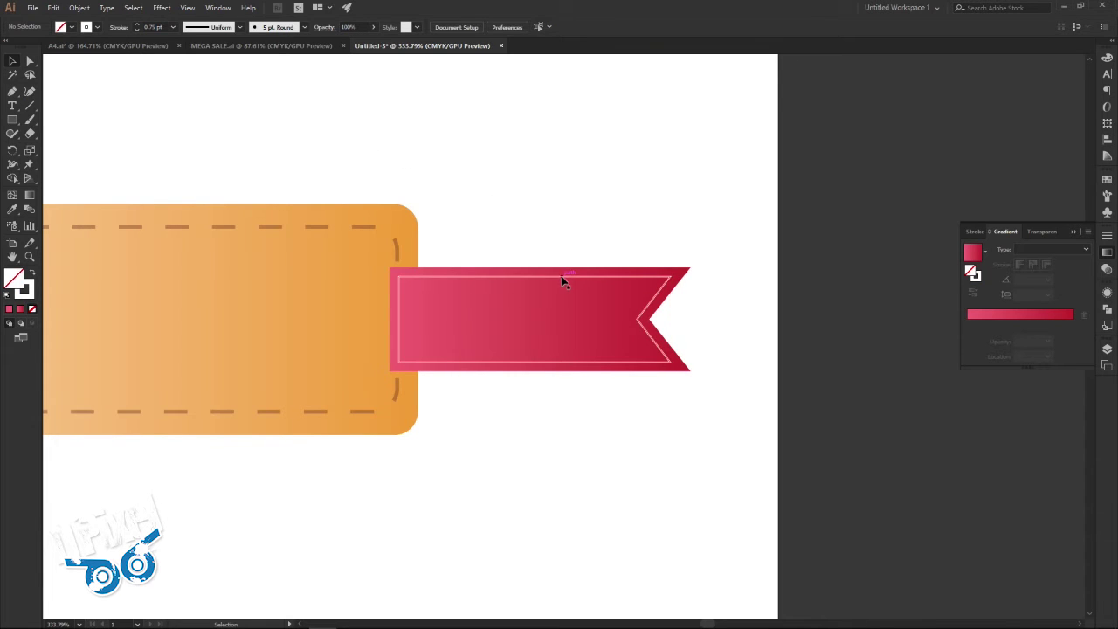
Step: Turn the white outline into a dashed line with shorter dashes for stitching
left_click(564, 278)
left_click(114, 27)
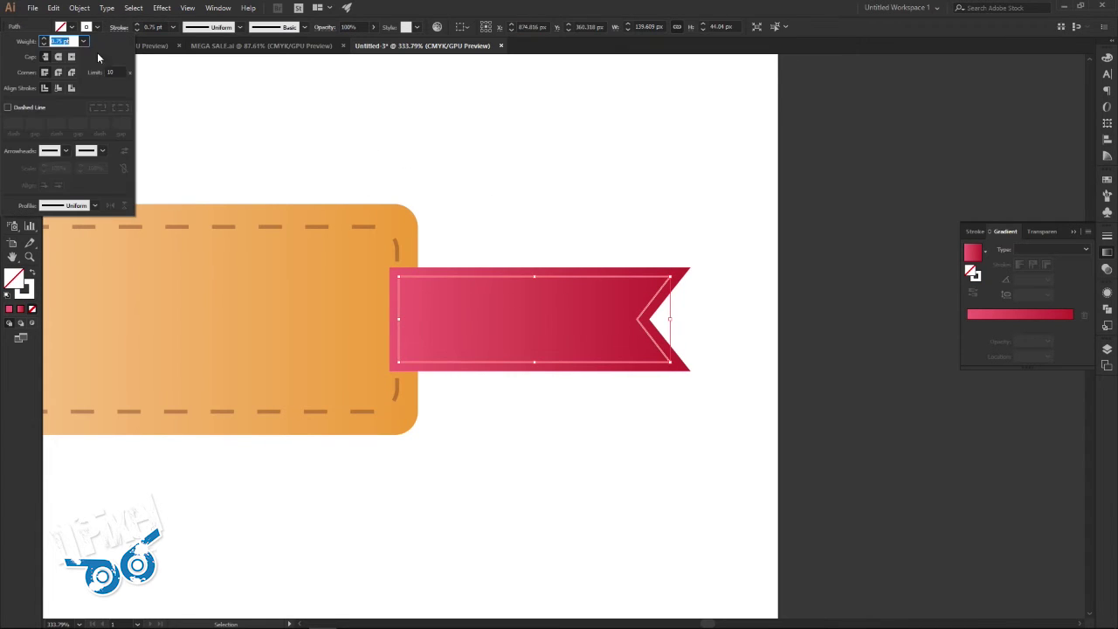
left_click(8, 107)
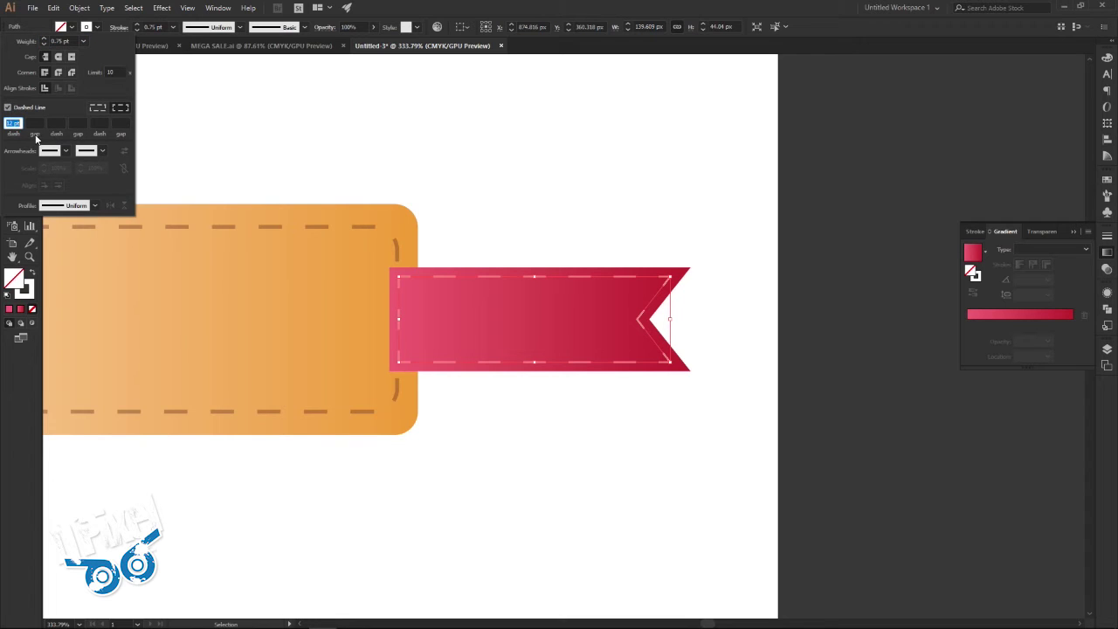
key("Down")
key("Down")
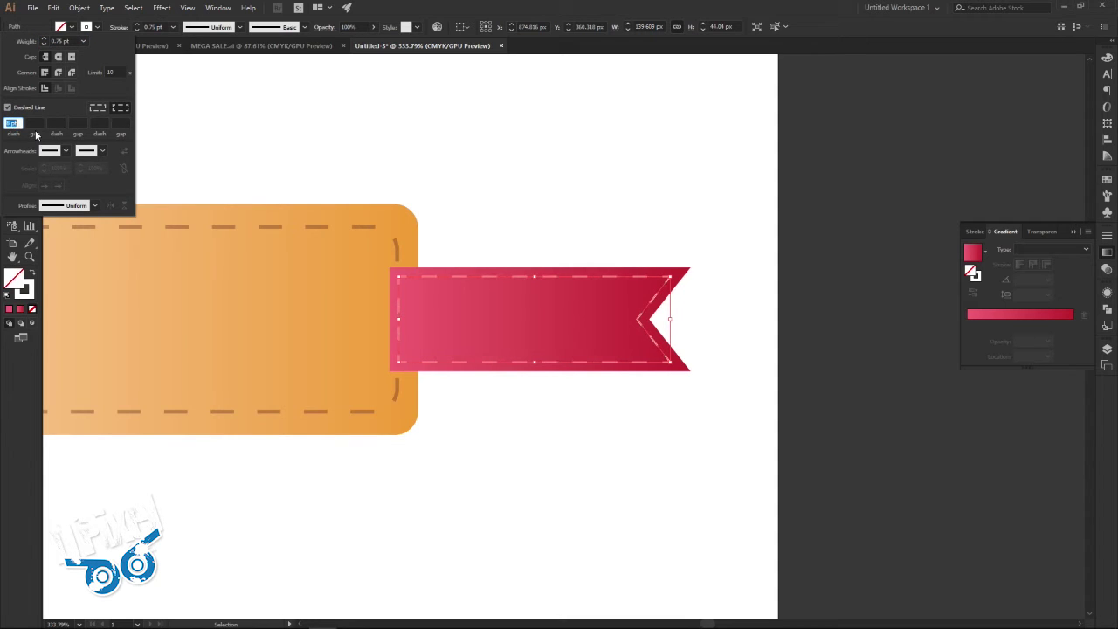
key("Down")
key("Down")
left_click(524, 212)
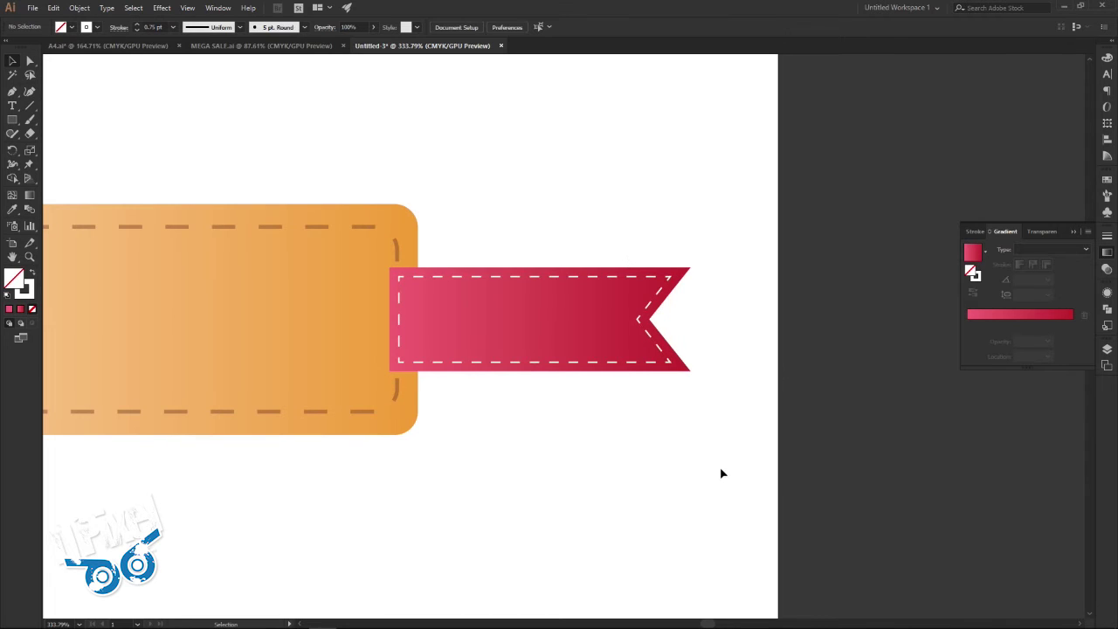
key("z")
key("v")
Step: Send the crimson ribbon tail behind the orange banner, then zoom to fit the artboard
left_click(546, 316)
right_click(551, 325)
mouse_move(583, 490)
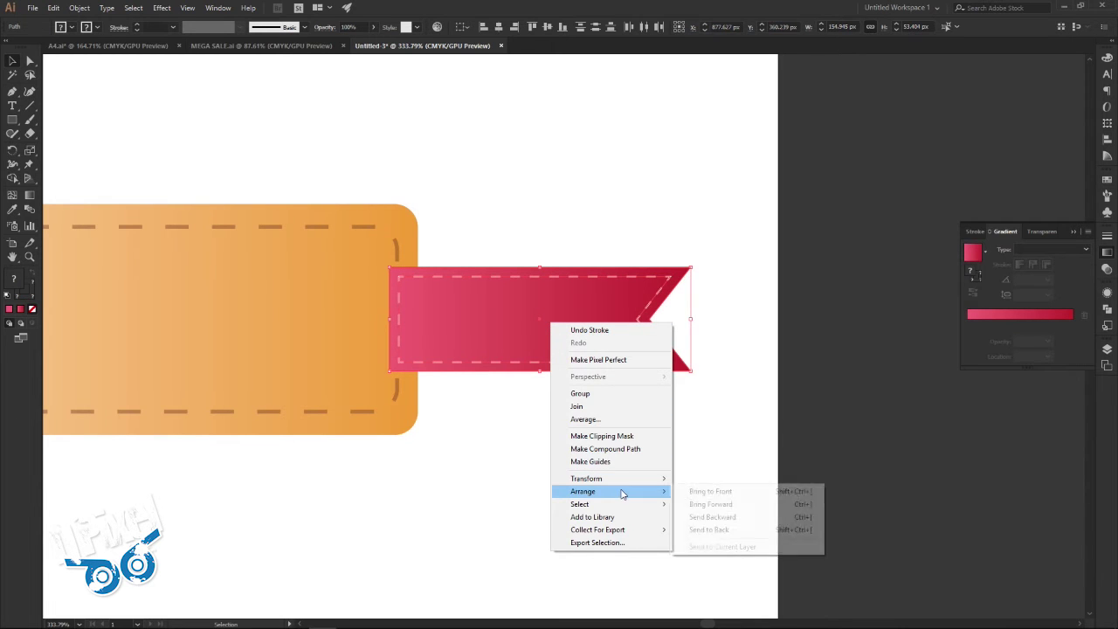
left_click(718, 530)
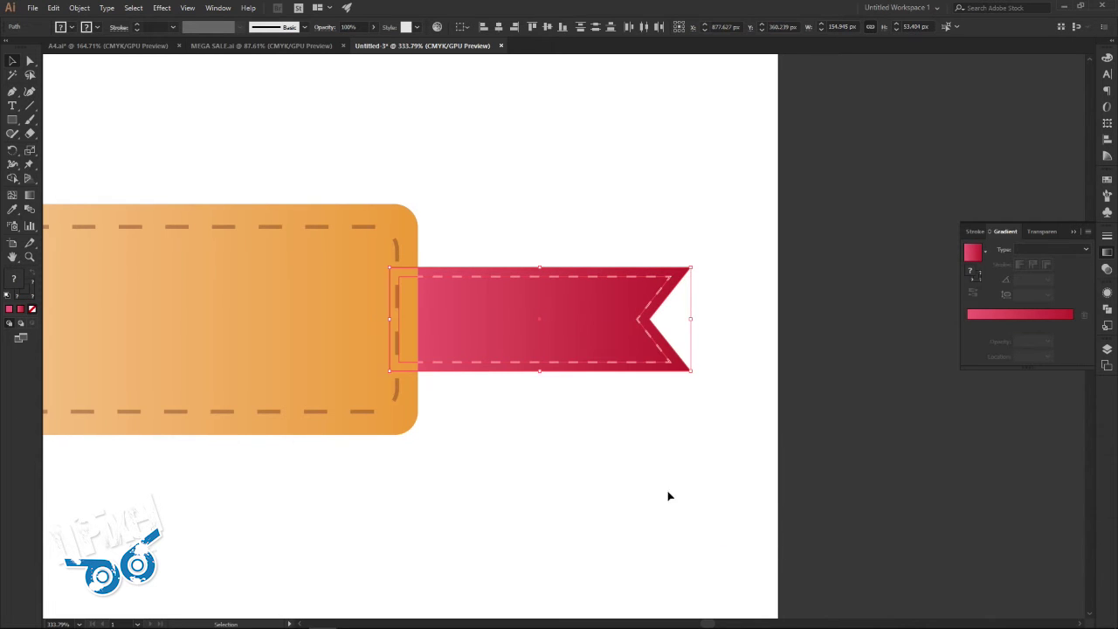
left_click(606, 454)
key("z")
left_click(512, 317, "alt")
left_click(396, 308, "alt")
key("ctrl+0")
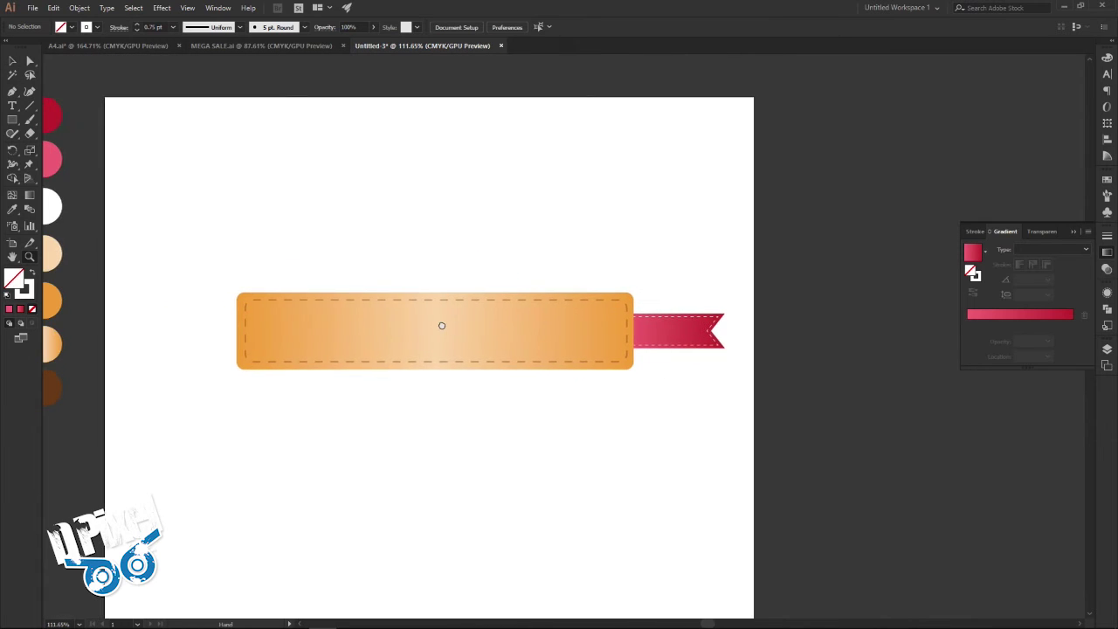
Step: Check the MEGA SALE.ai reference, then group the ribbon tail with its stitching
key("v")
left_click(259, 45)
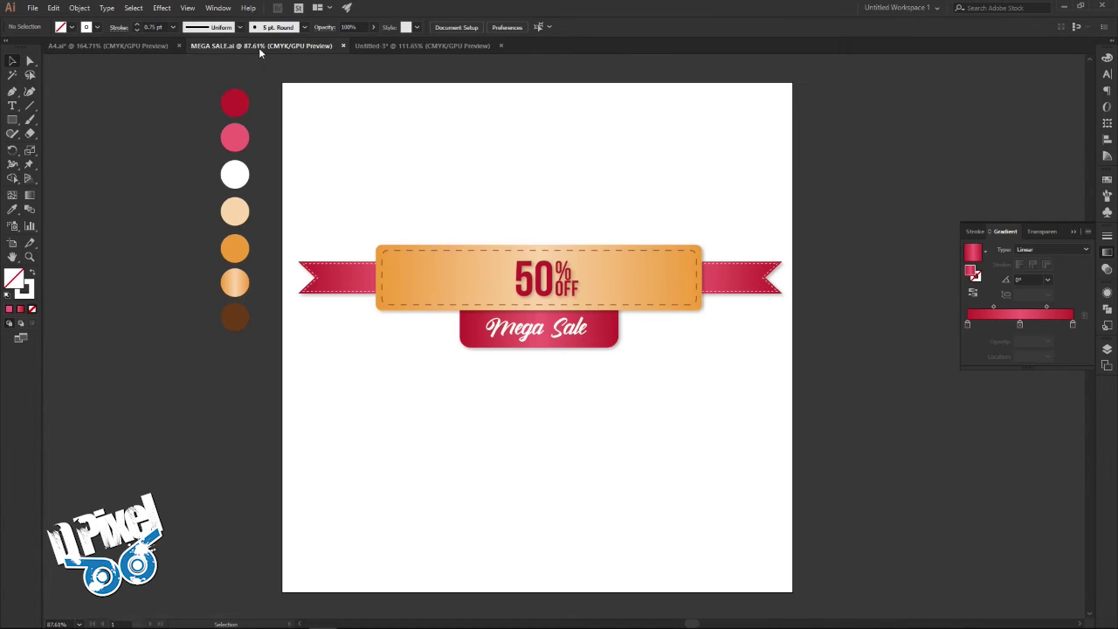
scroll(561, 196, "right", 2)
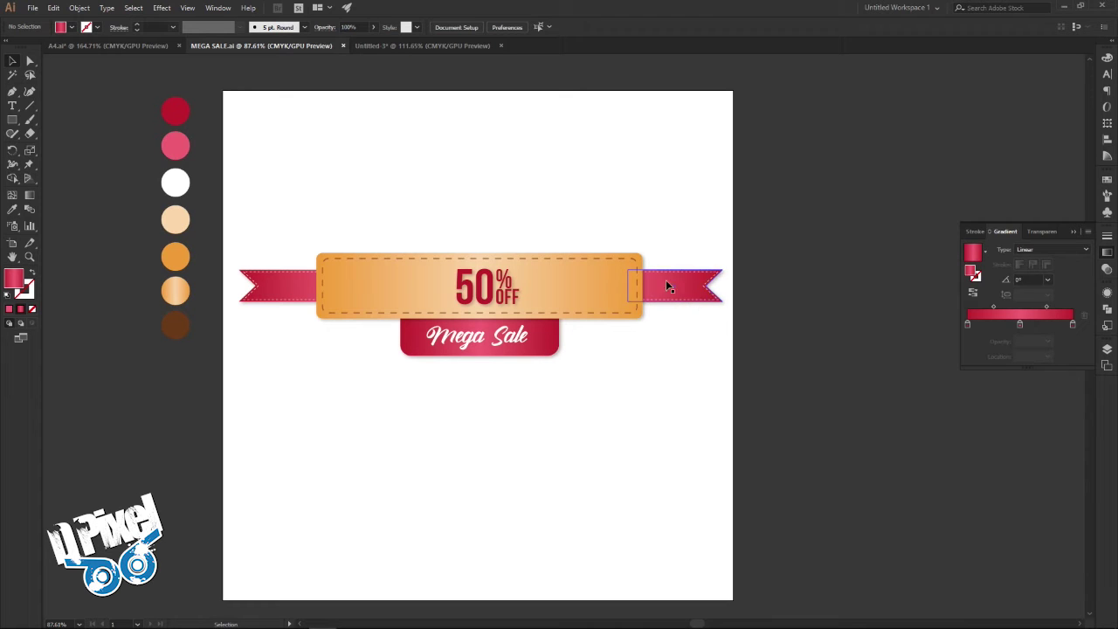
left_click(379, 45)
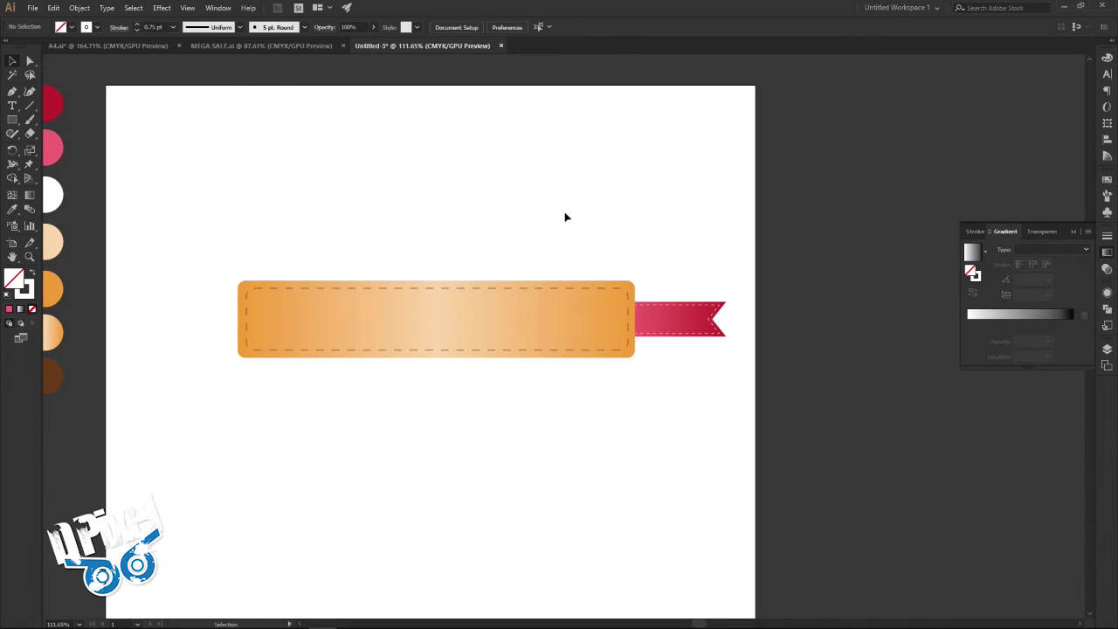
left_click_drag(693, 226, 709, 362)
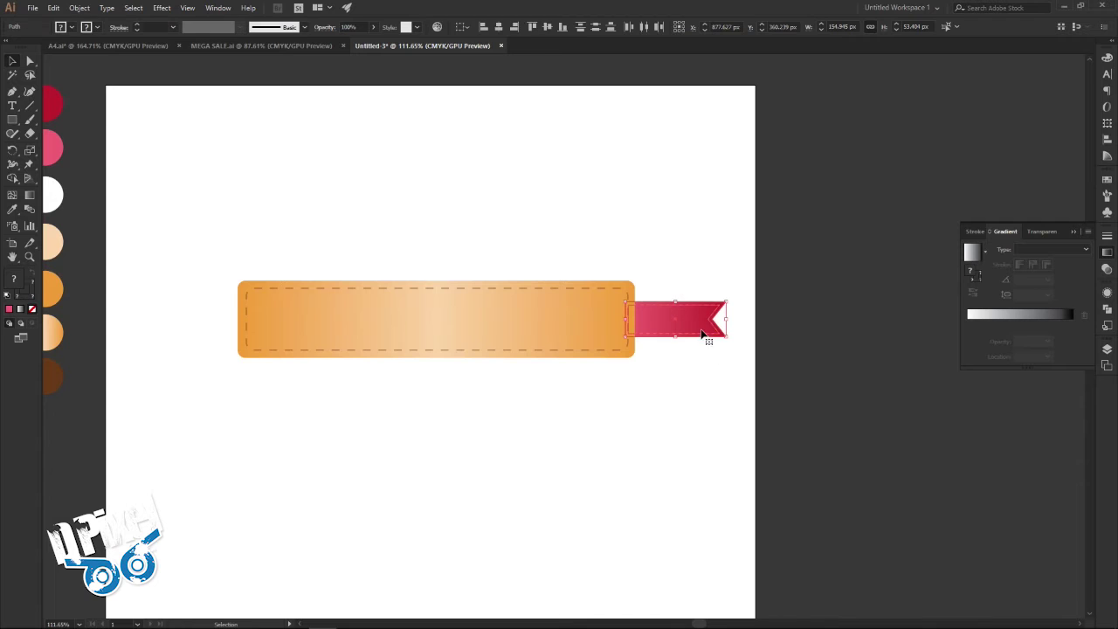
right_click(701, 330)
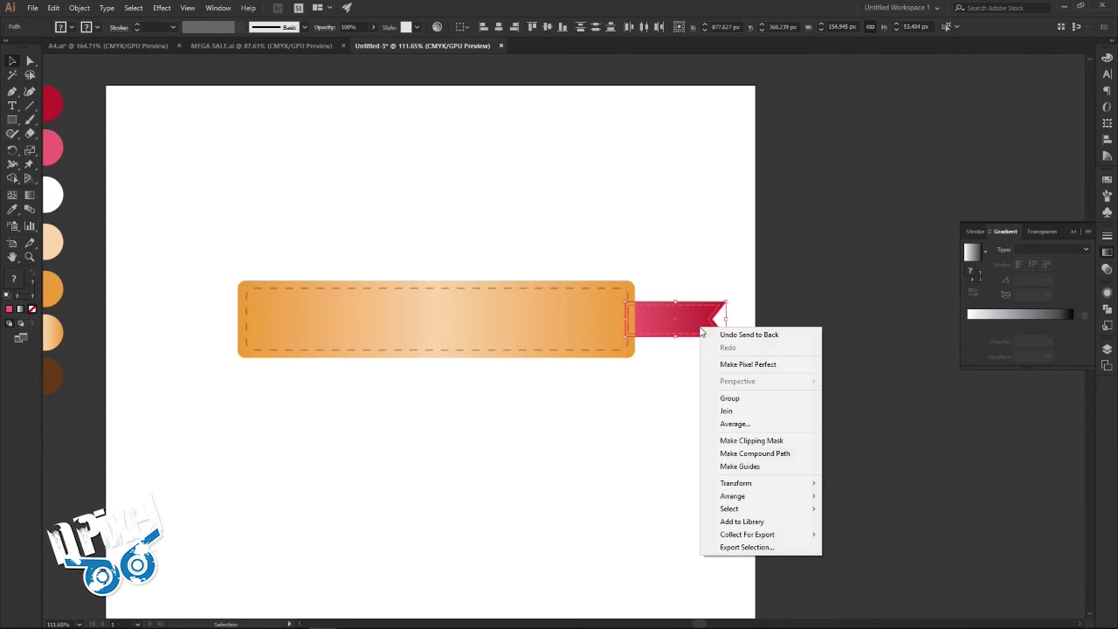
left_click(729, 398)
Step: Add a Multiply drop shadow to the ribbon group: 30% opacity, 3 px offsets, 3 px blur
left_click(162, 7)
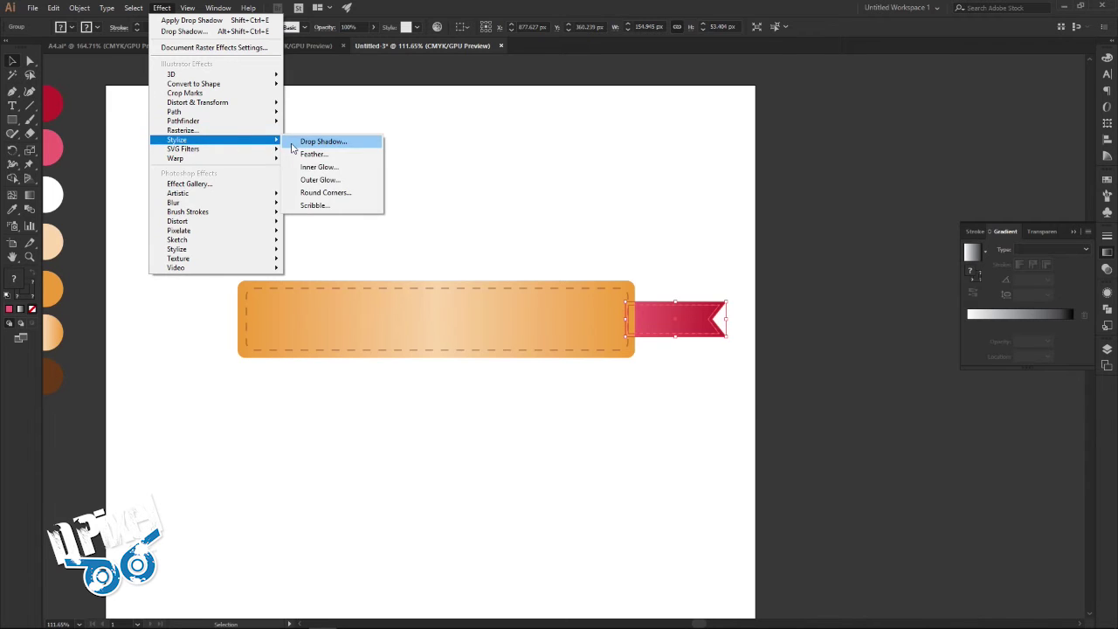
mouse_move(177, 140)
left_click(294, 145)
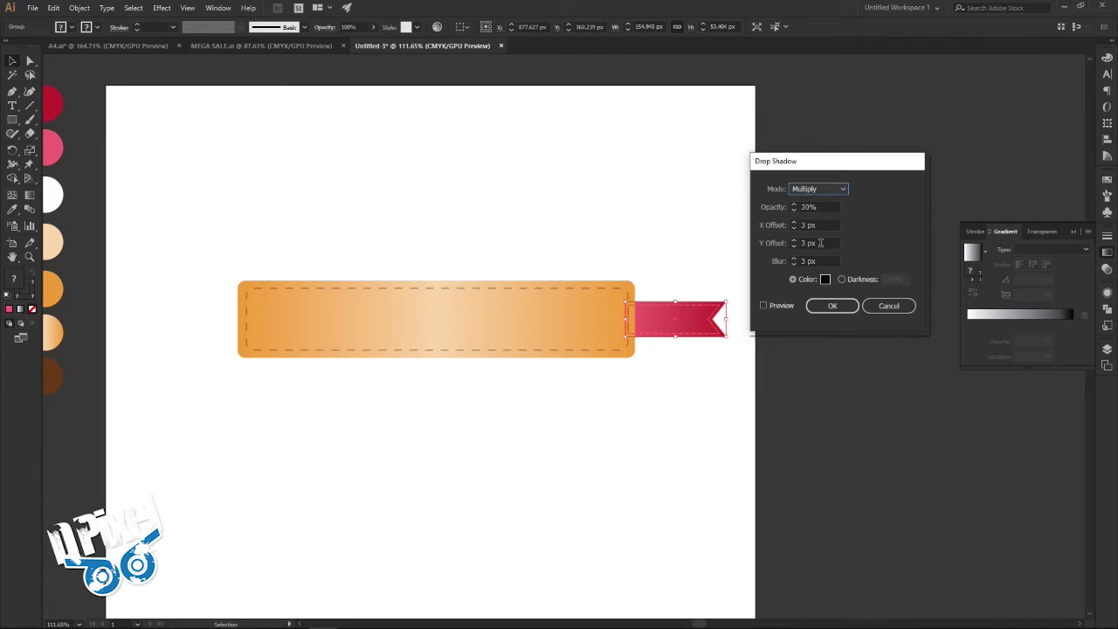
left_click(763, 306)
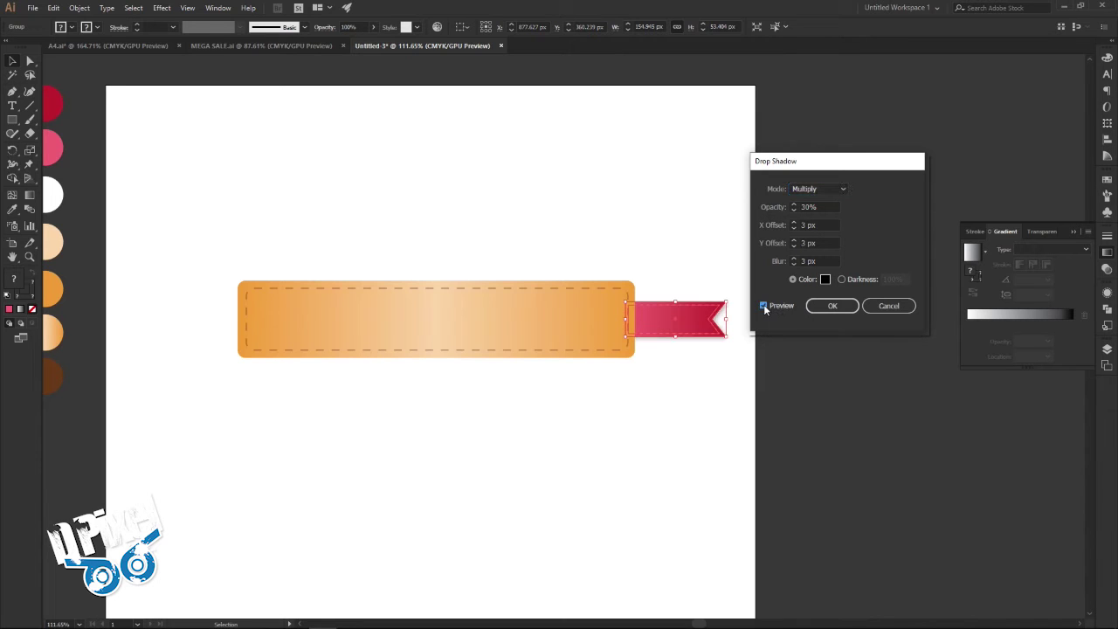
left_click(830, 306)
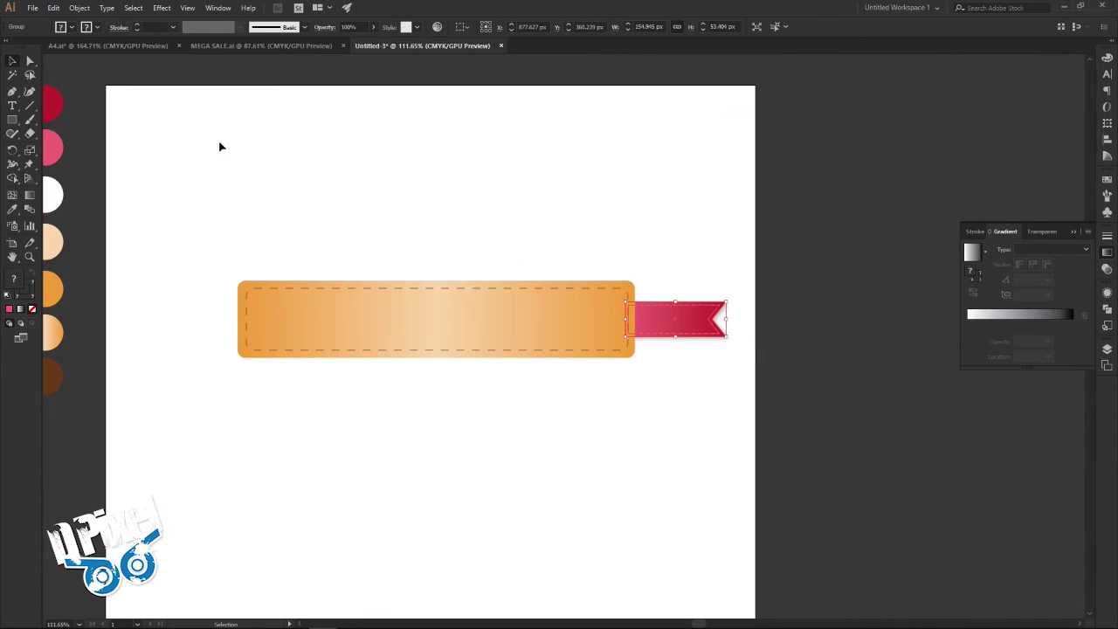
left_click(474, 200)
left_click(706, 326)
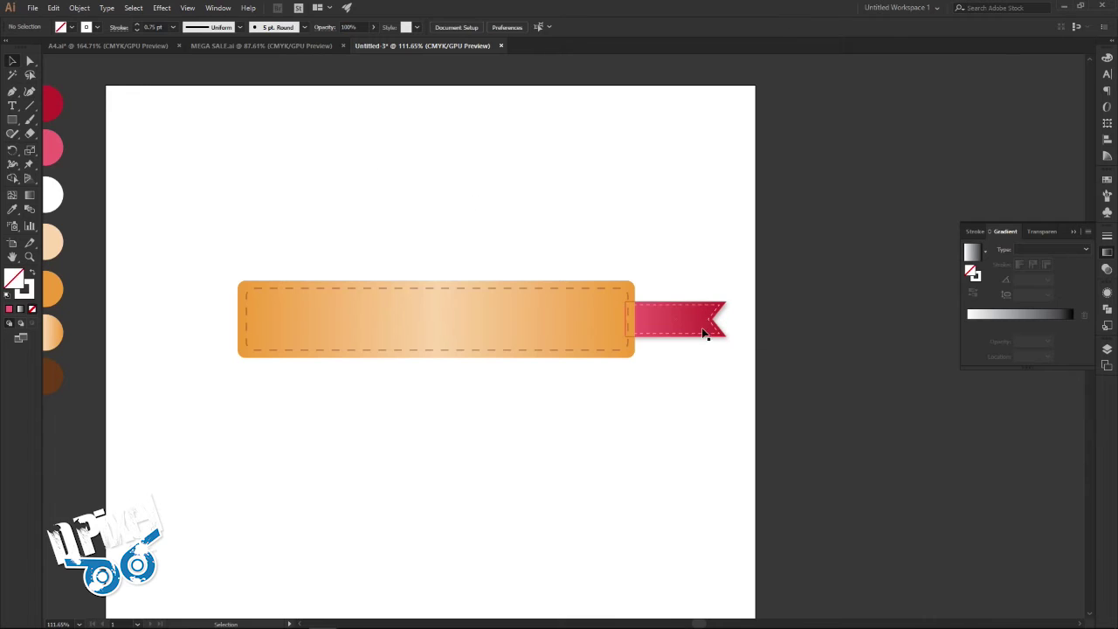
Step: Copy the ribbon tail, paste it in front, mirror it horizontally, and slide it to the banner's left end
left_click(54, 8)
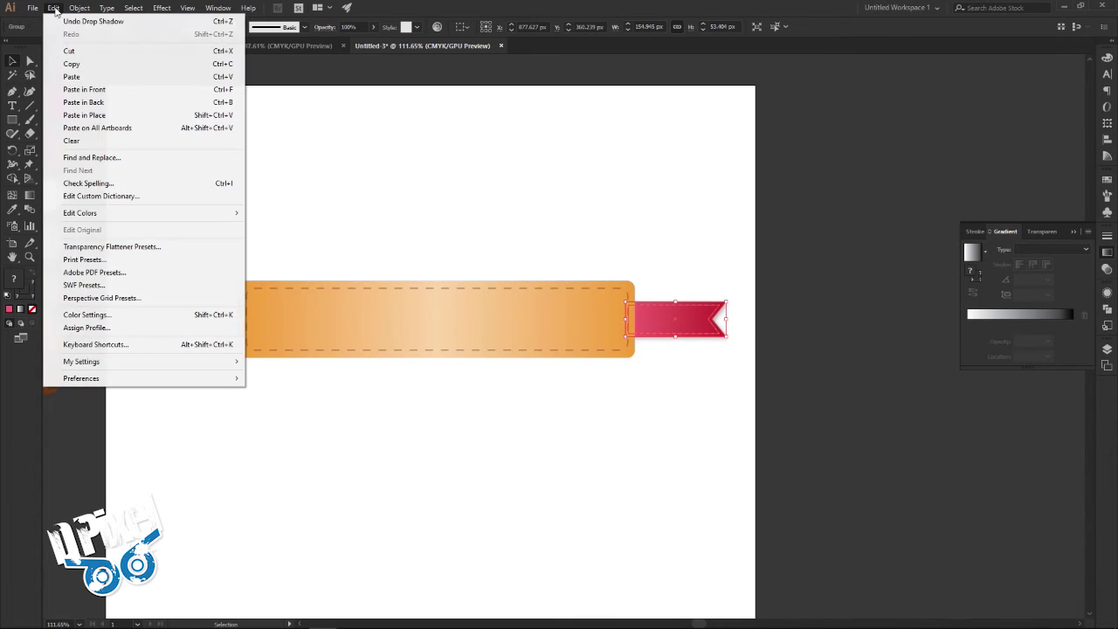
left_click(74, 63)
left_click(54, 7)
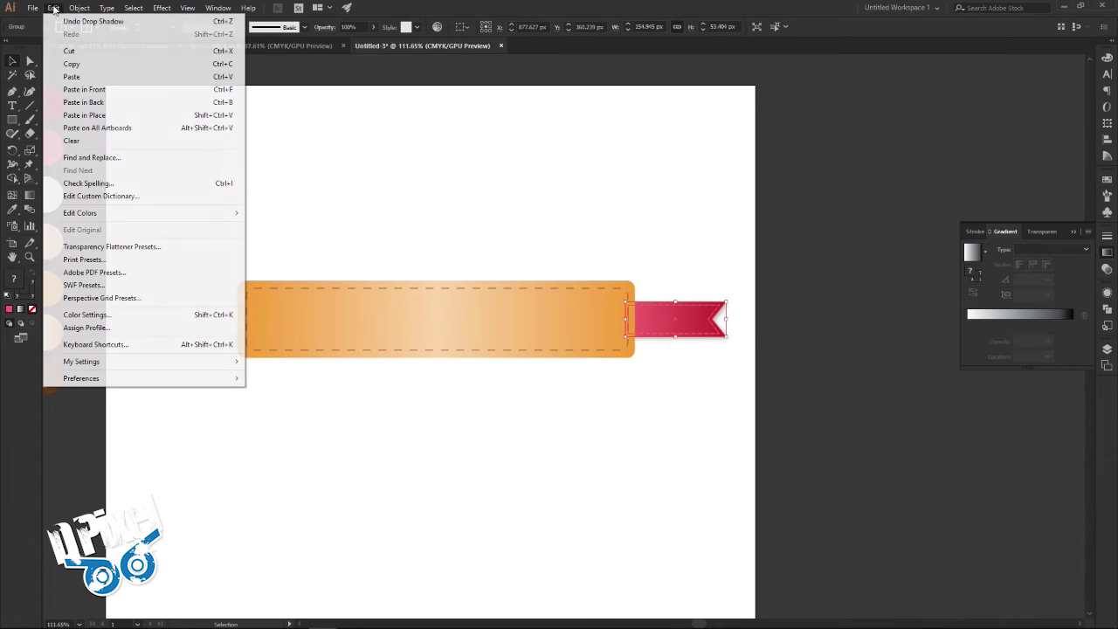
left_click(85, 90)
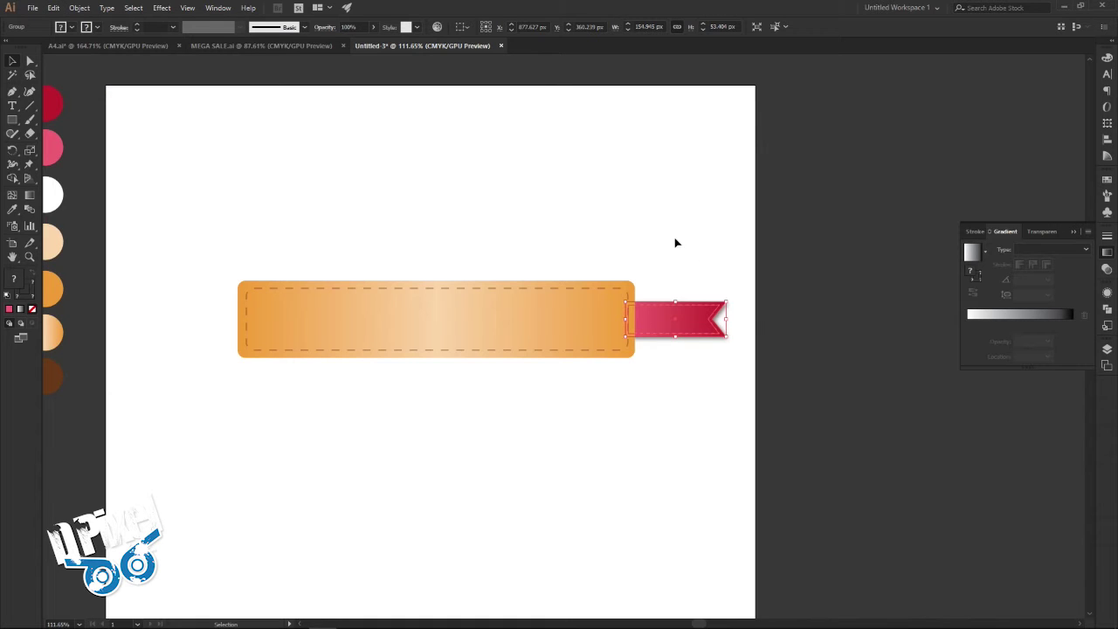
right_click(698, 313)
mouse_move(733, 425)
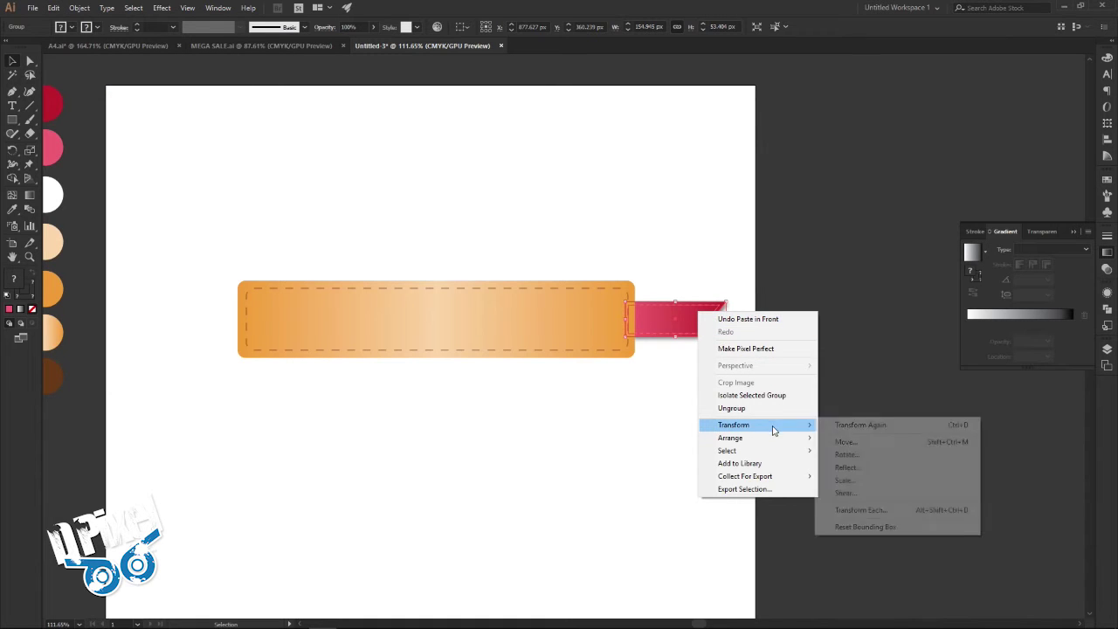
left_click(846, 467)
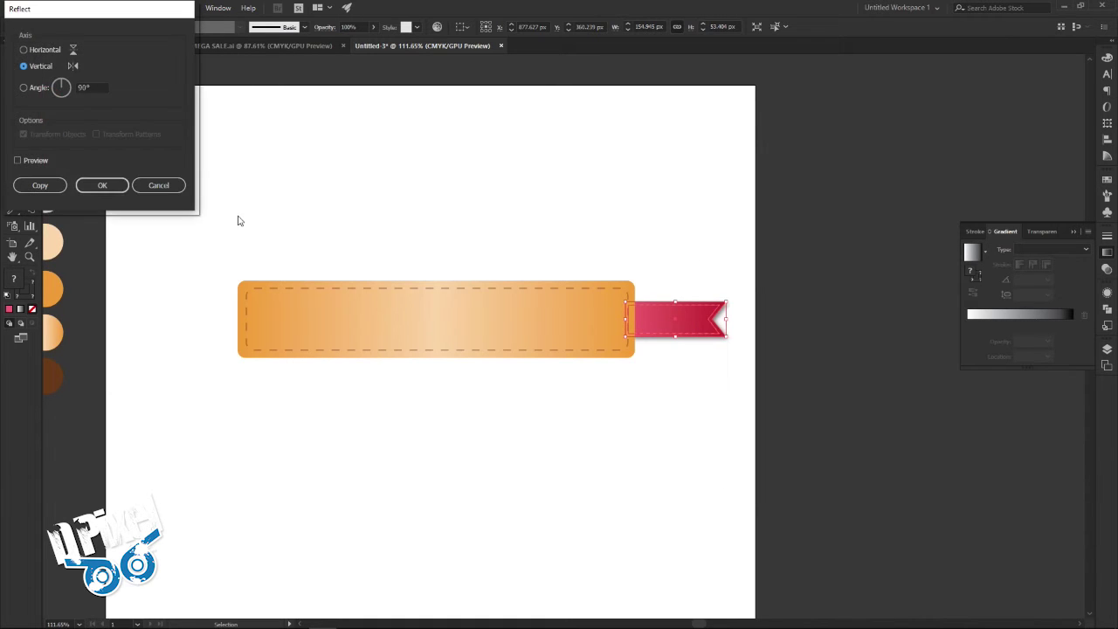
left_click(101, 186)
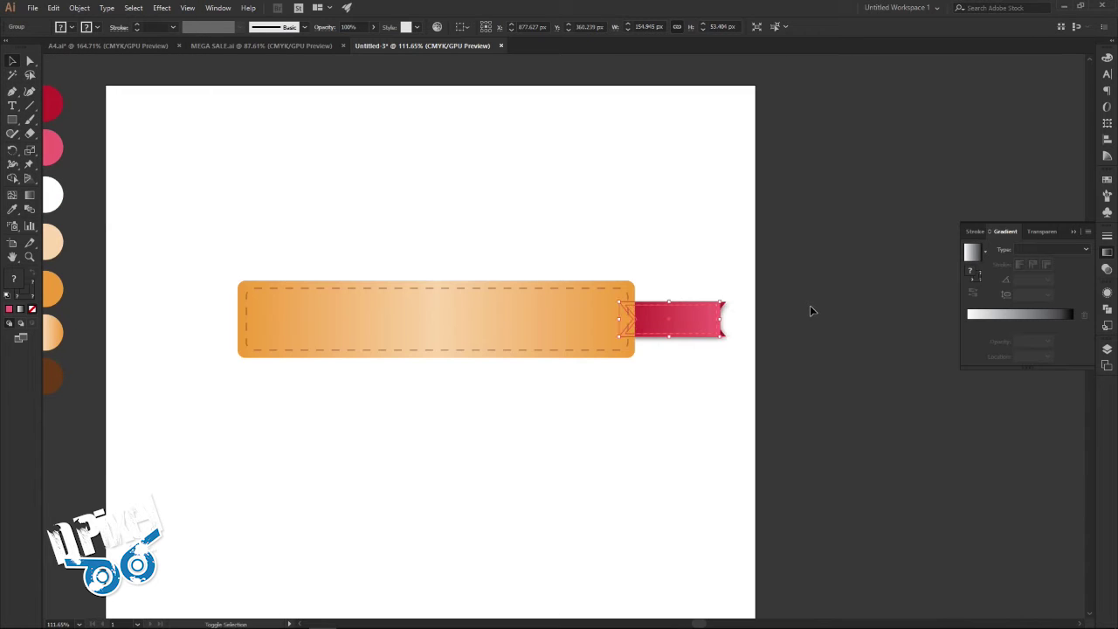
key("shift+Left")
key("shift+Left")
key("shift+Left")
key("shift+Left")
key("shift+Left")
key("shift+Left")
key("shift+Left")
key("shift+Left")
key("shift+Left")
key("shift+Left")
key("shift+Left")
key("shift+Left")
key("shift+Left")
key("shift+Left")
key("shift+Left")
key("shift+Left")
key("shift+Left")
key("shift+Left")
key("shift+Left")
key("shift+Left")
key("shift+Left")
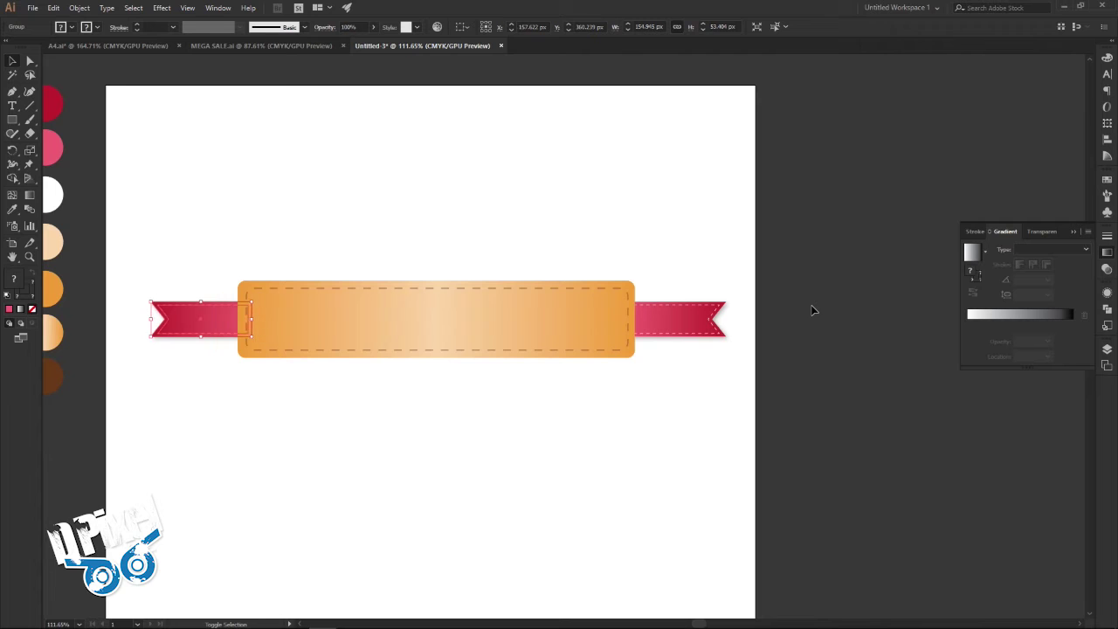
Step: Fine-tune the left tail's position with 1 px arrow-key nudges
left_click(738, 372)
left_click(649, 308)
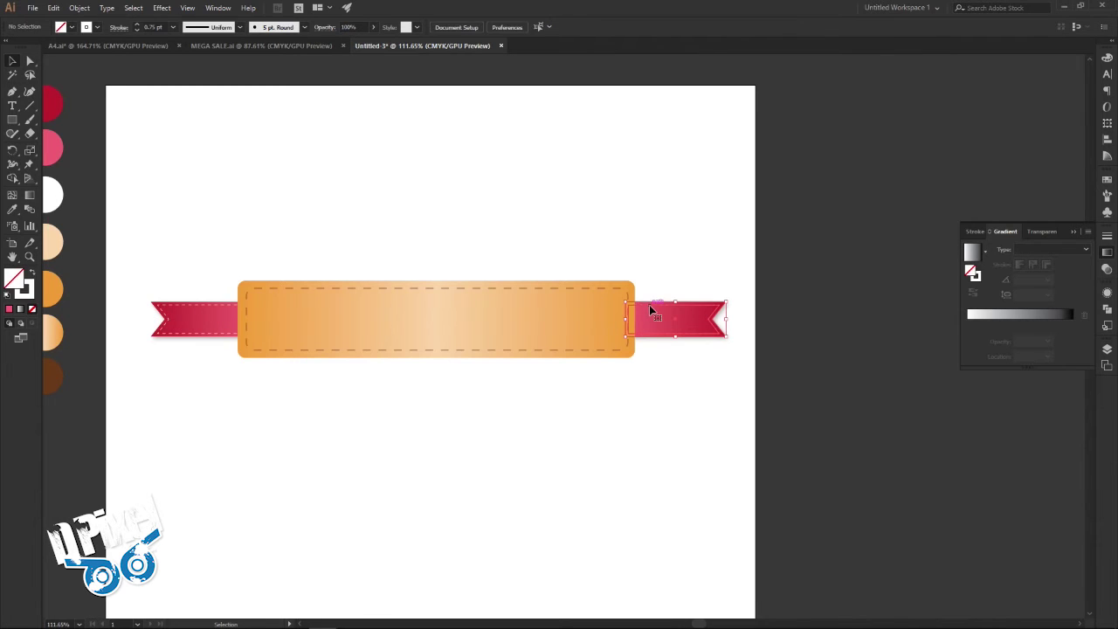
left_click(183, 325)
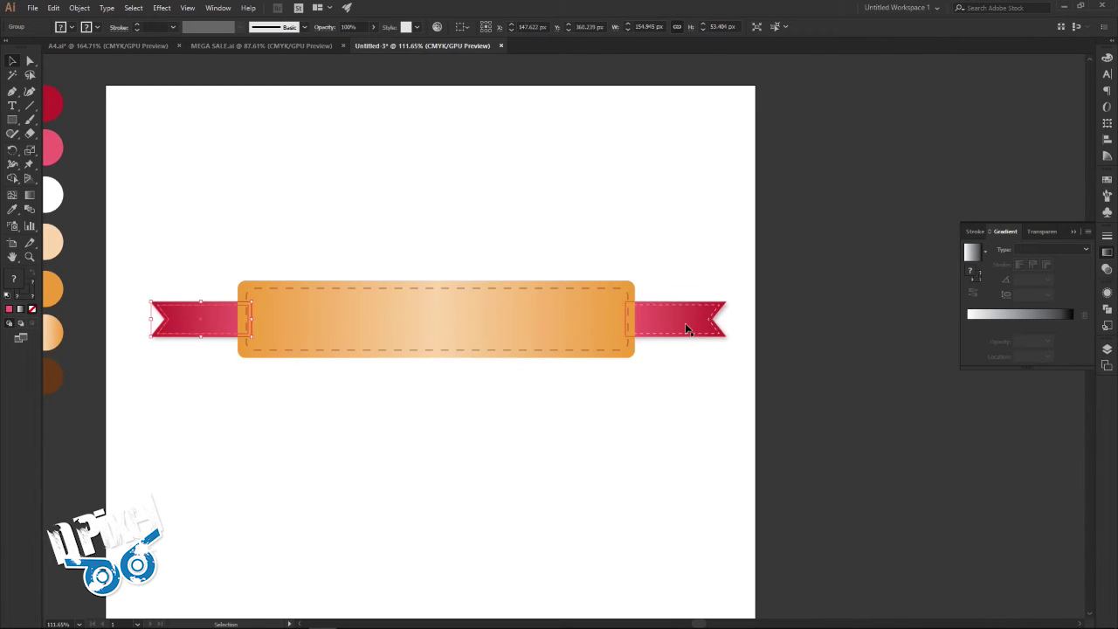
key("Left")
key("Left")
key("Right")
Step: Shift all ribbon pieces slightly left together, then compare with MEGA SALE.ai
left_click(674, 402)
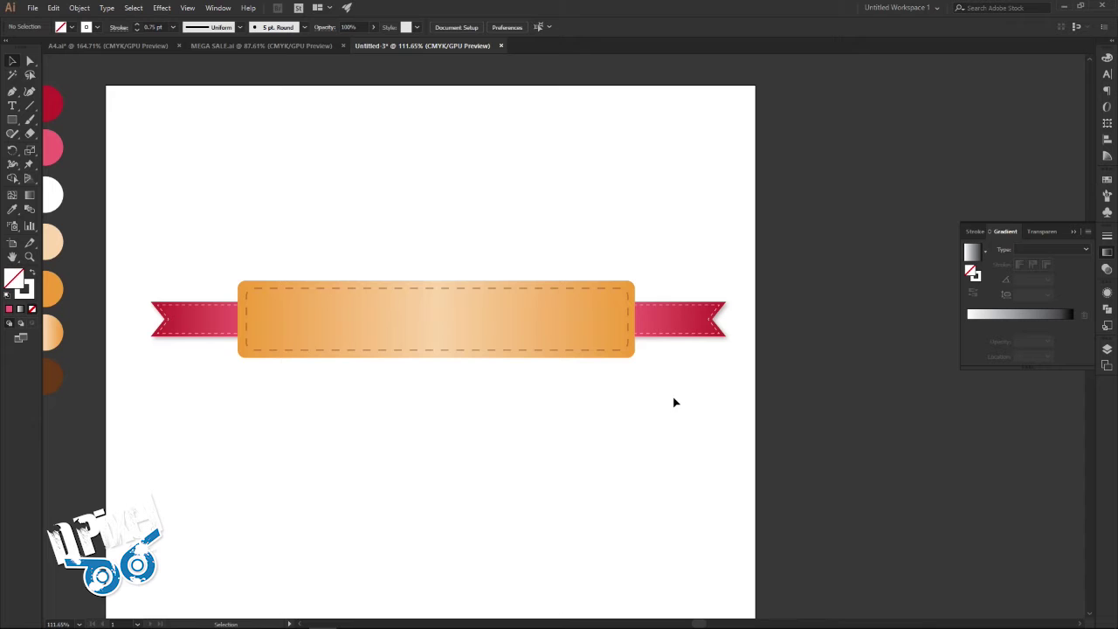
left_click_drag(688, 220, 234, 381)
left_click_drag(374, 337, 367, 337)
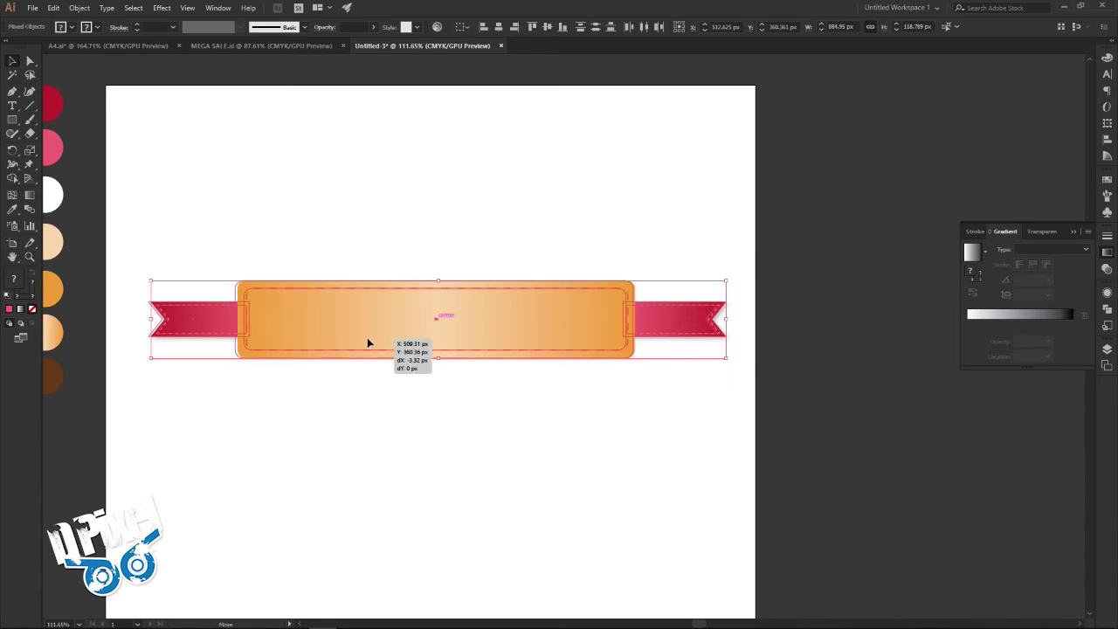
left_click(415, 423)
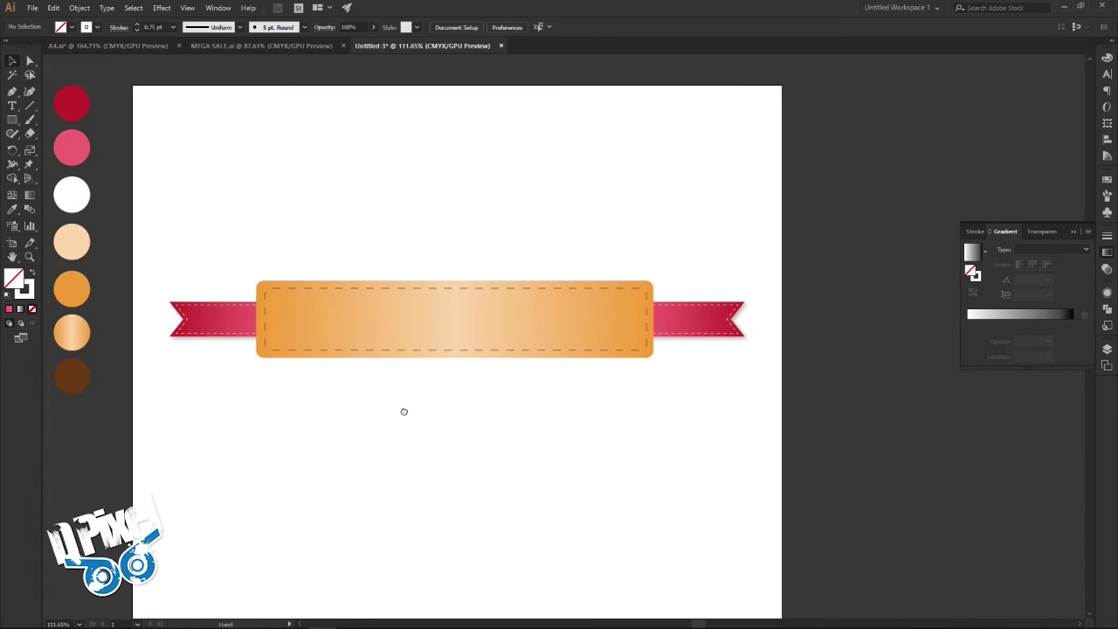
left_click_drag(404, 409, 432, 403)
left_click(243, 45)
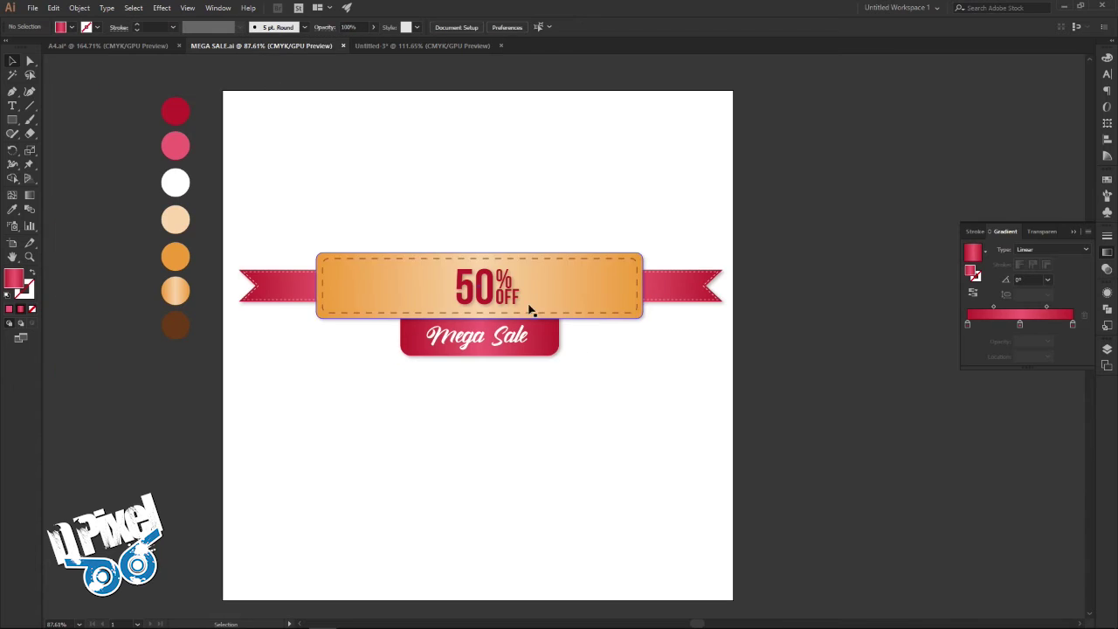
Step: In Untitled-3, apply the same drop shadow to the orange banner rectangle, then view MEGA SALE.ai
left_click(393, 50)
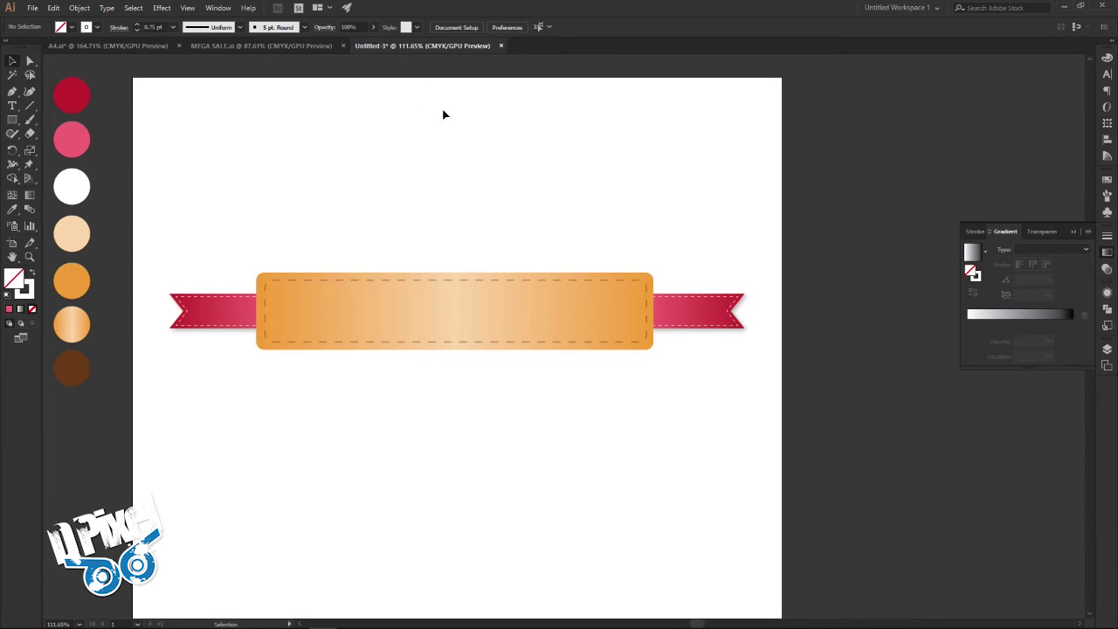
left_click(481, 311)
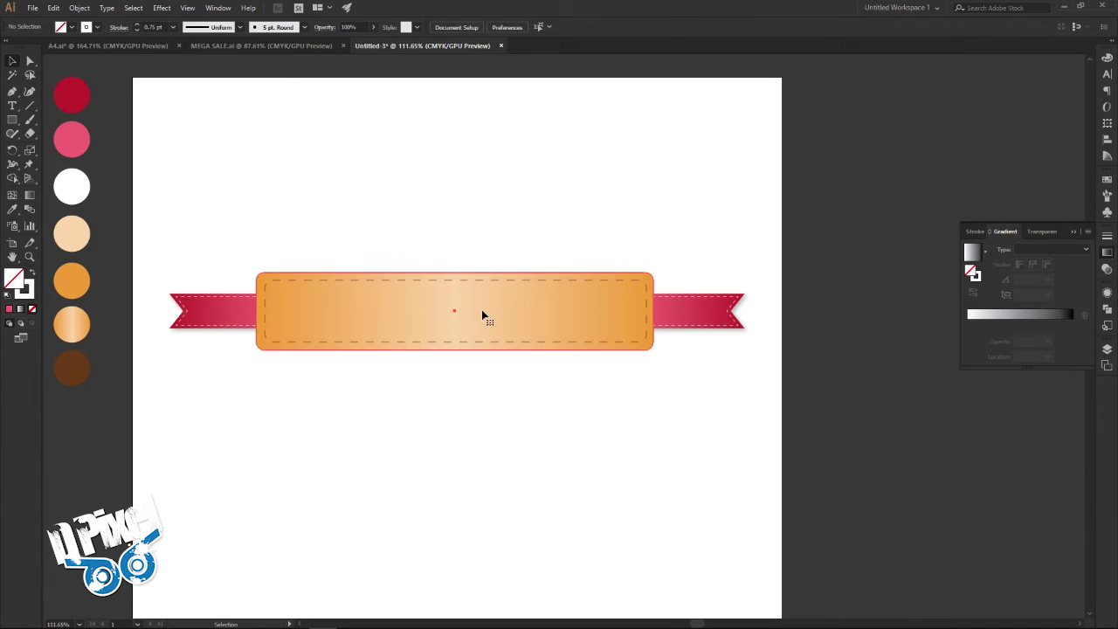
left_click(162, 9)
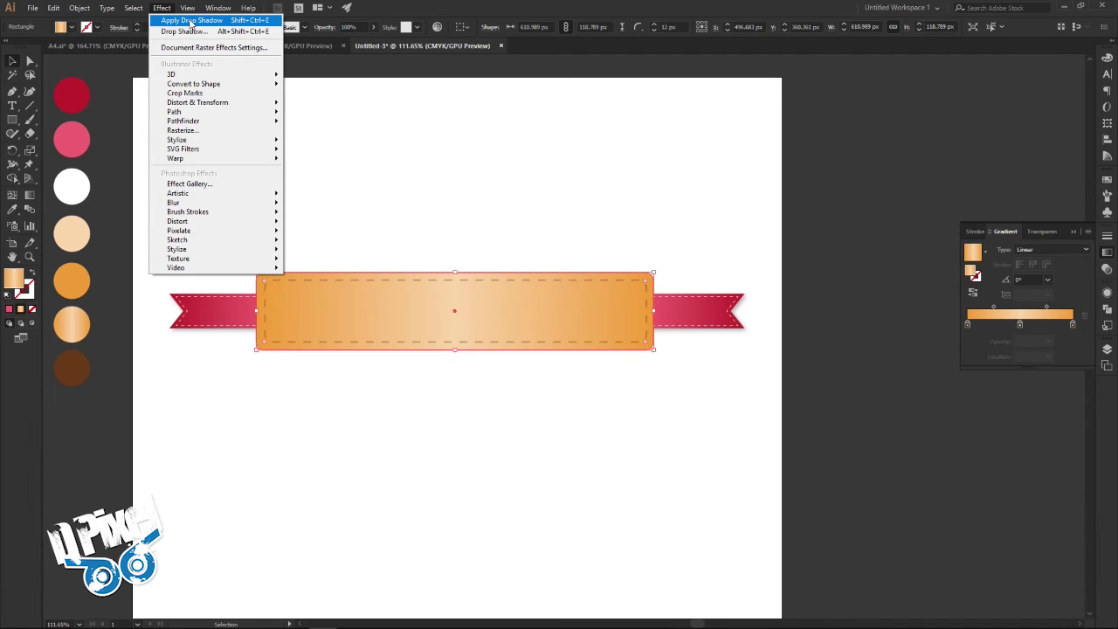
left_click(198, 21)
left_click(471, 177)
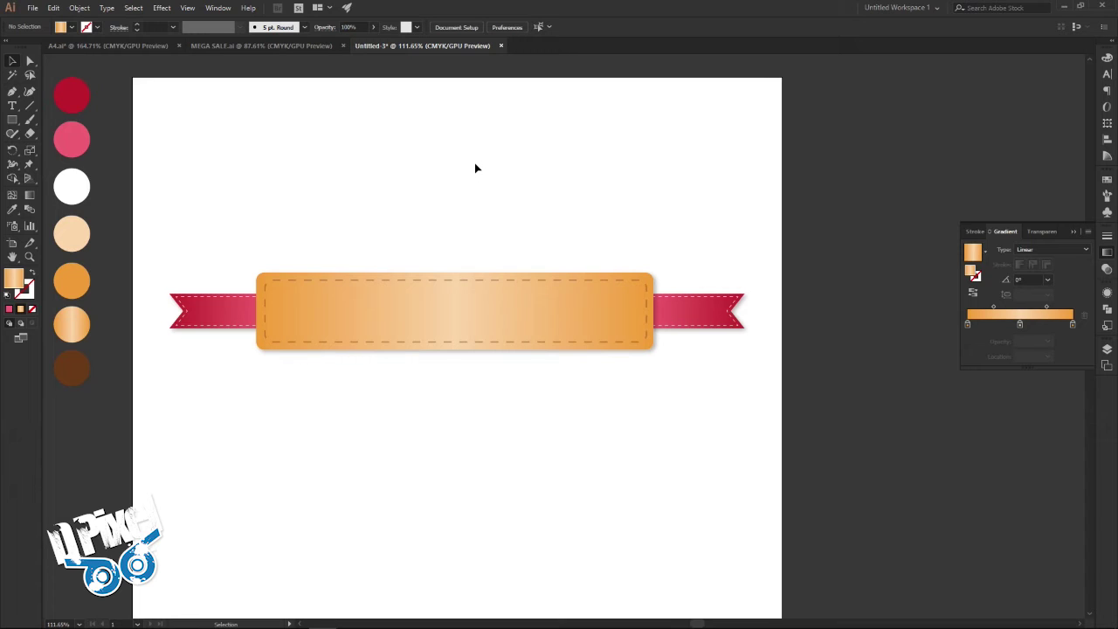
left_click(283, 44)
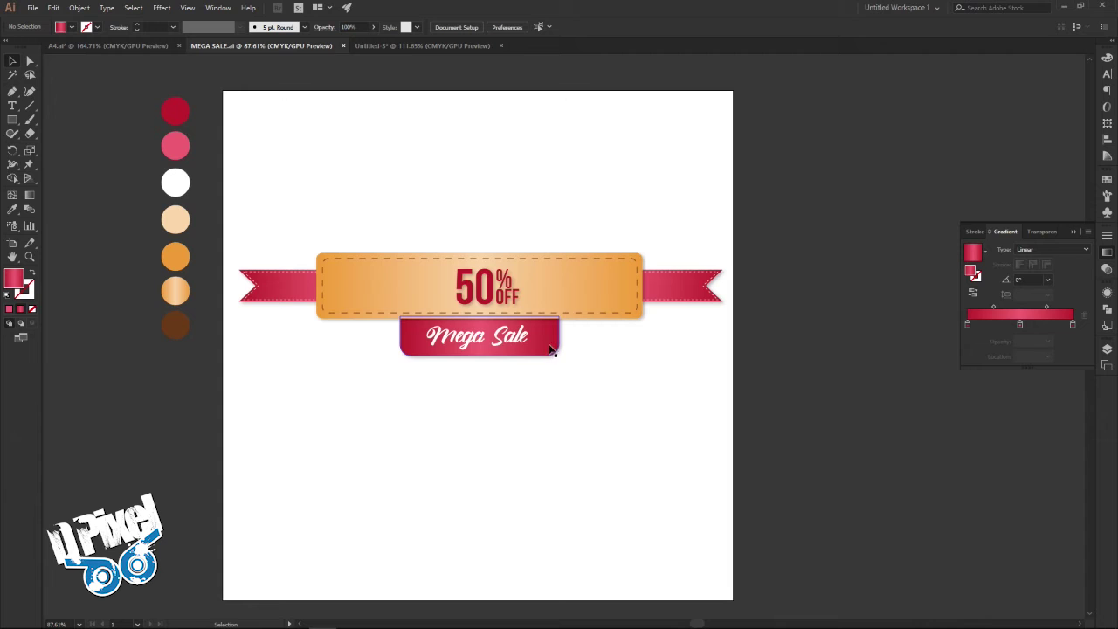
Step: Add the right ribbon tail's pink-to-crimson gradient to the swatches as 'New Gradient Swatch 2'
left_click(387, 48)
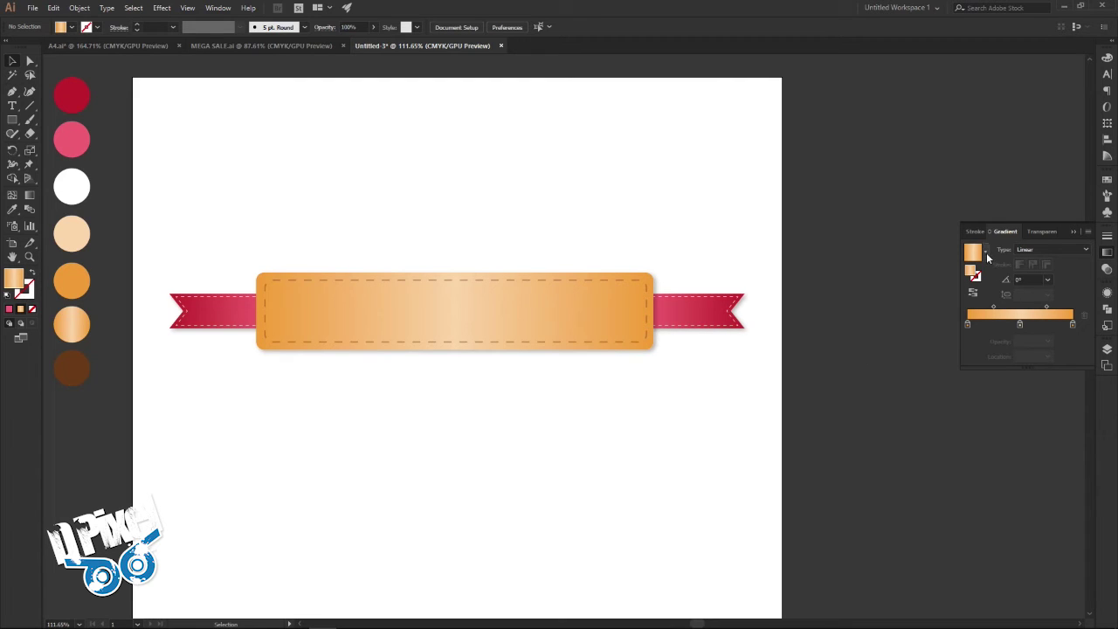
left_click(707, 315)
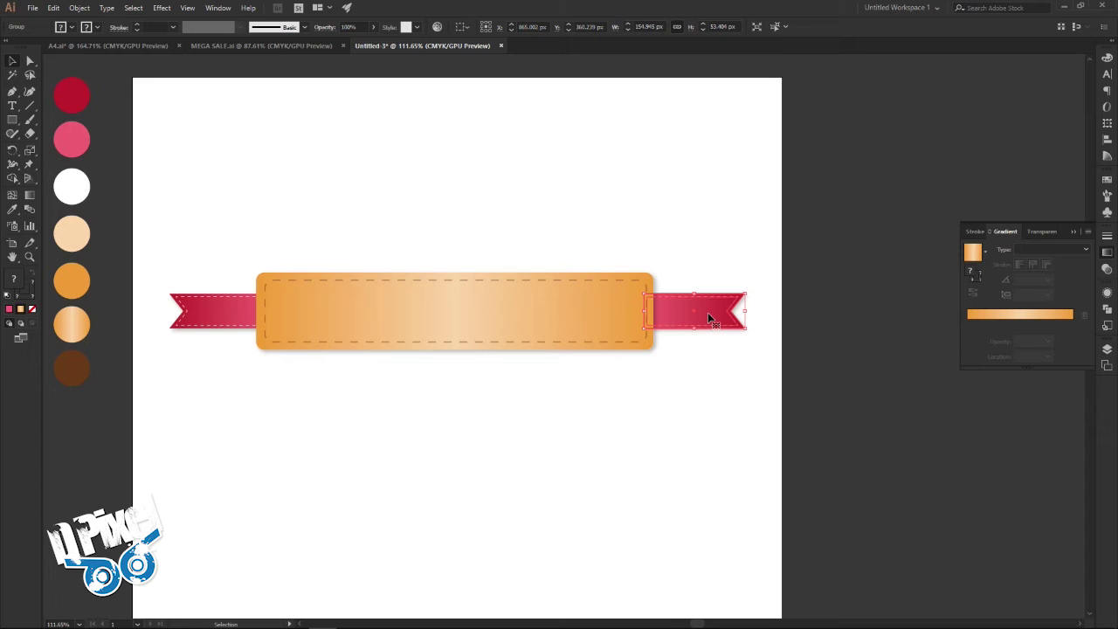
double_click(707, 315)
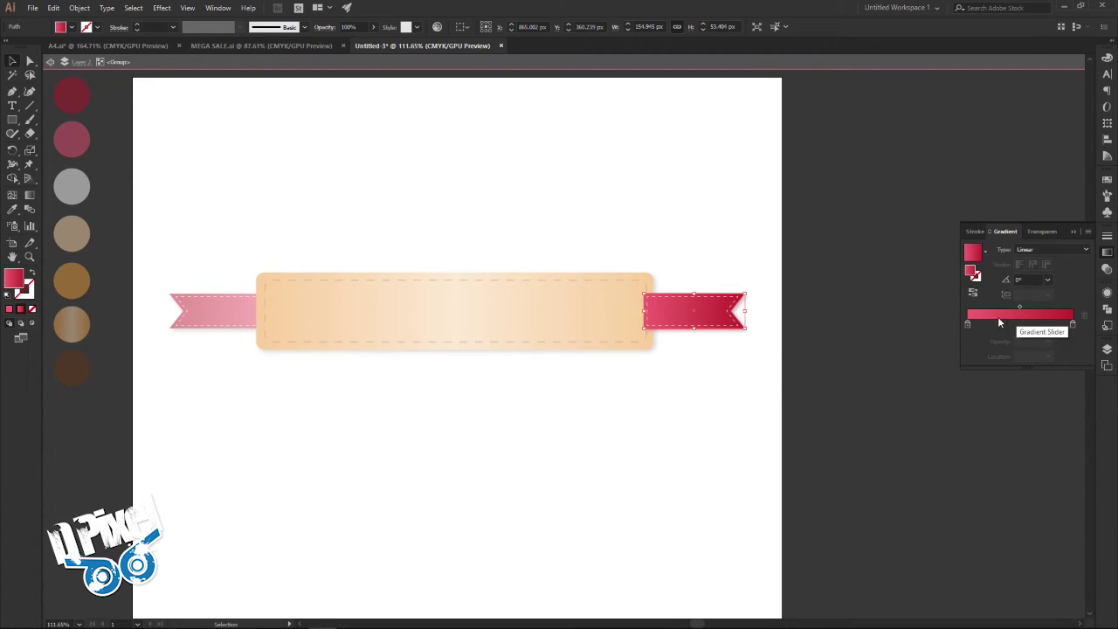
left_click(985, 253)
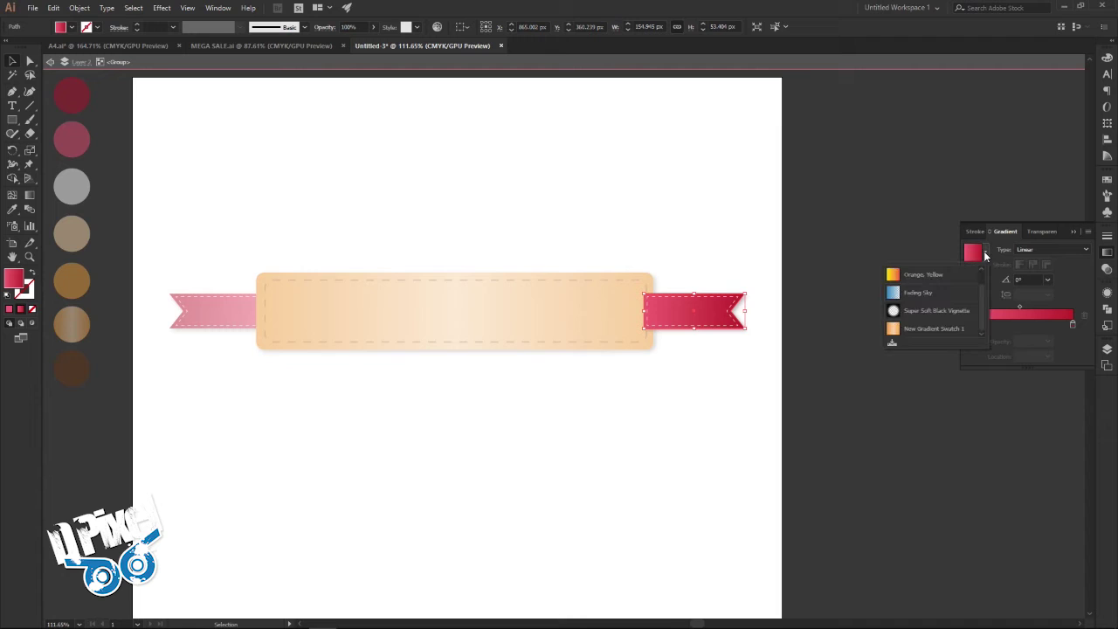
left_click(891, 345)
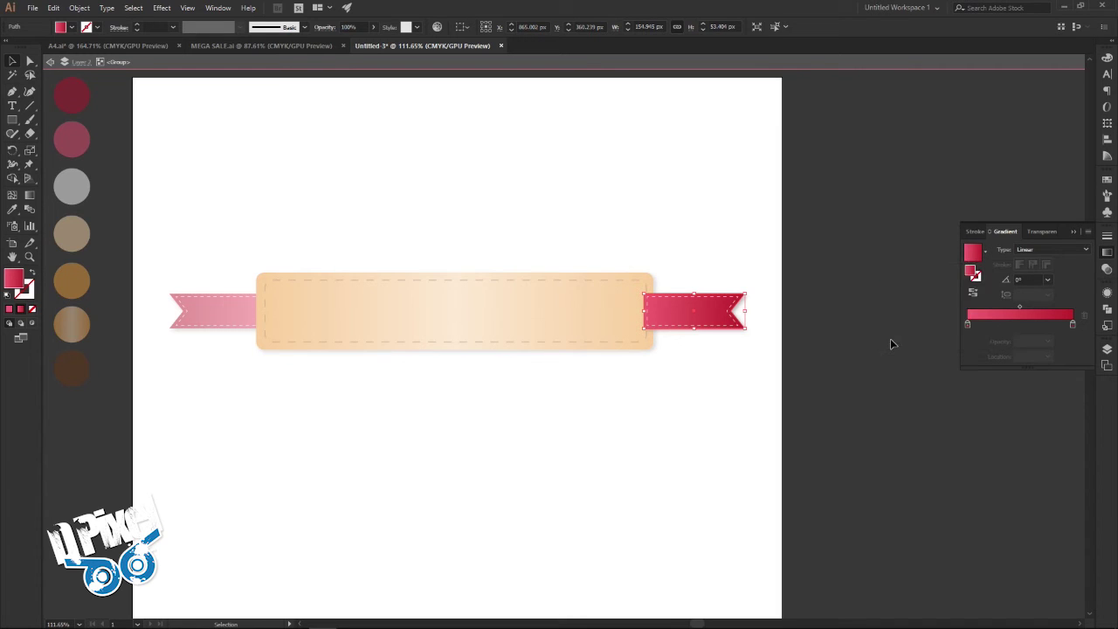
left_click(985, 255)
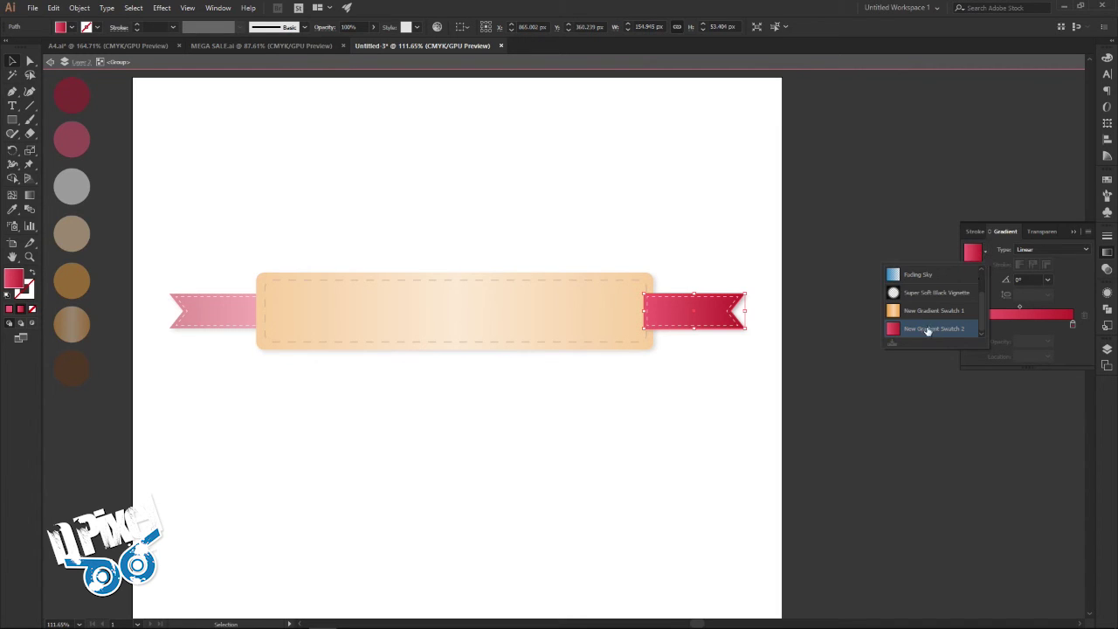
left_click(861, 273)
double_click(831, 266)
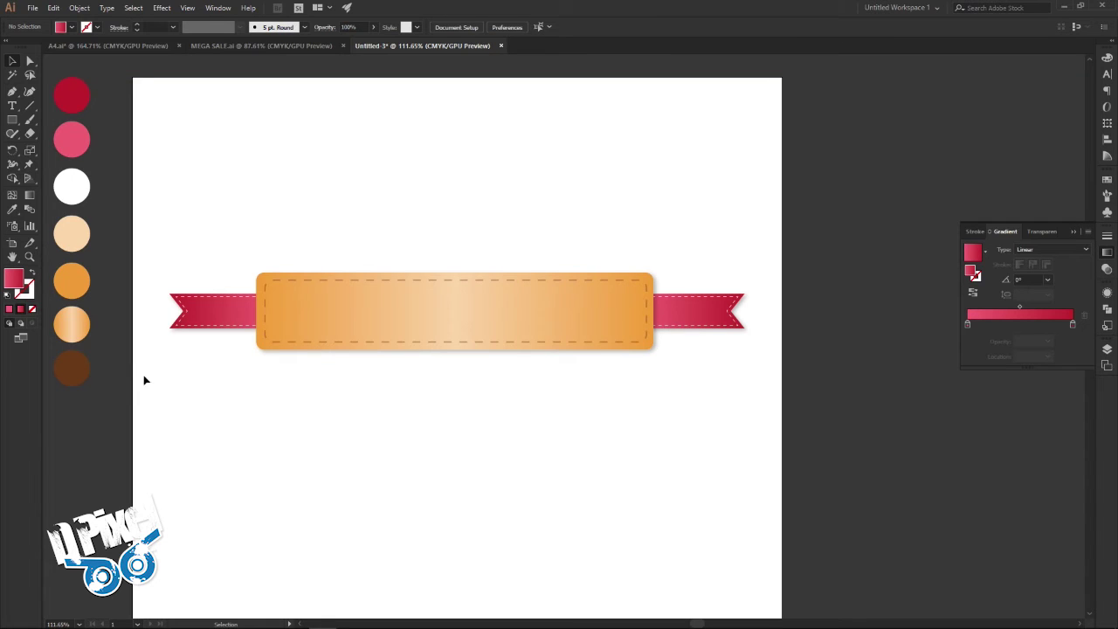
left_click(13, 120)
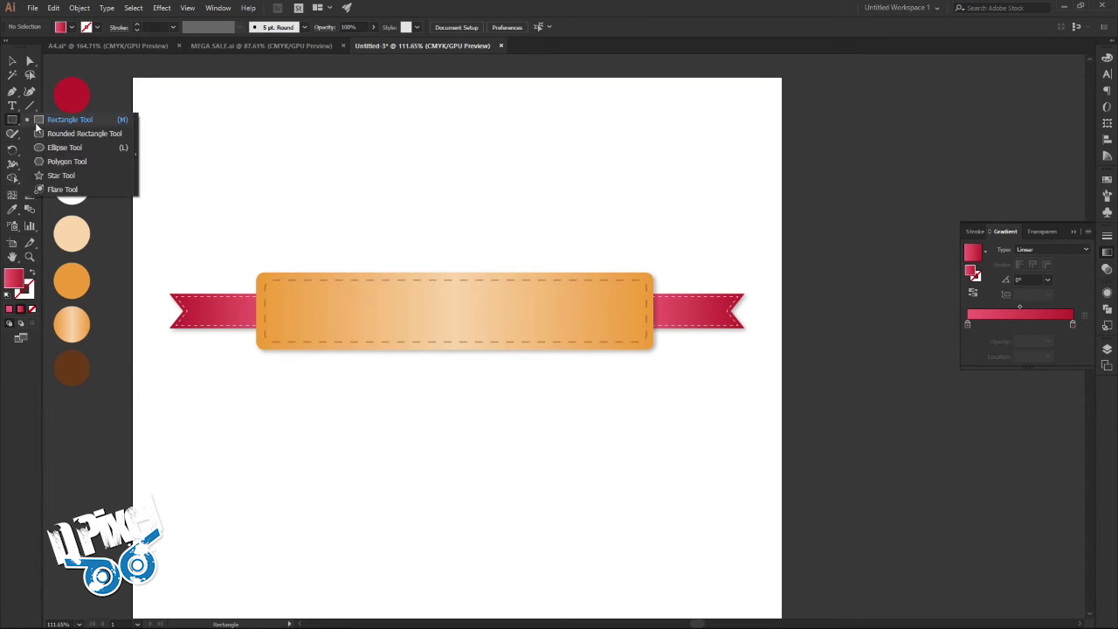
Step: Draw a rounded-rectangle gradient tab below the banner's centre, with a gradient stop at 50% location
left_click(48, 135)
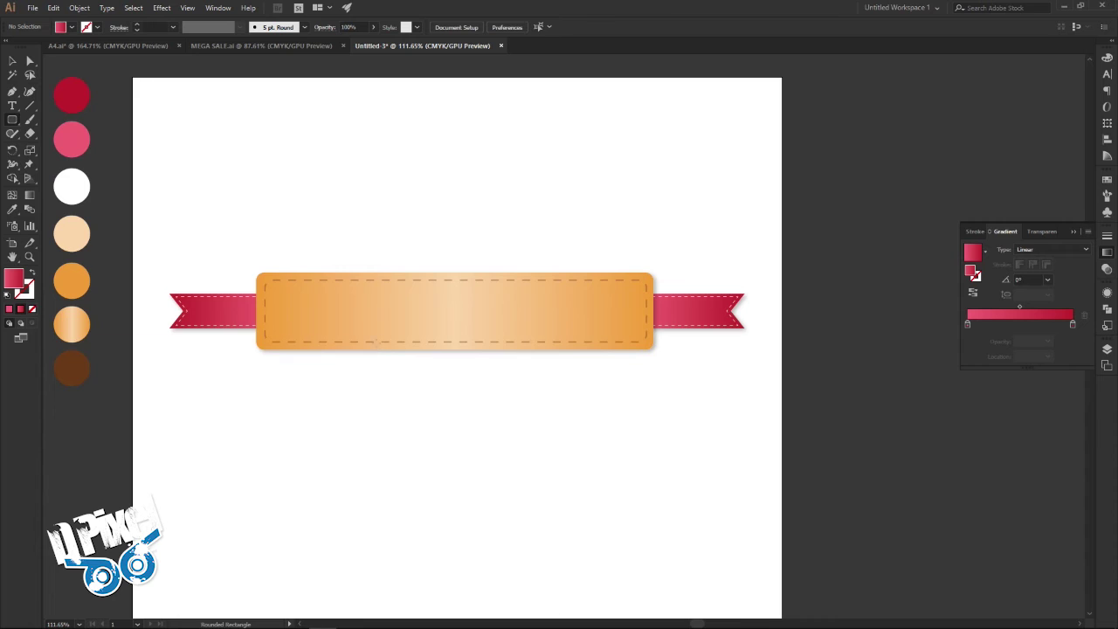
left_click_drag(376, 332, 532, 385)
key("v")
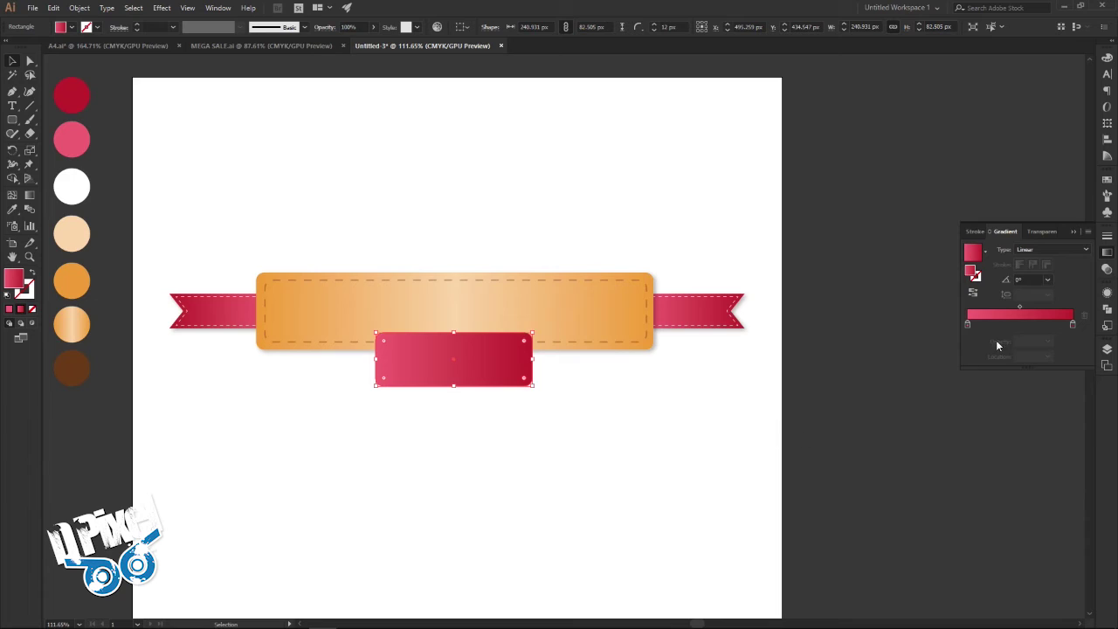
left_click(968, 324)
left_click(1035, 356)
type("50")
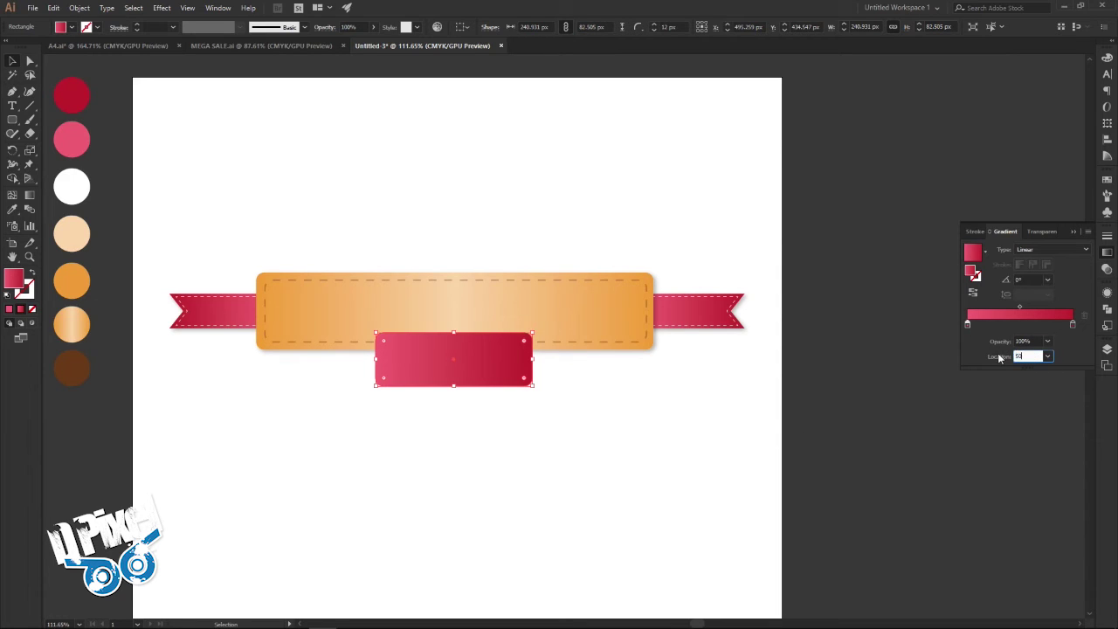
key("Return")
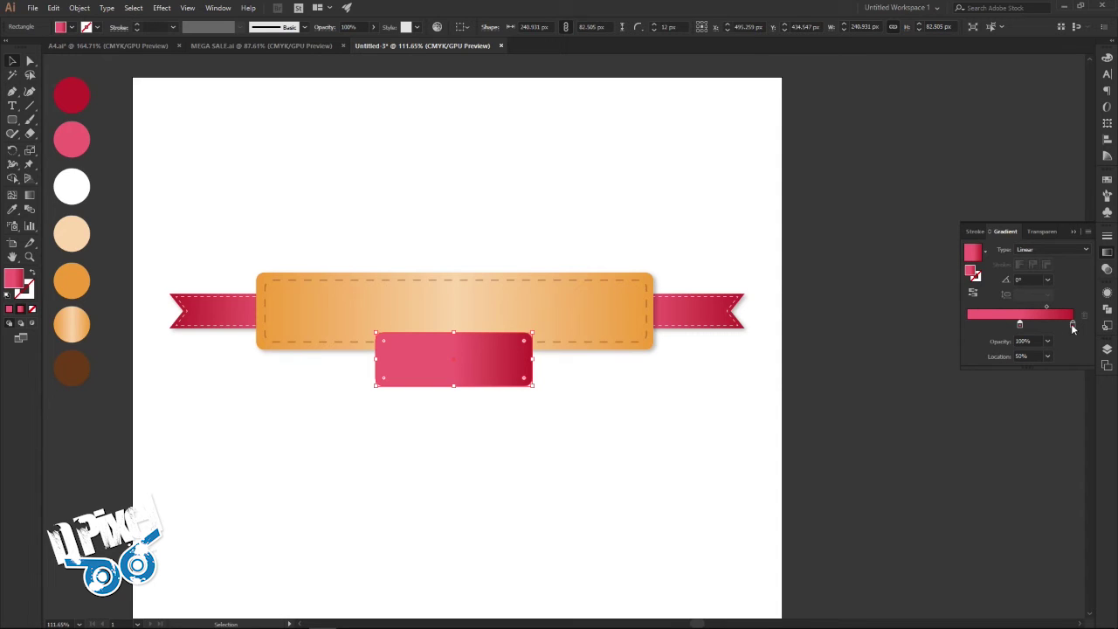
left_click_drag(1075, 328, 954, 325)
left_click(1070, 325)
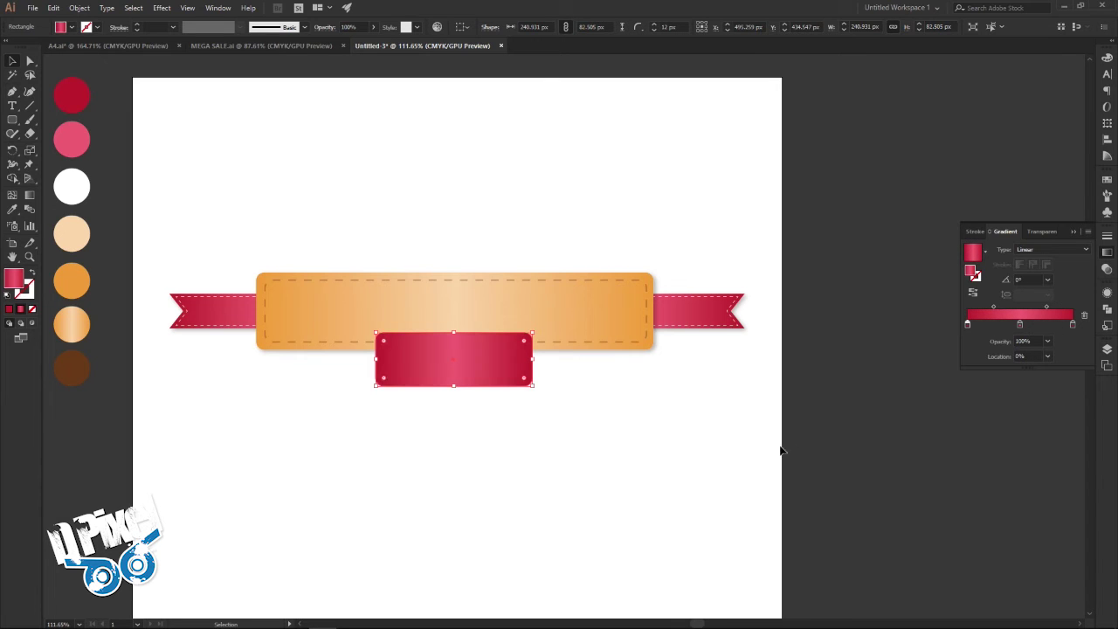
Step: Send the red tab behind the banner and lower it about 10 px
right_click(483, 376)
mouse_move(515, 555)
left_click(635, 595)
left_click_drag(496, 377, 495, 385)
left_click(629, 477)
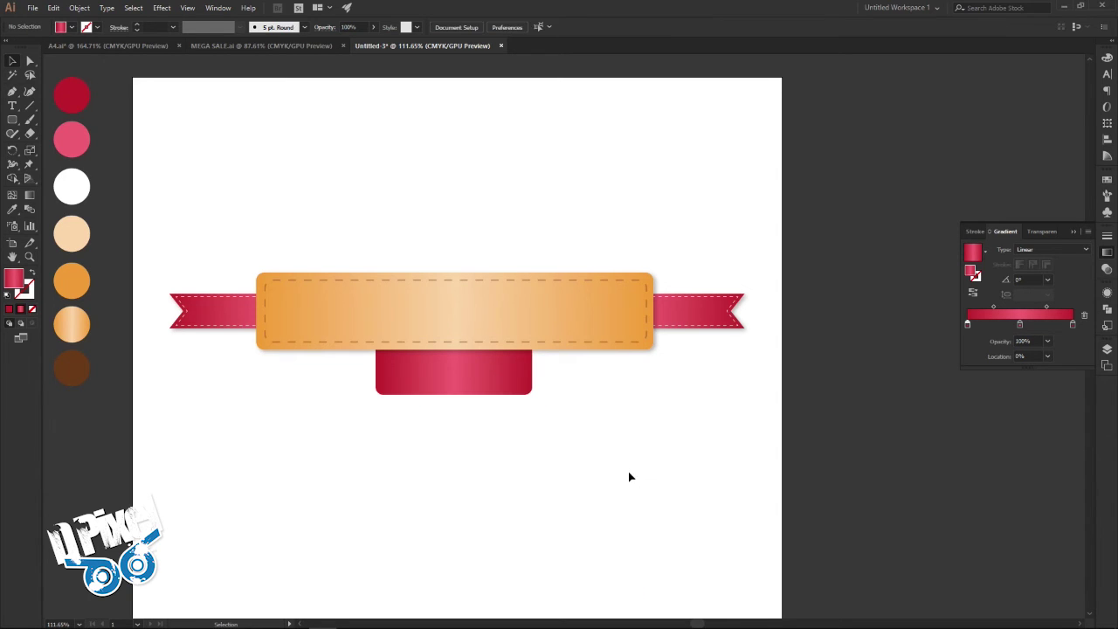
Step: Give the red tab a drop shadow, comparing against the MEGA SALE.ai reference
left_click(238, 44)
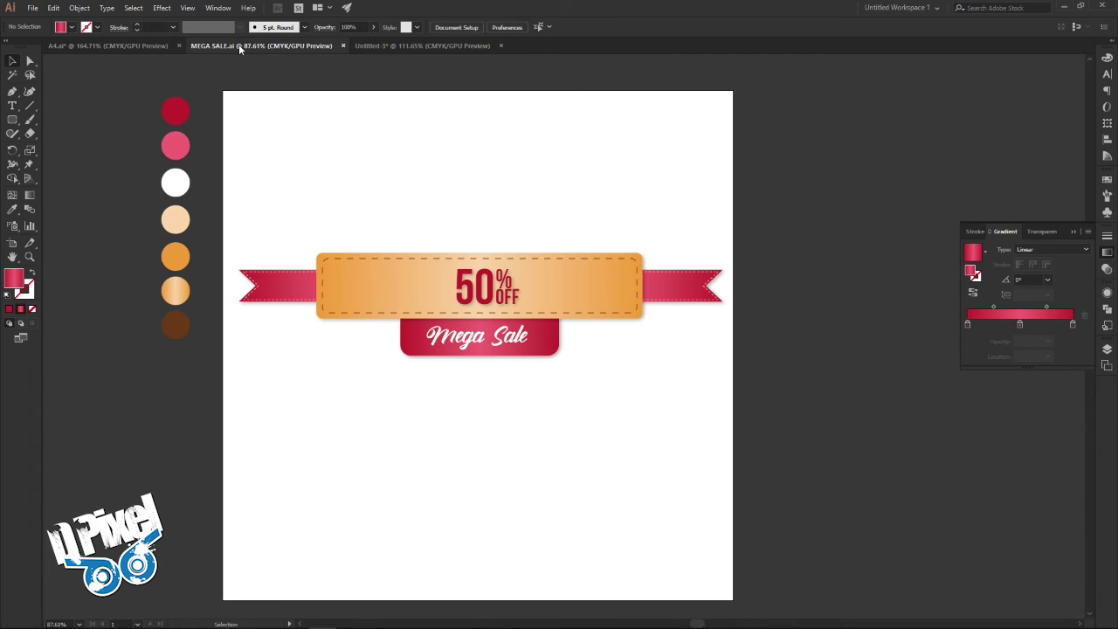
left_click(377, 45)
left_click(475, 361)
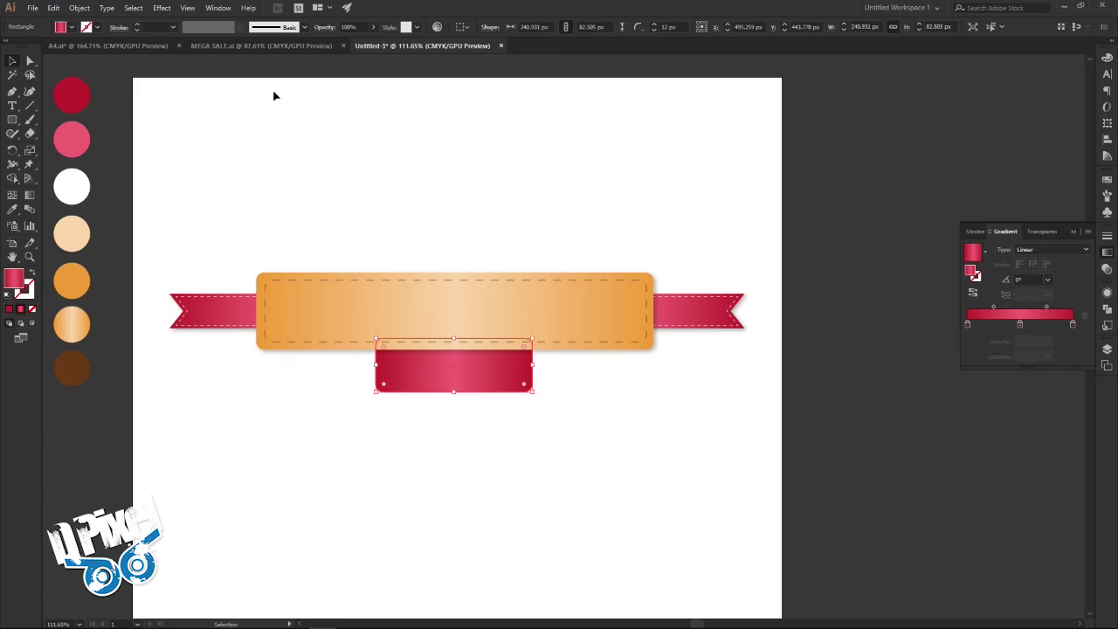
left_click(163, 7)
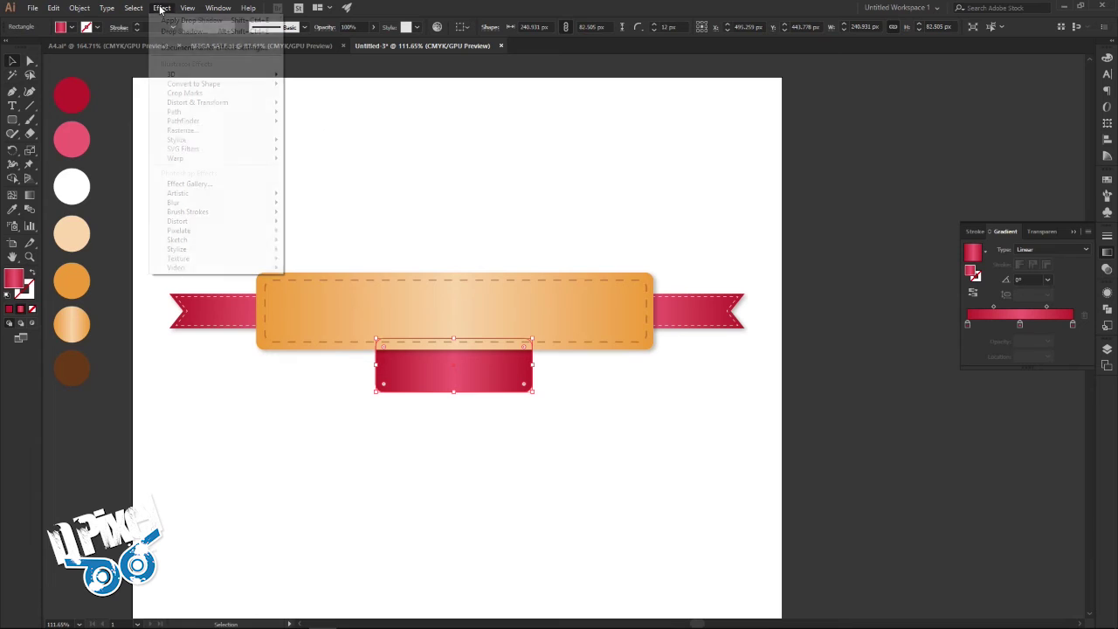
left_click(215, 20)
left_click(648, 441)
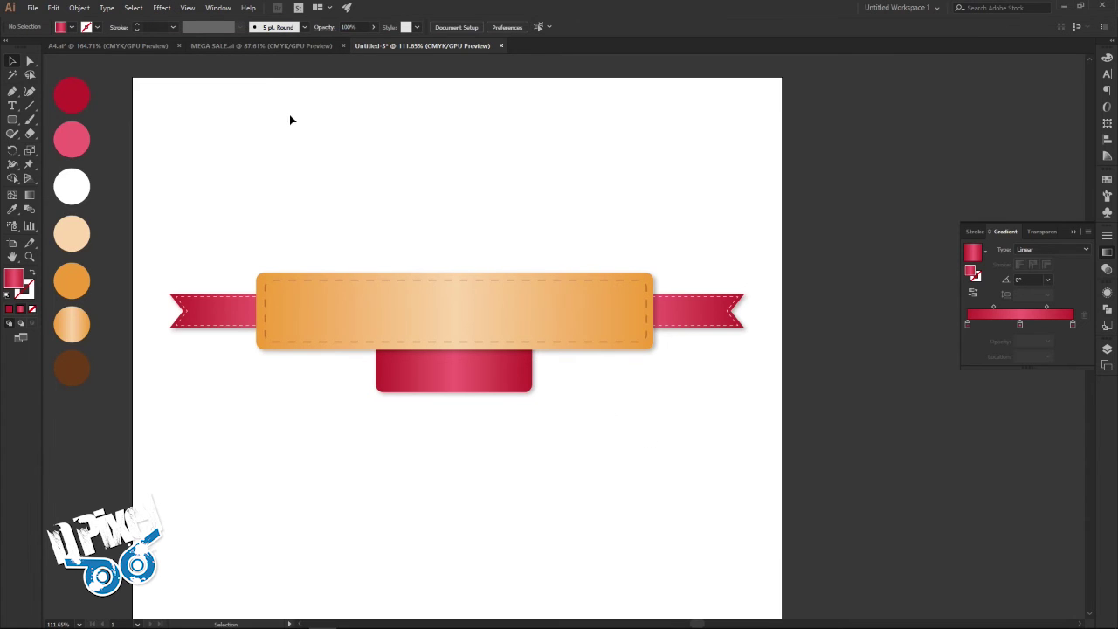
left_click(273, 47)
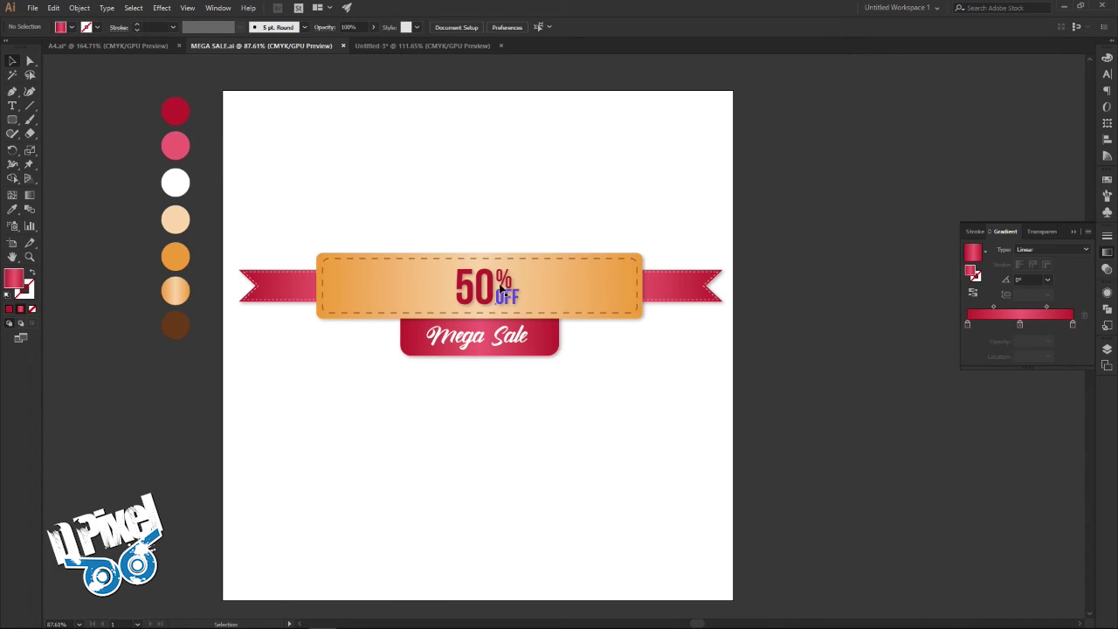
Step: Type '50' in Untitled-3, set it in Bebas Neue Bold, and scale it up large
left_click(389, 48)
key("t")
left_click(374, 176)
type("50")
key("Escape")
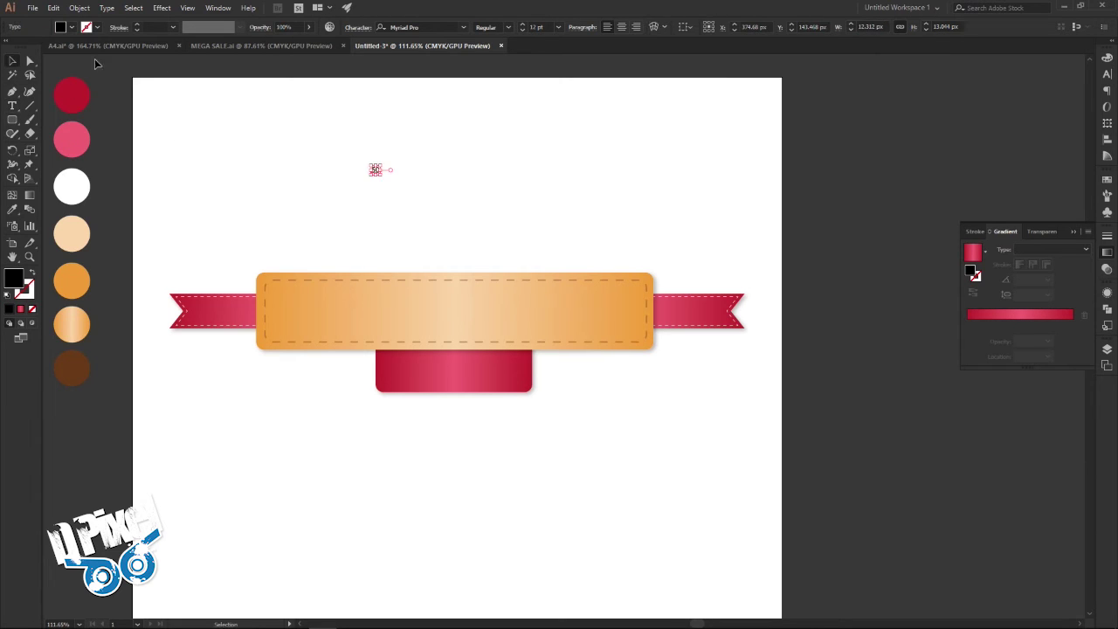
left_click(424, 26)
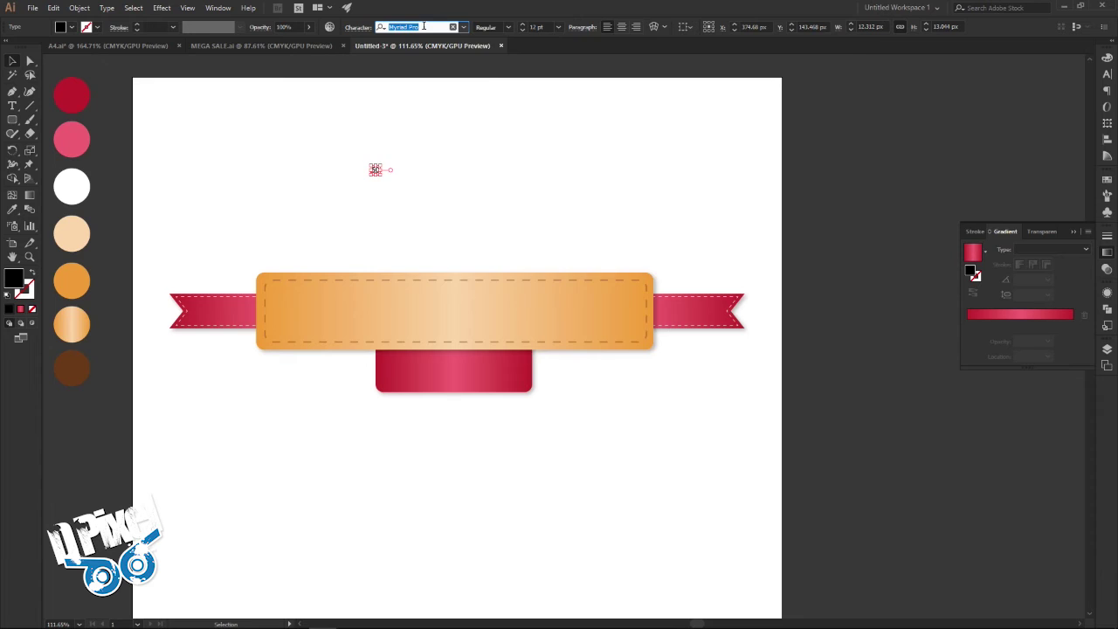
type("bebas")
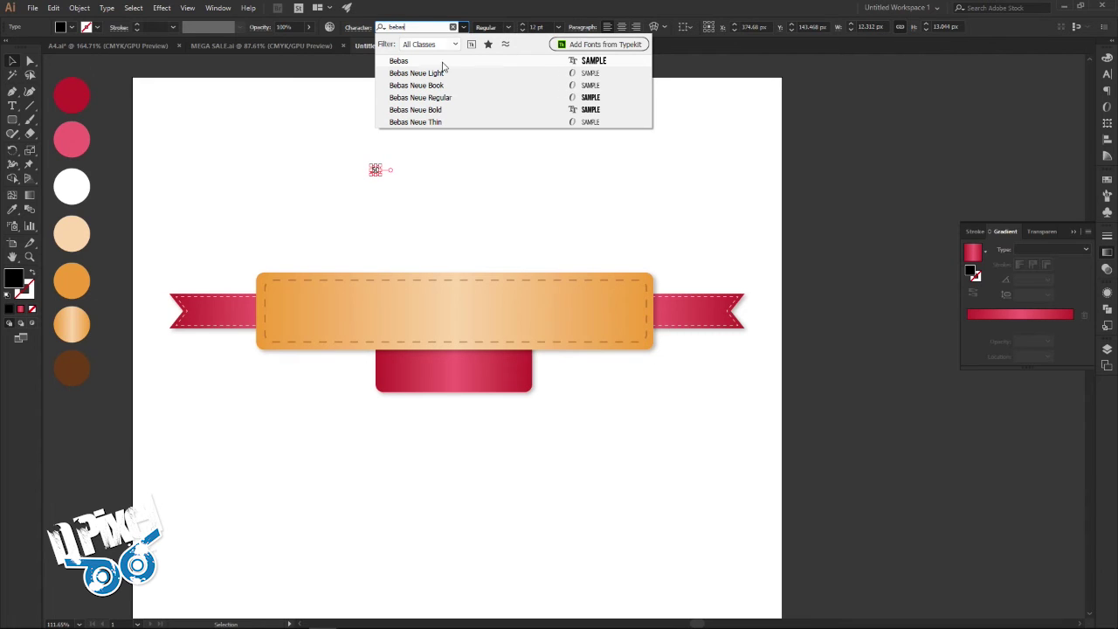
left_click(450, 110)
left_click_drag(382, 175, 453, 227)
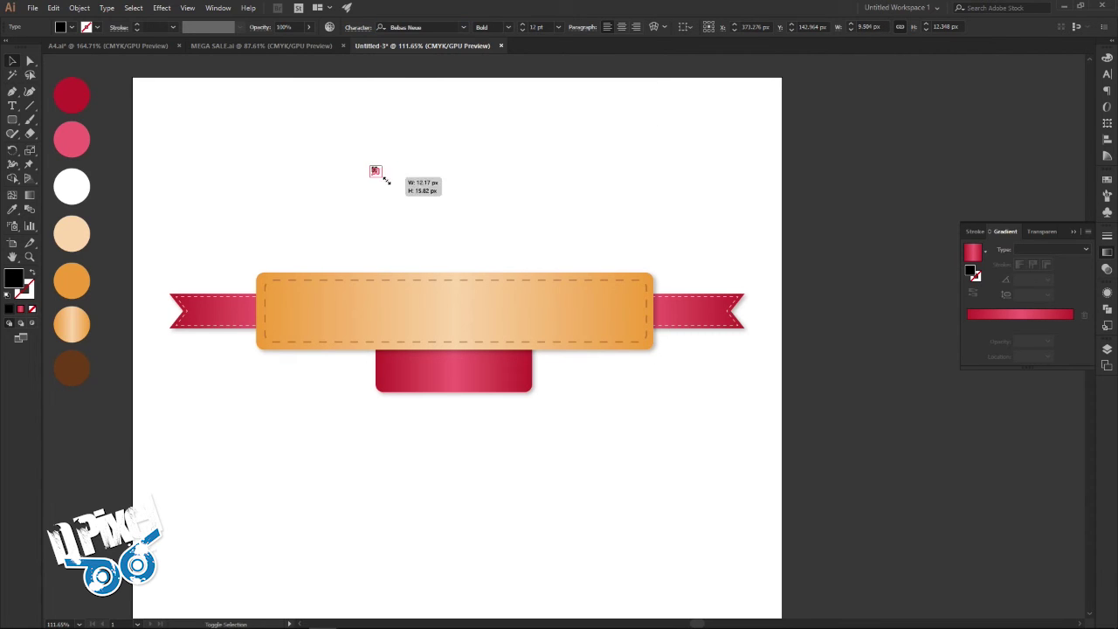
left_click_drag(453, 227, 457, 229)
Step: Colour the 50 crimson with the Eyedropper and centre it on the orange banner
left_click(12, 209)
left_click(68, 99)
key("v")
left_click_drag(413, 209, 470, 322)
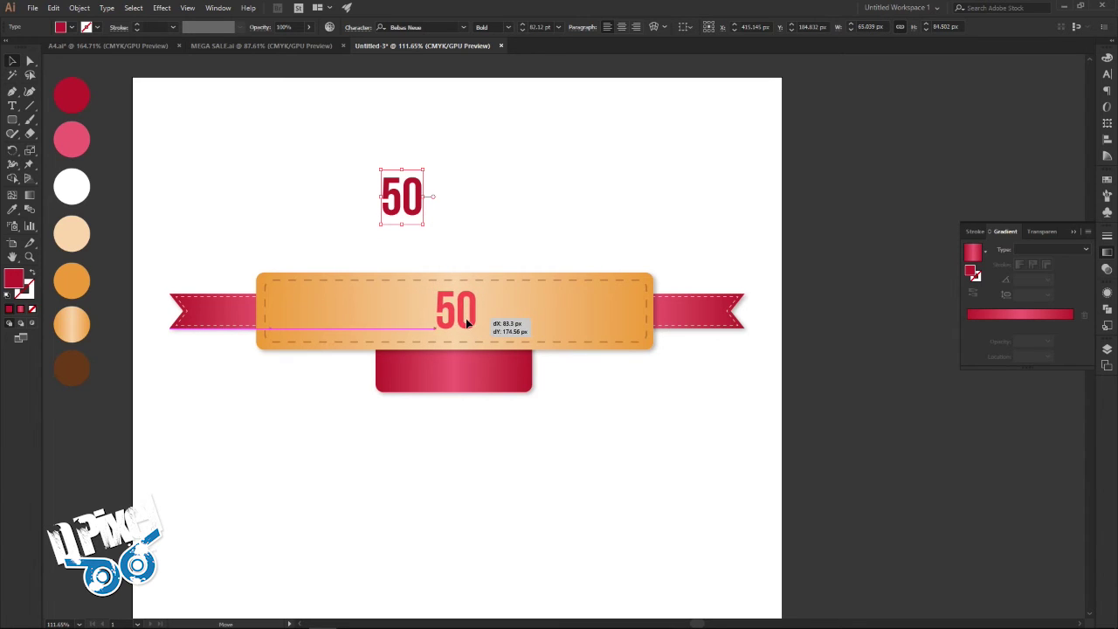
left_click_drag(470, 322, 461, 322)
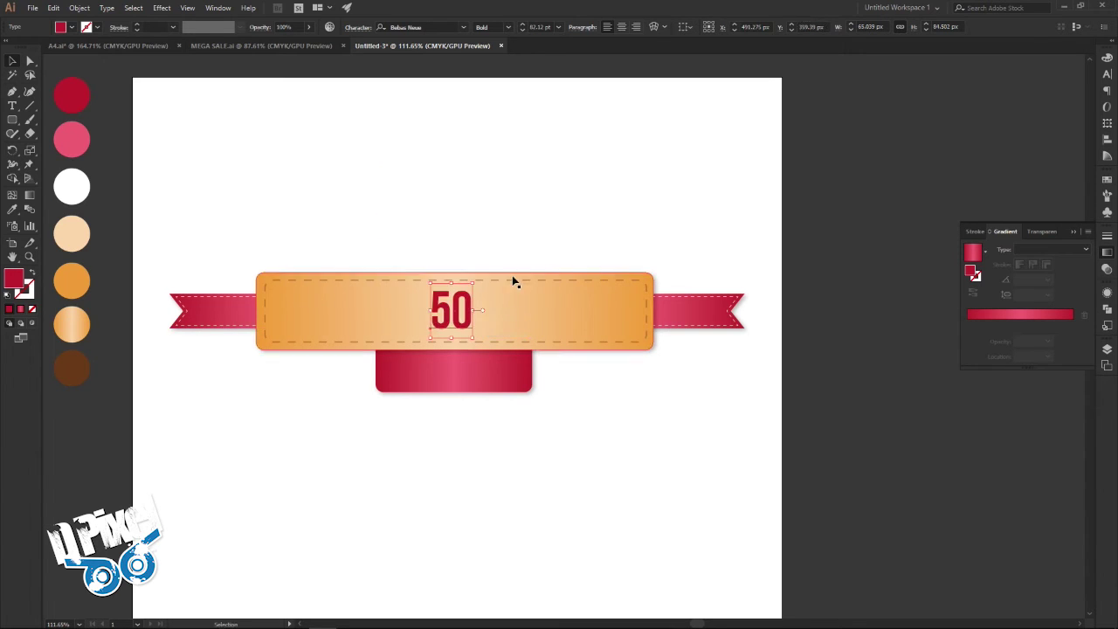
left_click(540, 221)
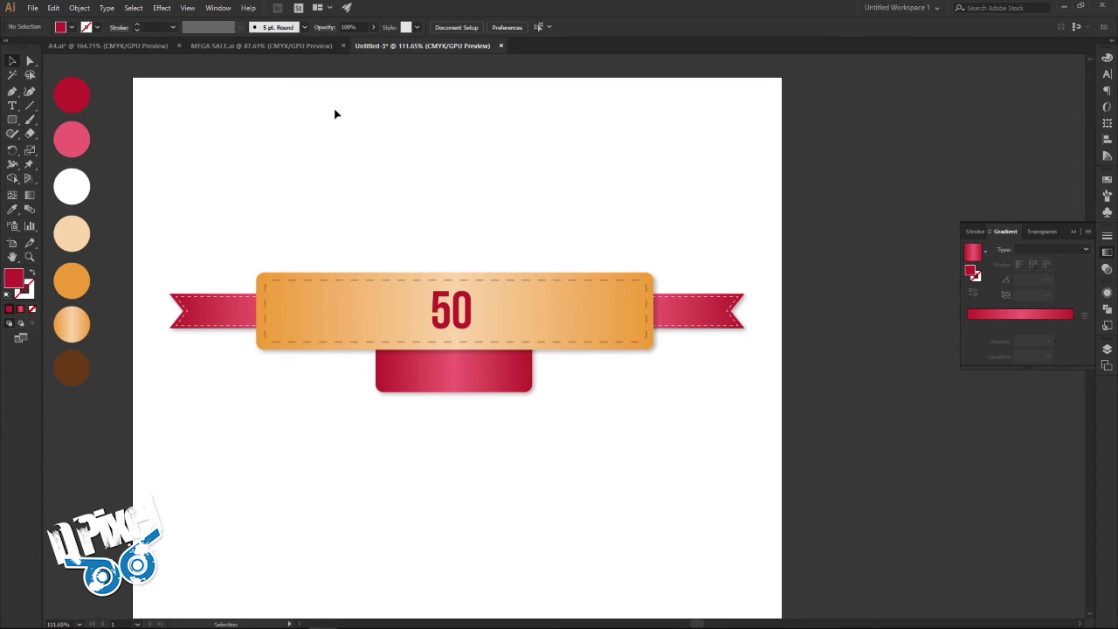
left_click(257, 46)
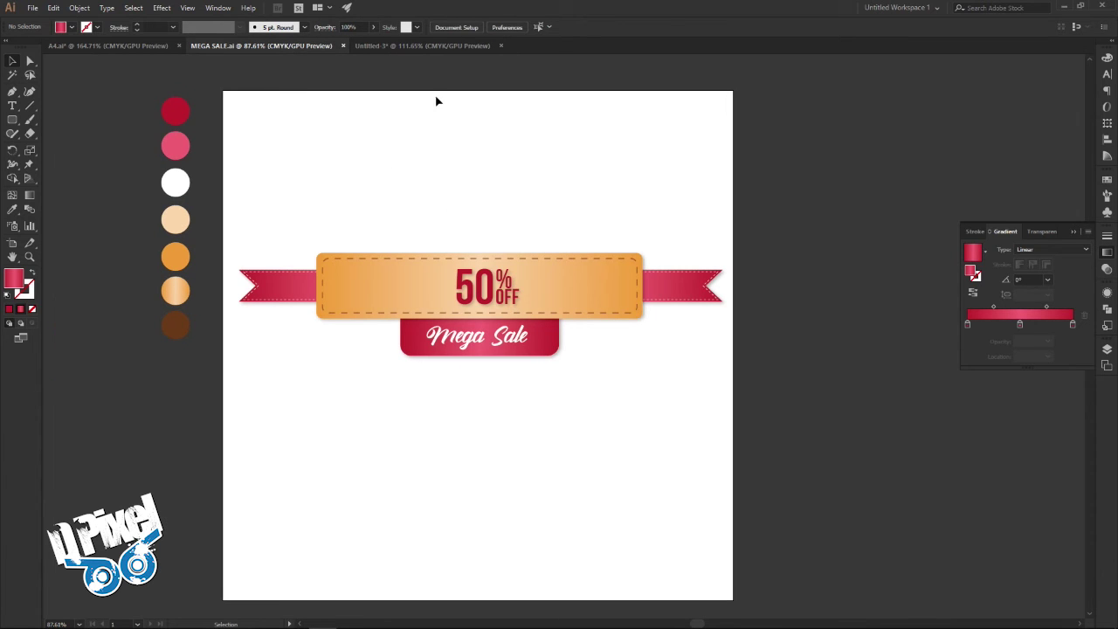
Step: Duplicate the 50 text and move the copy above the banner
left_click(417, 46)
left_click(451, 302)
left_click(54, 8)
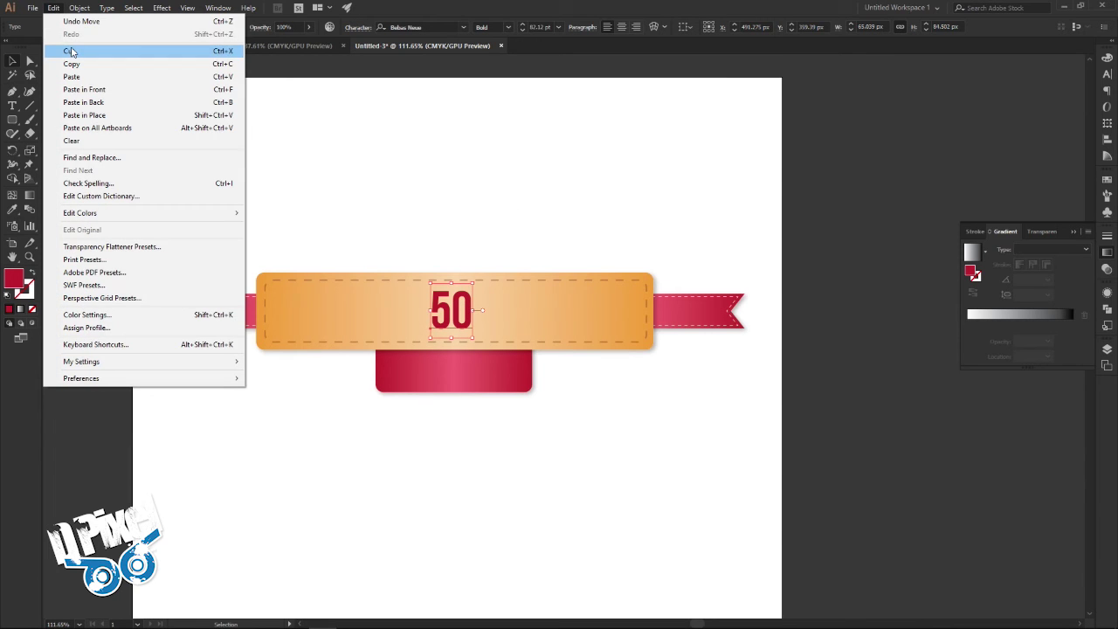
left_click(72, 64)
left_click(54, 8)
left_click(72, 76)
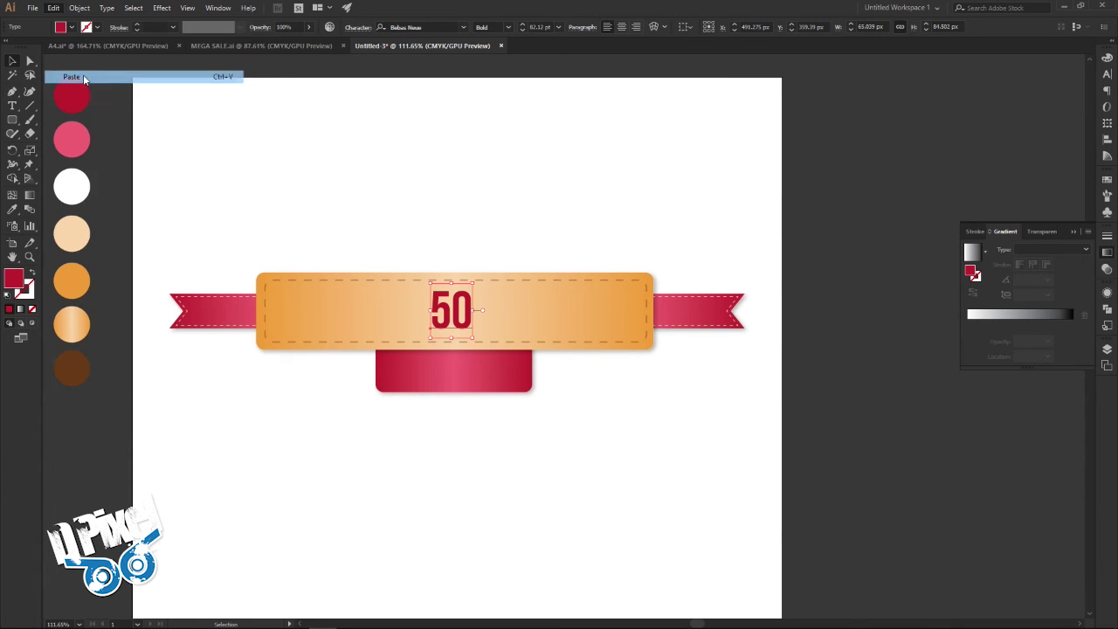
mouse_move(550, 338)
left_mouse_down()
mouse_move(501, 222)
mouse_move(435, 210)
left_mouse_up()
Step: Retype the duplicate as %, shrink it to about half size, and place it beside the 50
key("t")
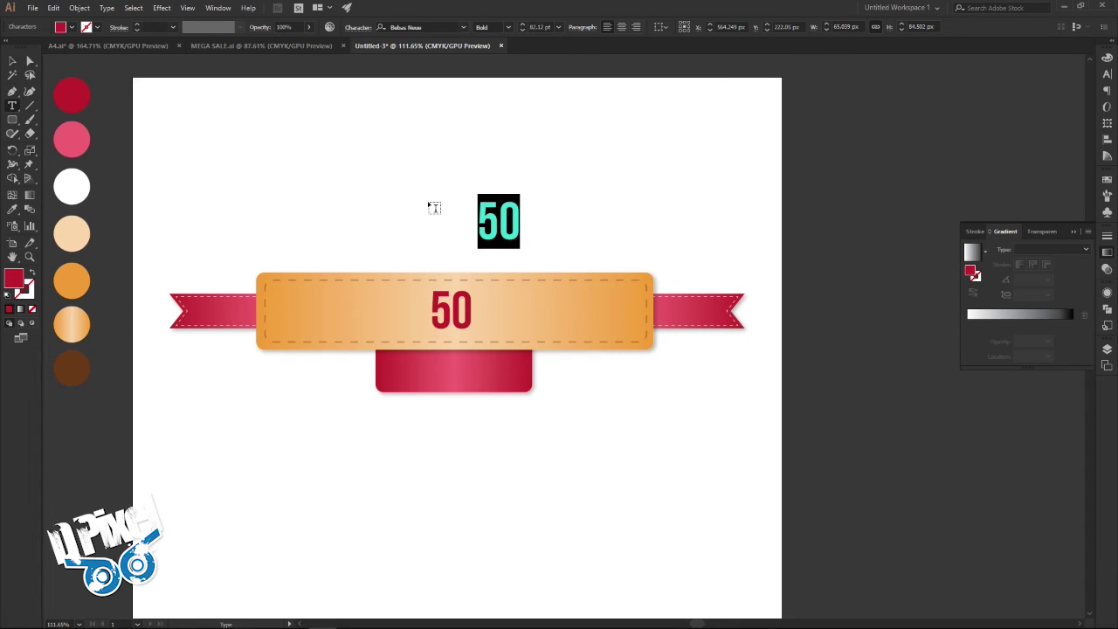
type("%")
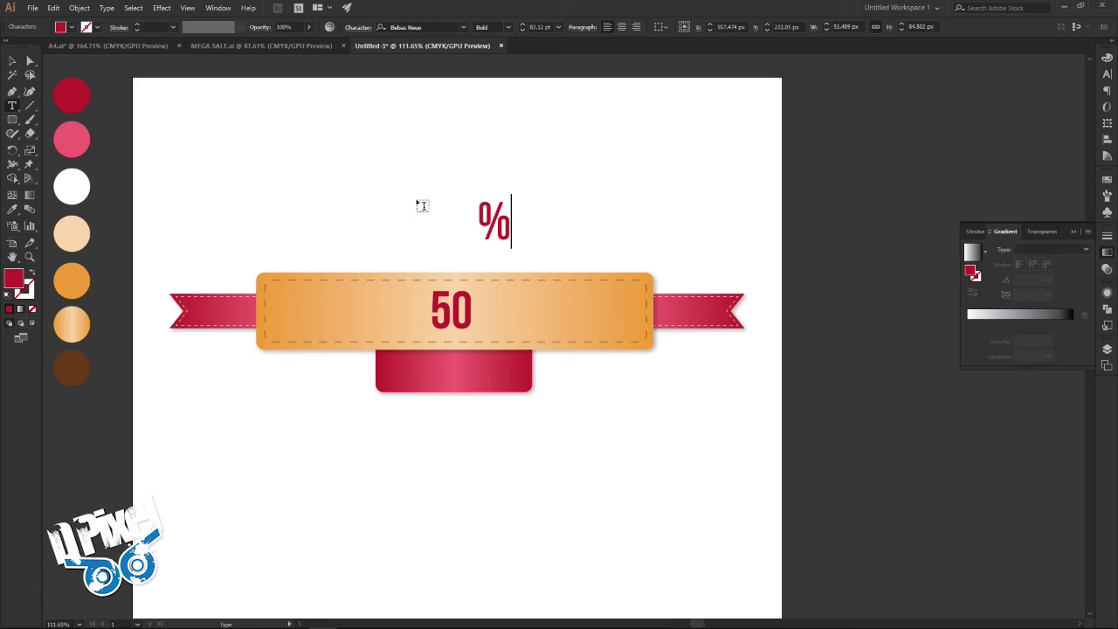
left_click(12, 60)
left_click_drag(511, 193, 492, 229)
left_click(522, 255)
scroll(521, 255, "up", 2)
scroll(542, 236, "up", 2)
scroll(546, 309, "up", 1)
left_click_drag(524, 179, 518, 316)
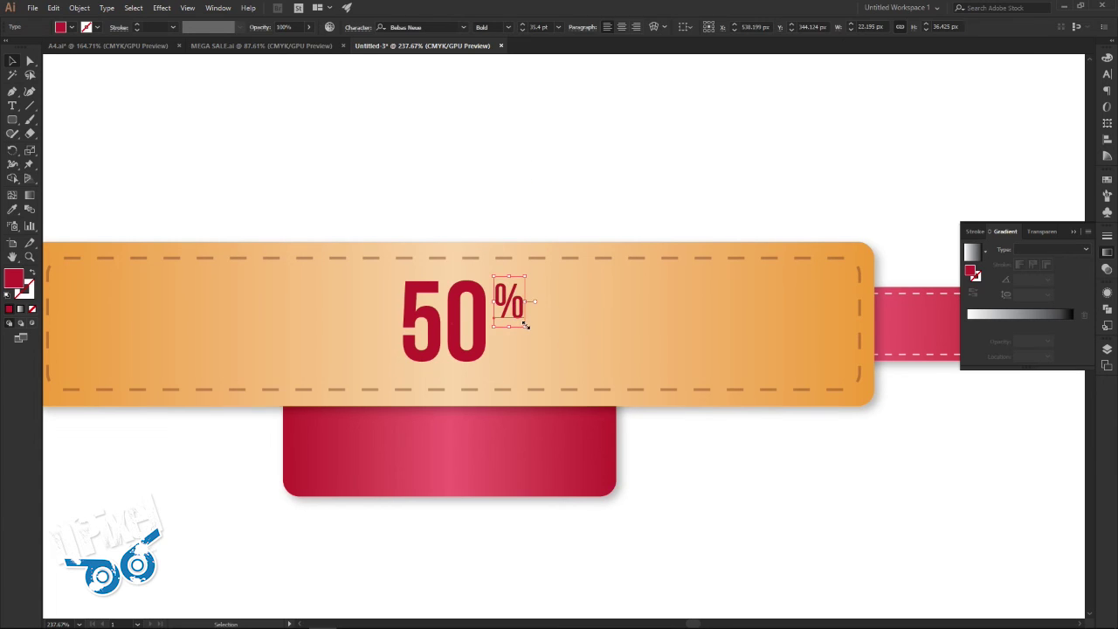
left_click_drag(518, 316, 519, 320)
left_click(505, 193)
left_click(510, 306)
Step: Duplicate the %, retype it as OFF, and move it beneath the %
left_click(54, 10)
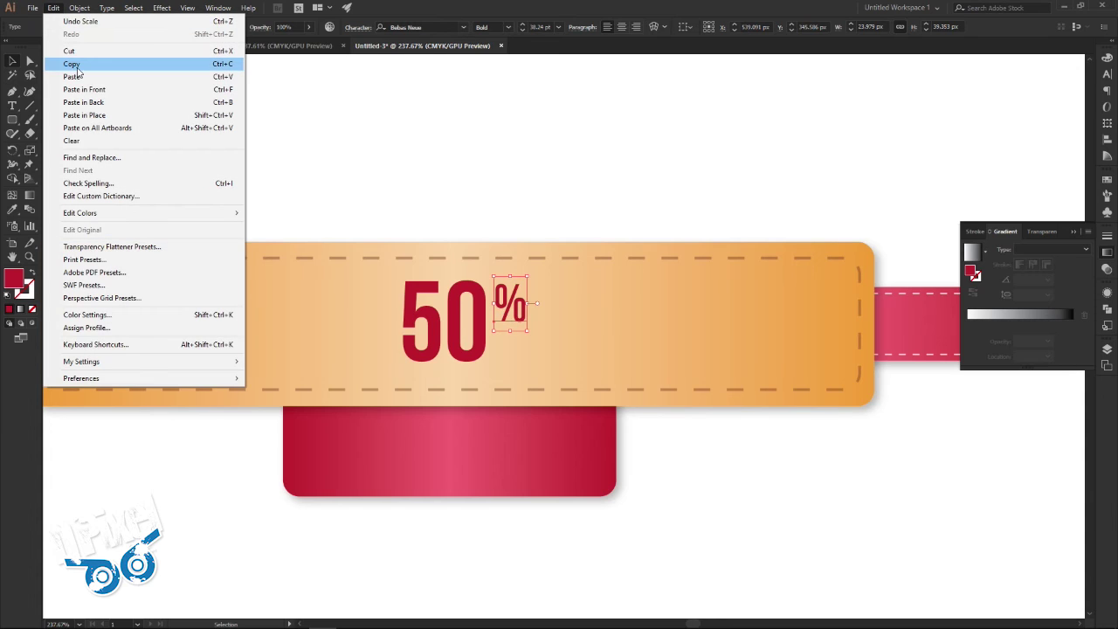
left_click(77, 66)
left_click(53, 8)
left_click(71, 77)
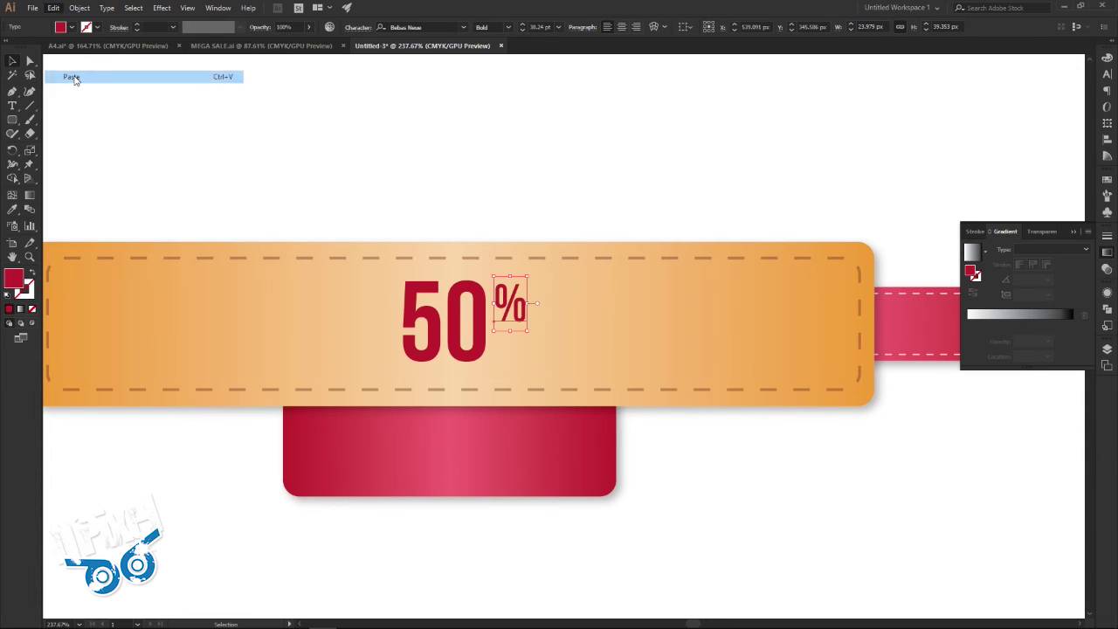
double_click(549, 341)
left_click_drag(564, 341, 515, 340)
type("0FF")
left_click(12, 61)
left_click_drag(563, 351, 516, 355)
Step: Enlarge the % and 50 slightly, then select 50, % and OFF together
left_click(516, 305)
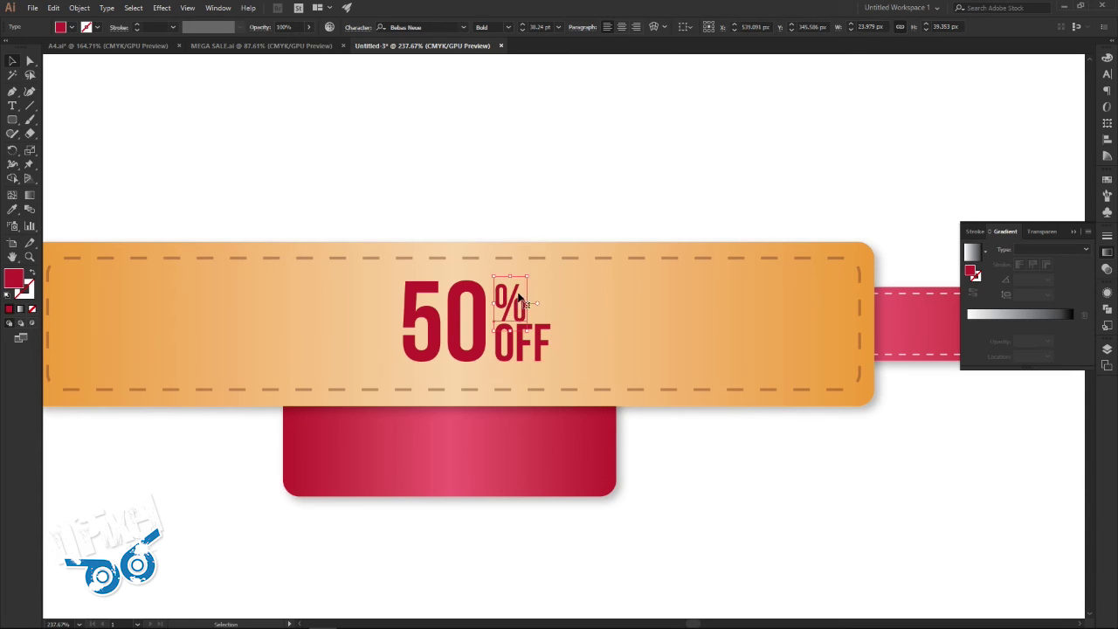
left_click_drag(526, 276, 533, 264)
left_click(474, 365)
left_click_drag(399, 260, 393, 258)
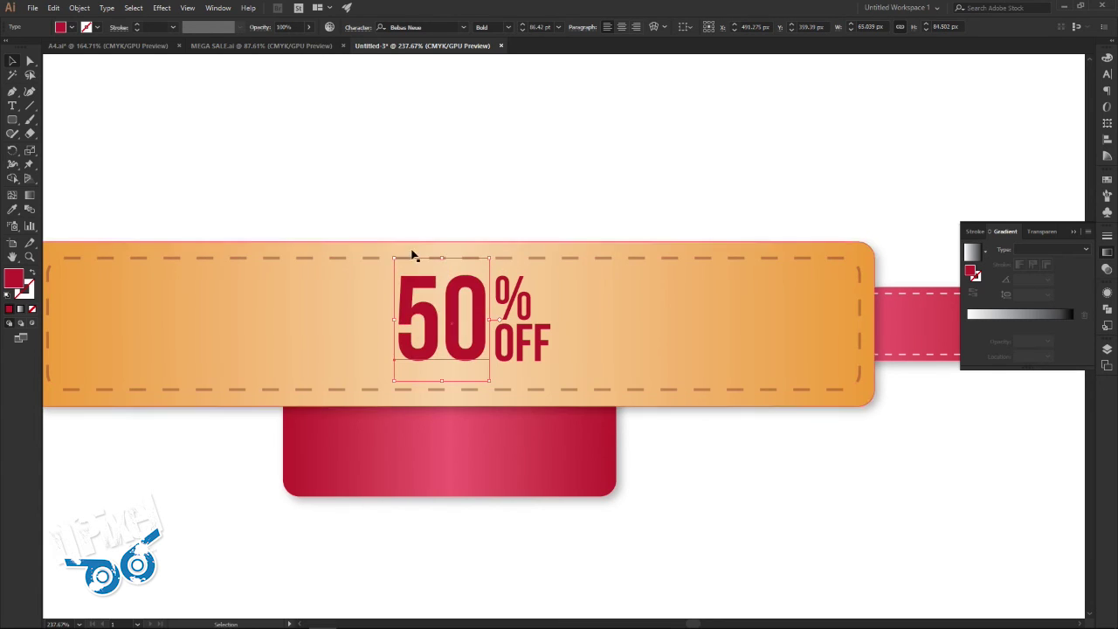
left_click(516, 314, "shift")
left_click(518, 348, "shift")
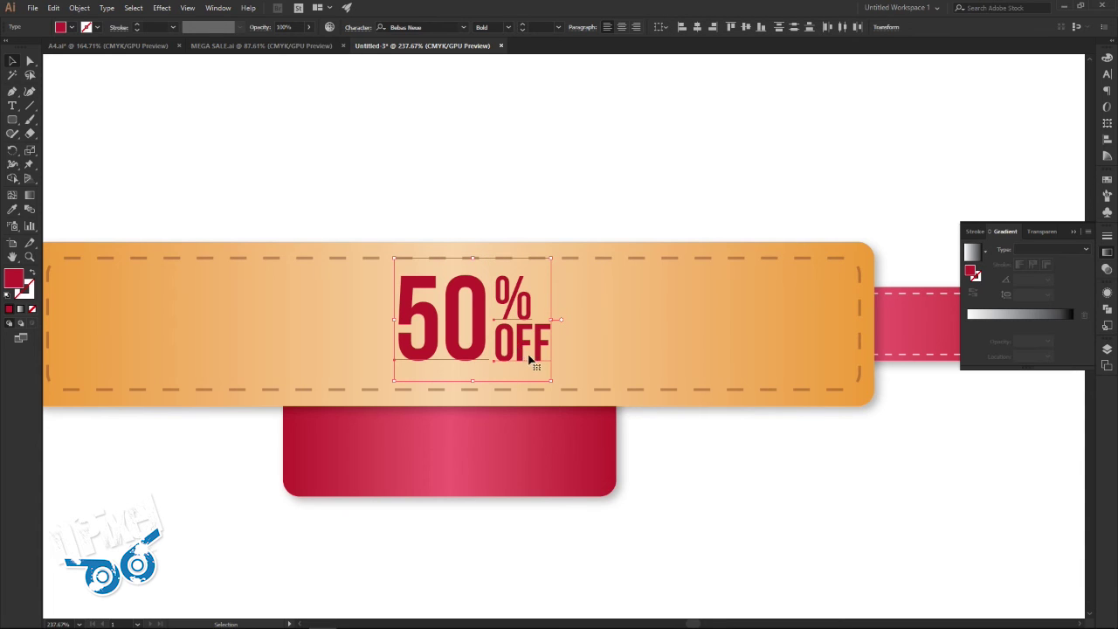
key("z")
left_click_drag(507, 349, 327, 263)
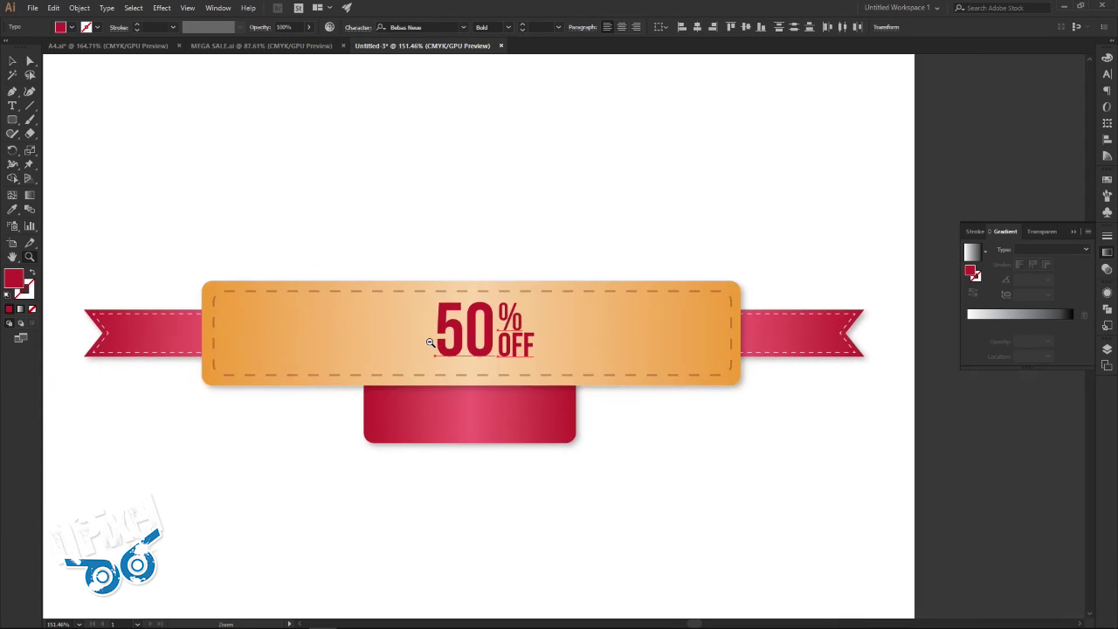
Step: Centre the 50% OFF text on the orange banner with small moves and arrow nudges
left_click(14, 61)
left_click_drag(504, 346, 479, 352)
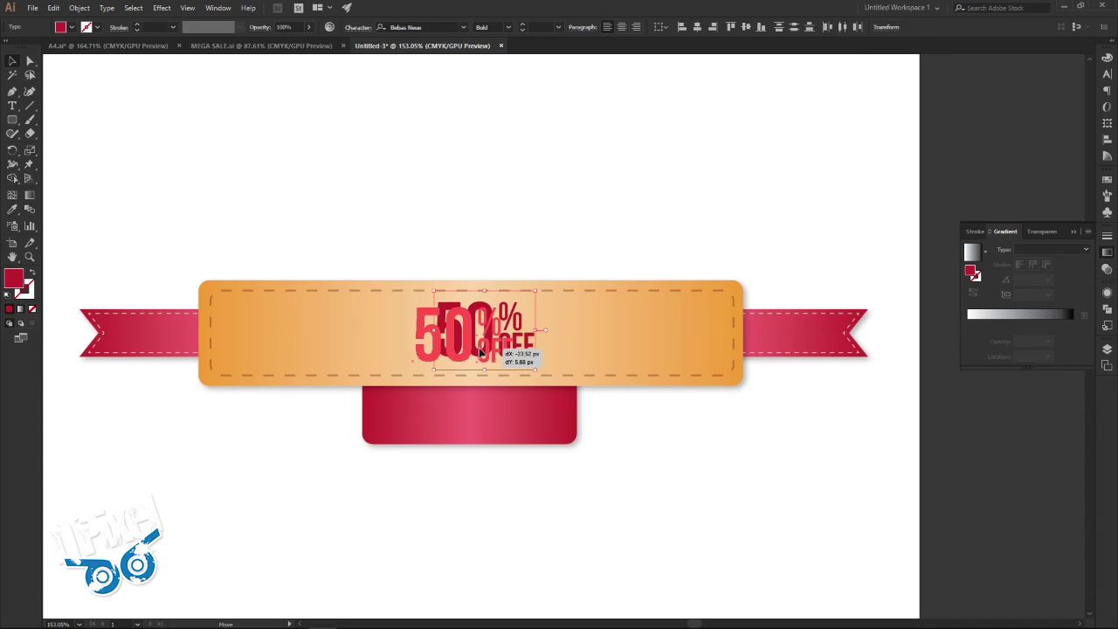
left_click_drag(480, 352, 478, 353)
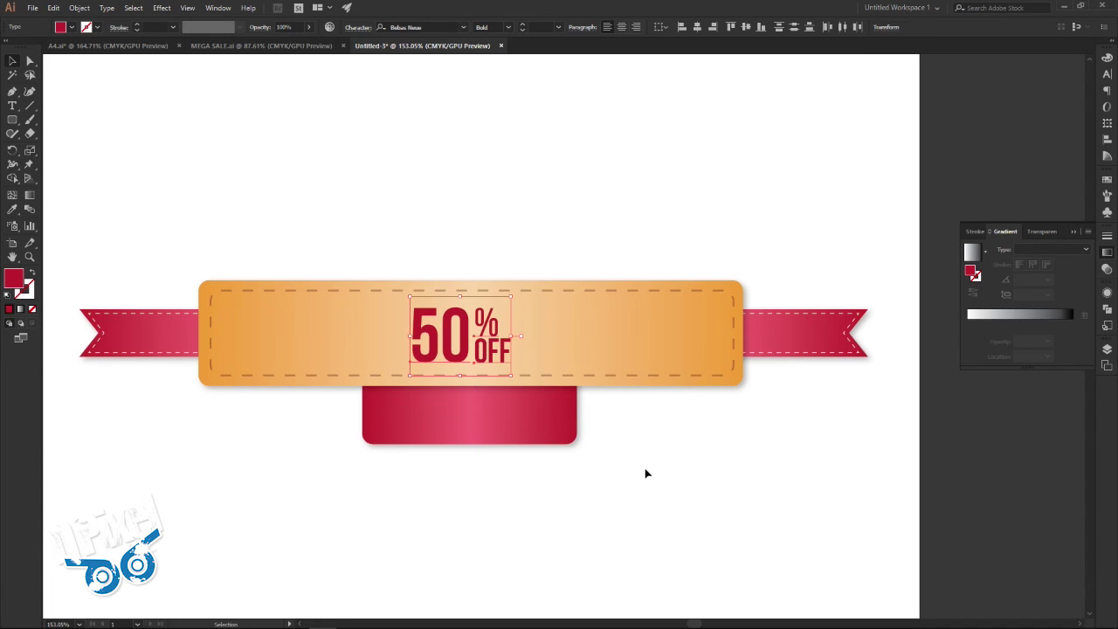
key("Right")
key("Right")
key("Right")
key("Right")
key("Right")
key("Left")
key("Left")
key("Left")
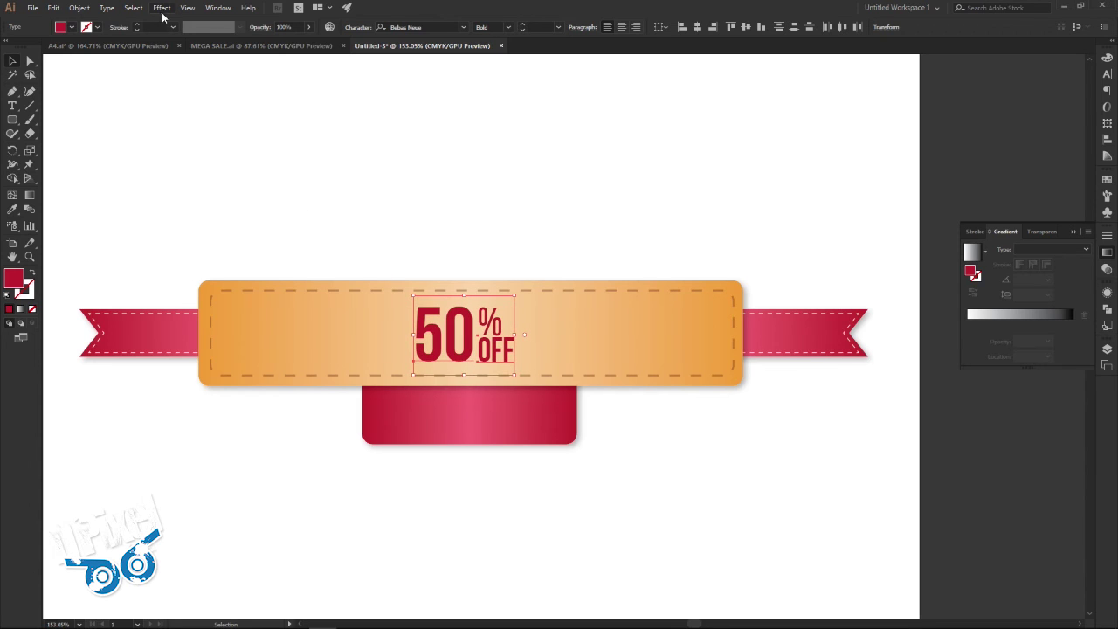
Step: Apply a drop shadow to the 50% OFF text and view the MEGA SALE.ai reference
left_click(162, 16)
left_click(183, 19)
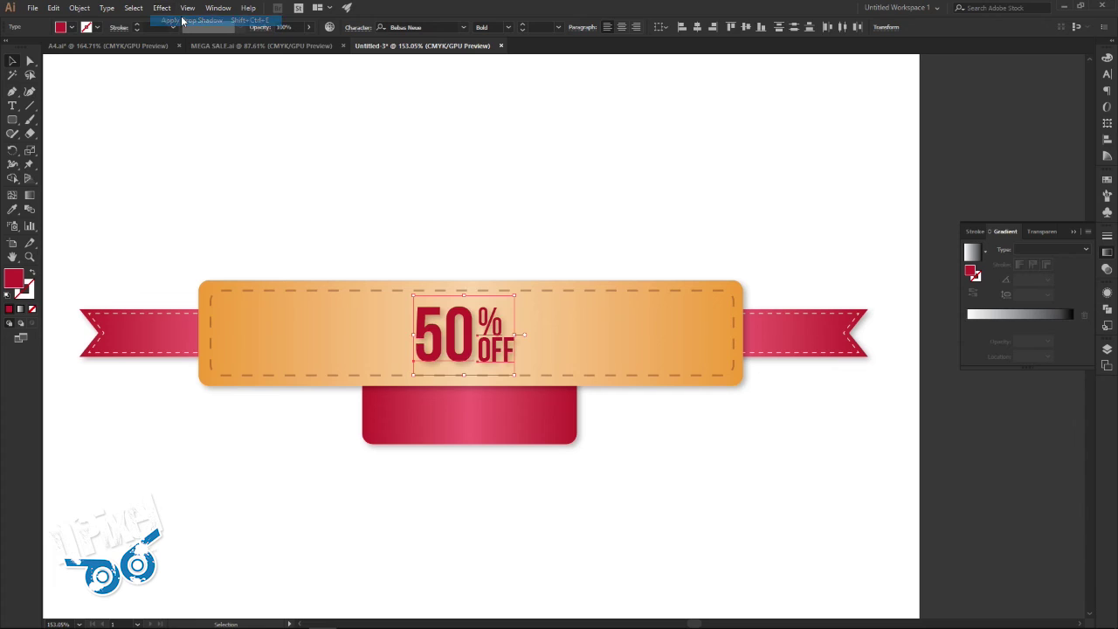
left_click(462, 182)
left_click(252, 47)
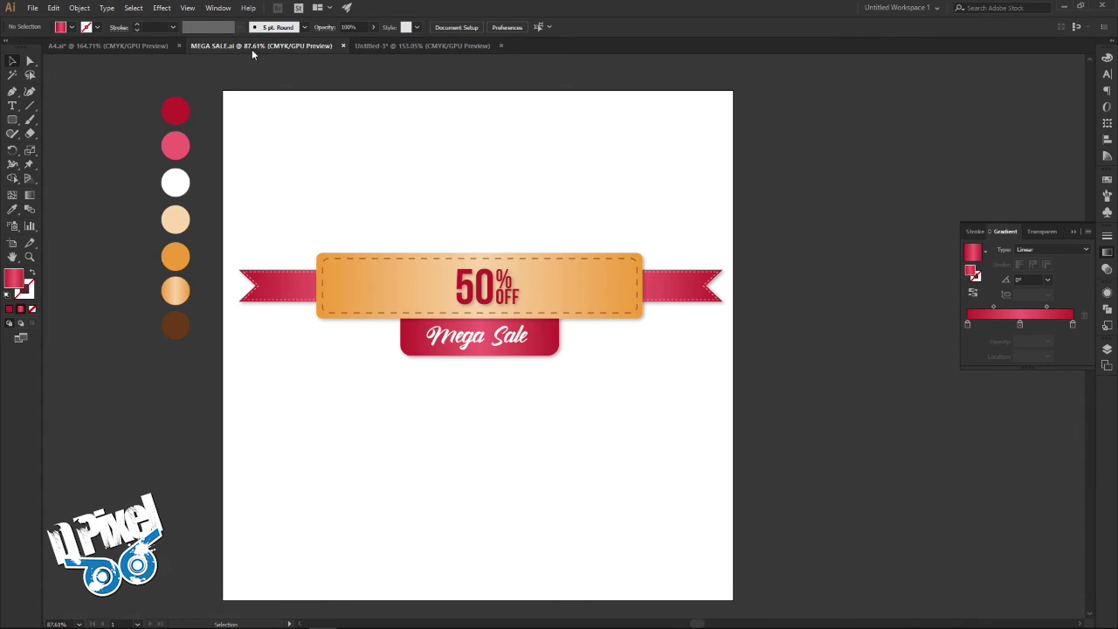
Step: In Untitled-3, nudge the 50% OFF text two steps right and check the banner pieces
left_click(369, 47)
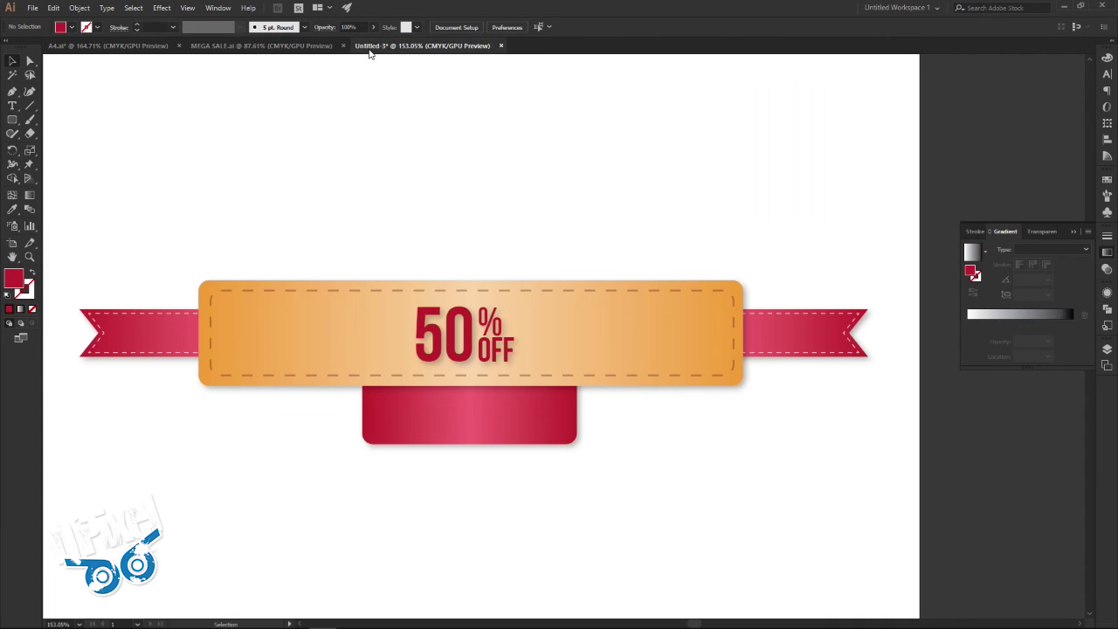
left_click(443, 298)
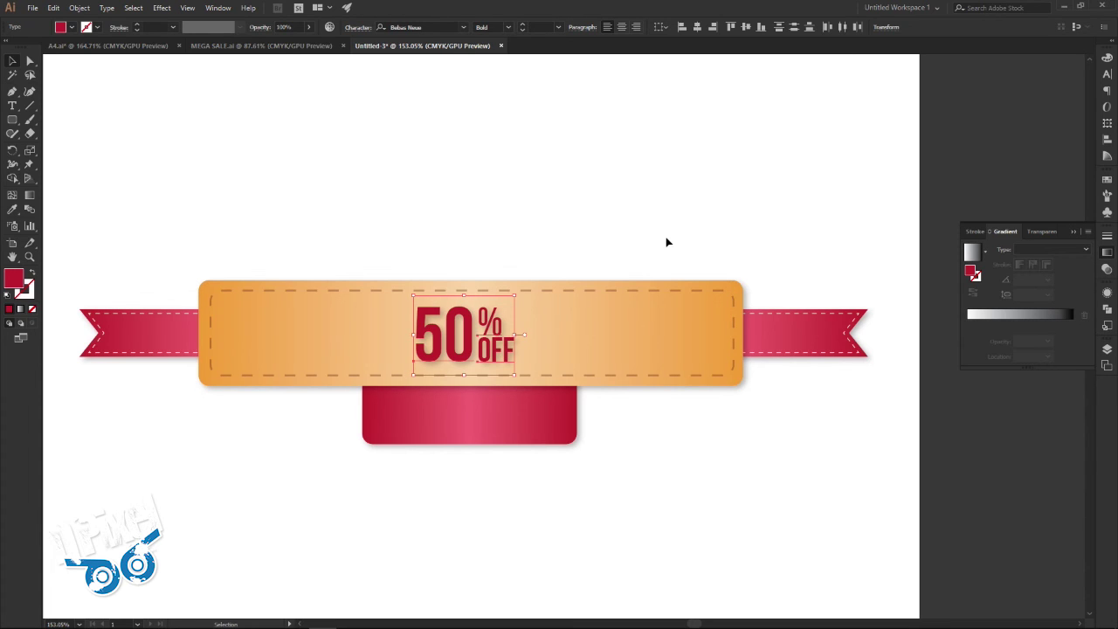
key("Right")
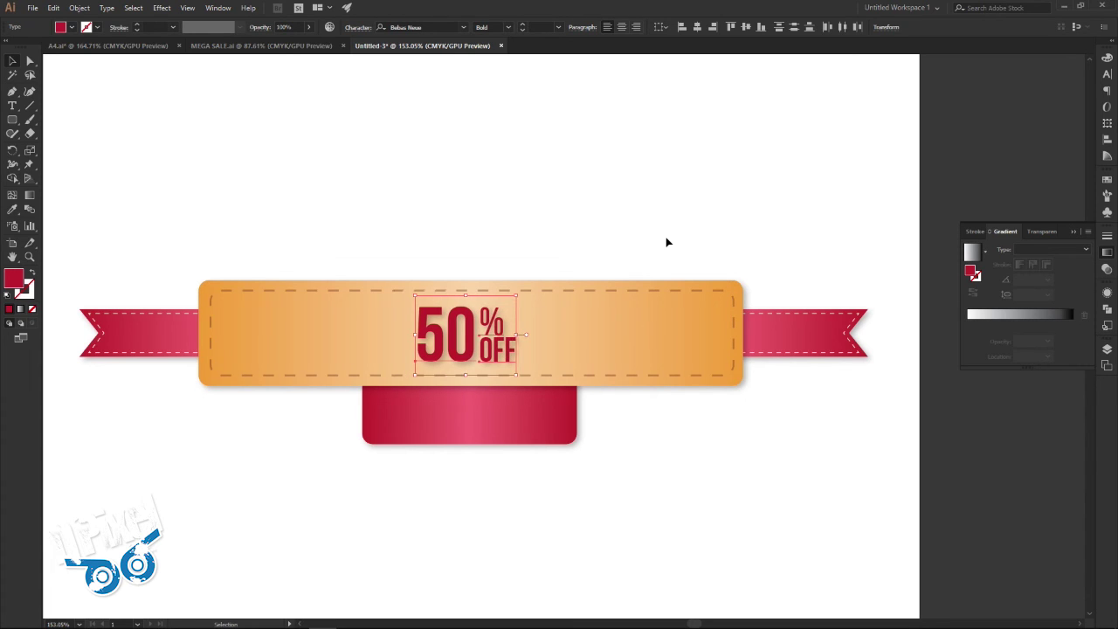
key("Right")
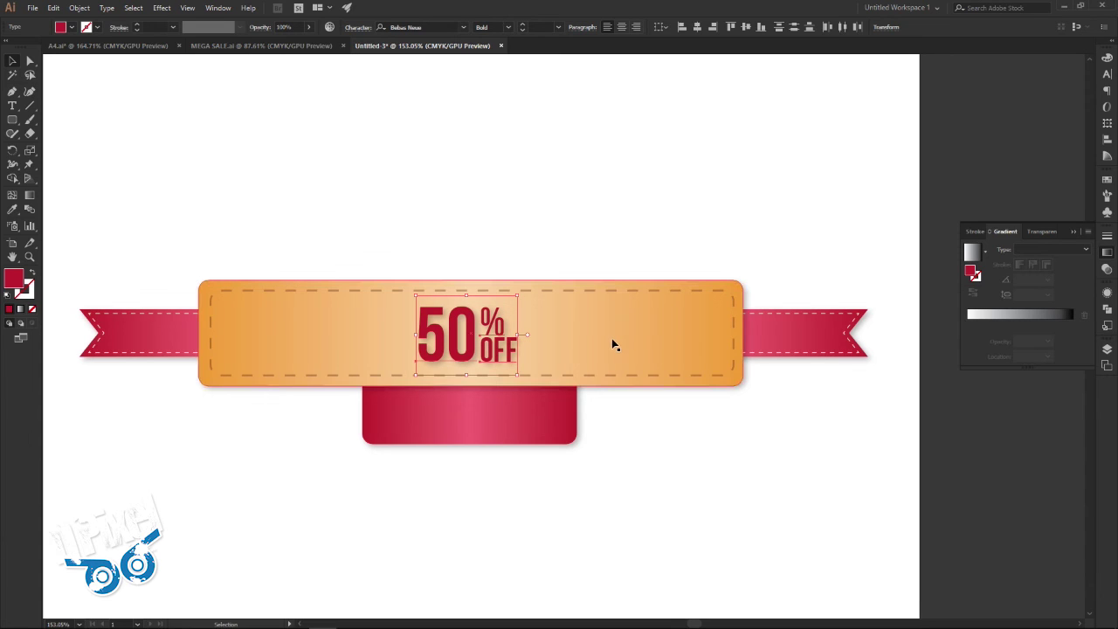
left_click(611, 344)
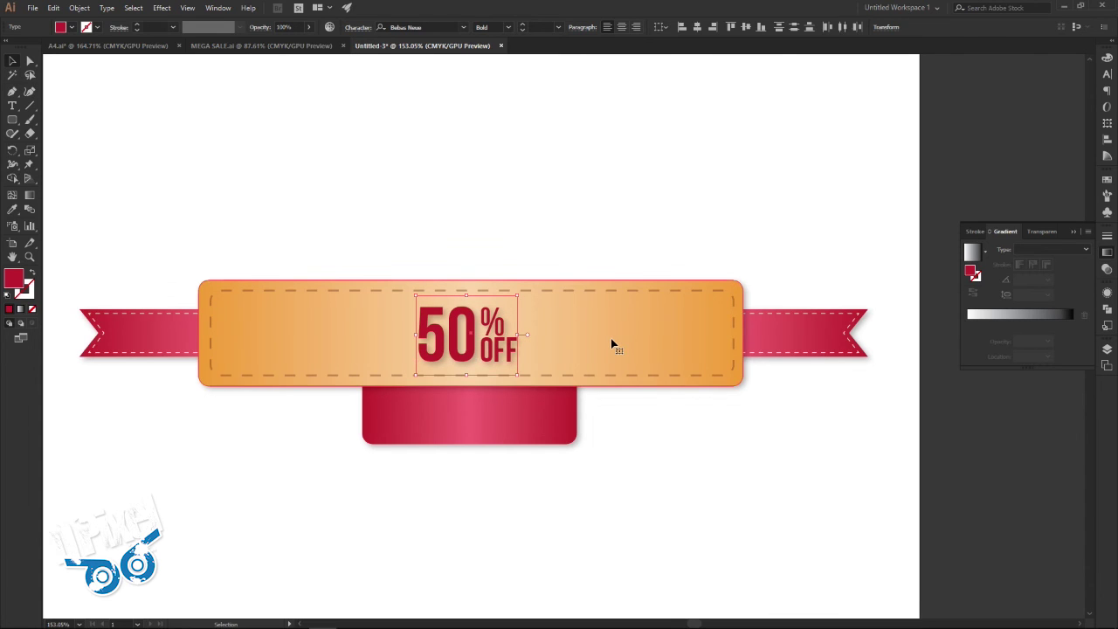
left_click(496, 348)
left_click(467, 332, "shift")
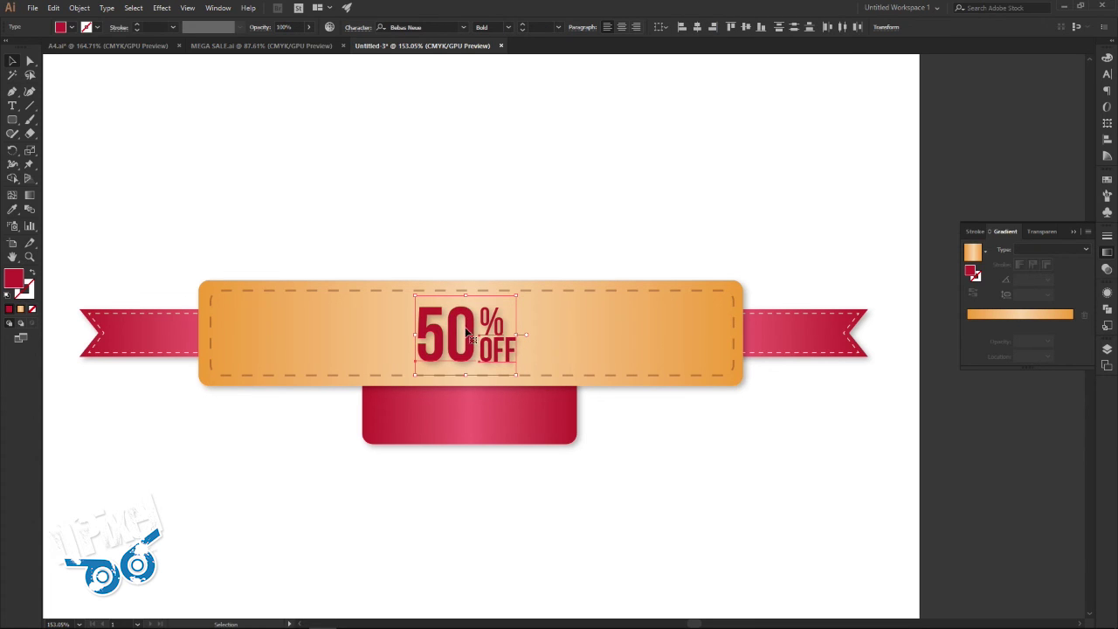
left_click(525, 403)
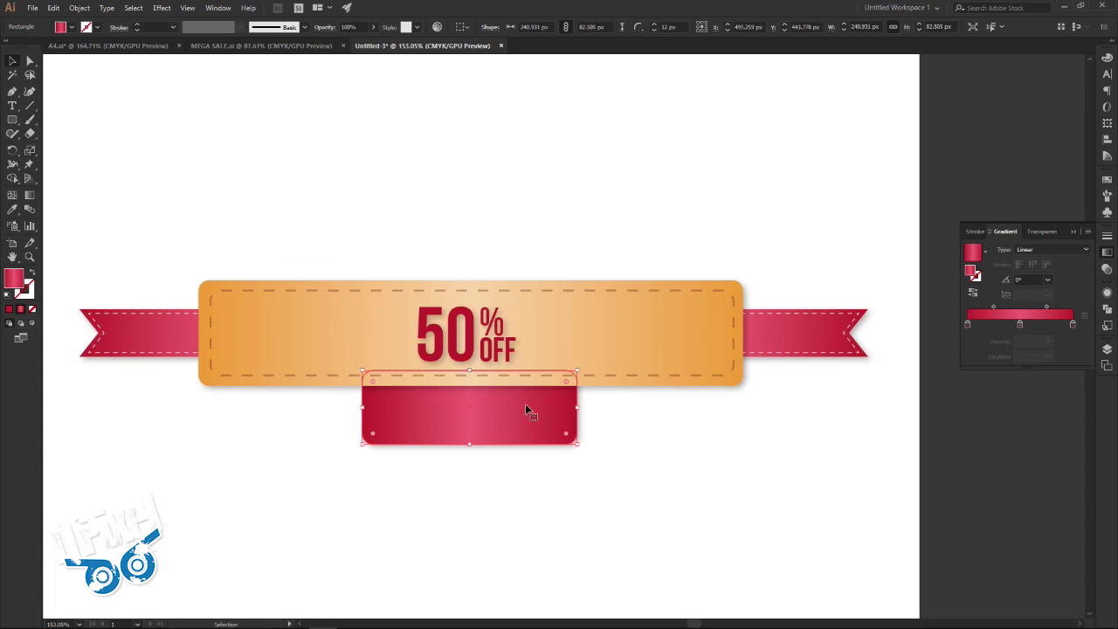
left_click(632, 424)
Step: Compare against MEGA SALE.ai, then return to Untitled-3 with the Type tool
left_click(325, 47)
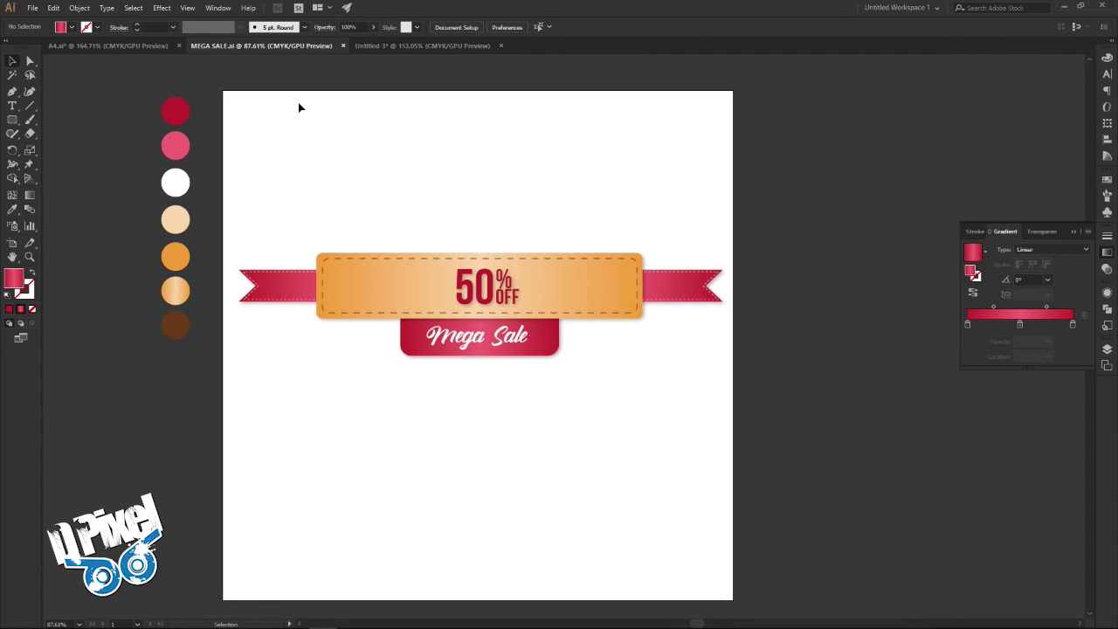
left_click(378, 46)
left_click(13, 106)
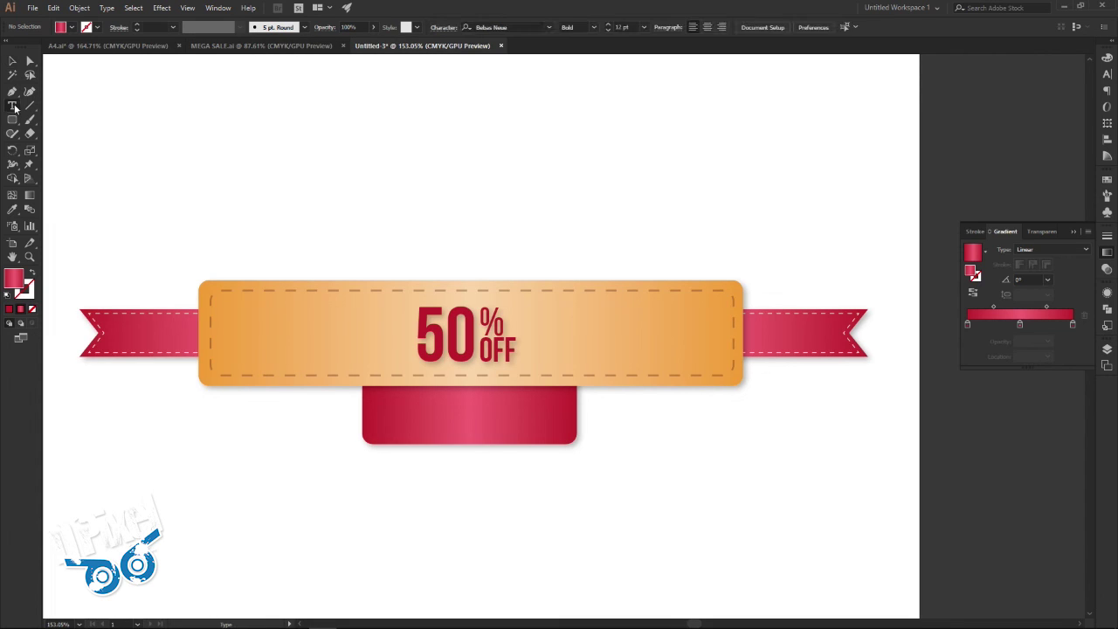
Step: Add MEGA SALE text, enlarge it, set it in Antonellie Calligraphy, and move it onto the crimson tab
left_click(361, 165)
key("BackSpace")
type("MEGA SALE")
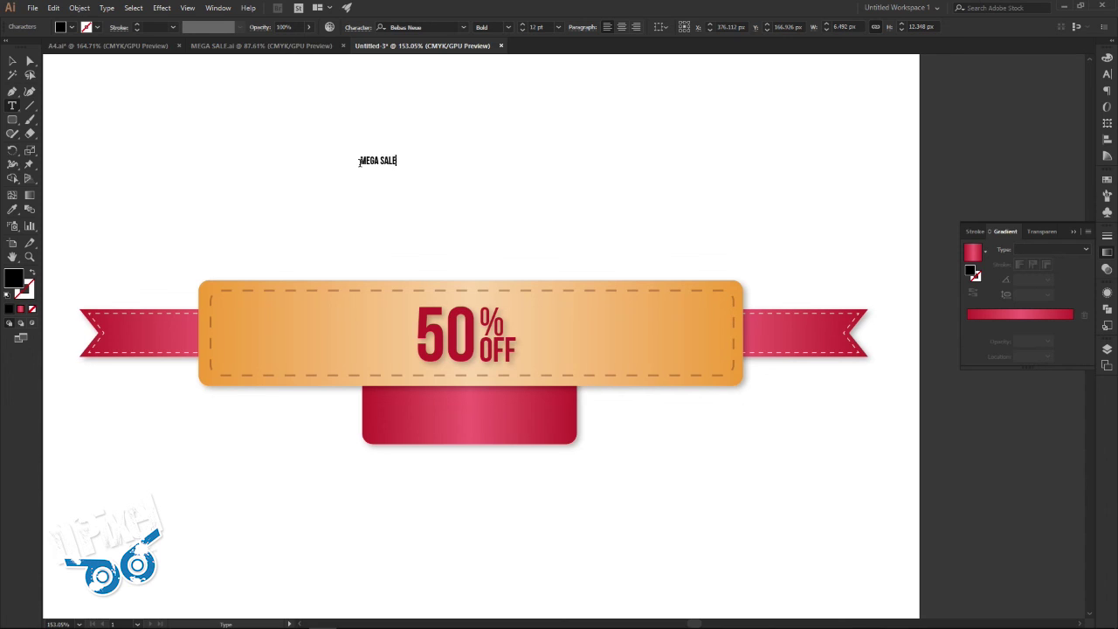
key("Escape")
left_click_drag(393, 173, 477, 192)
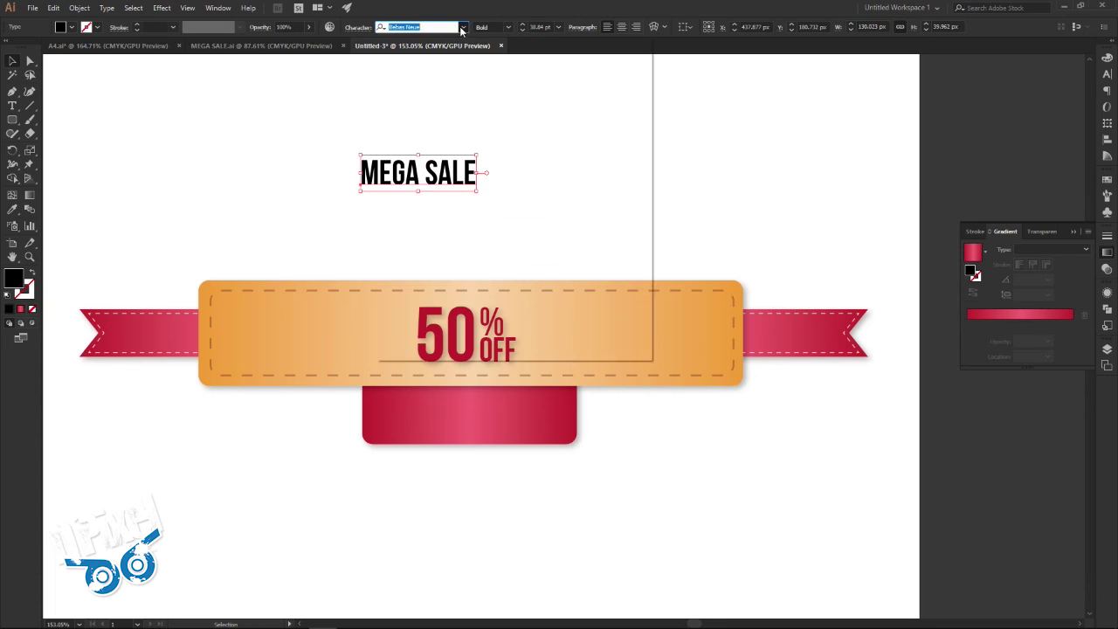
left_click(462, 28)
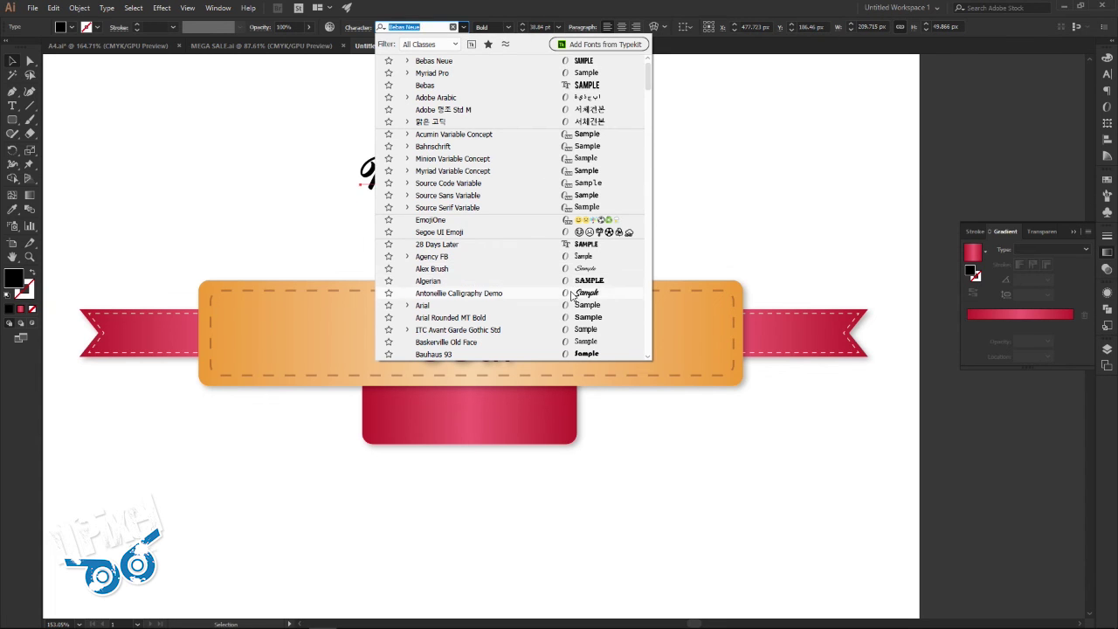
left_click(572, 294)
mouse_move(511, 191)
left_mouse_down()
mouse_move(541, 369)
mouse_move(528, 408)
mouse_move(547, 394)
left_mouse_up()
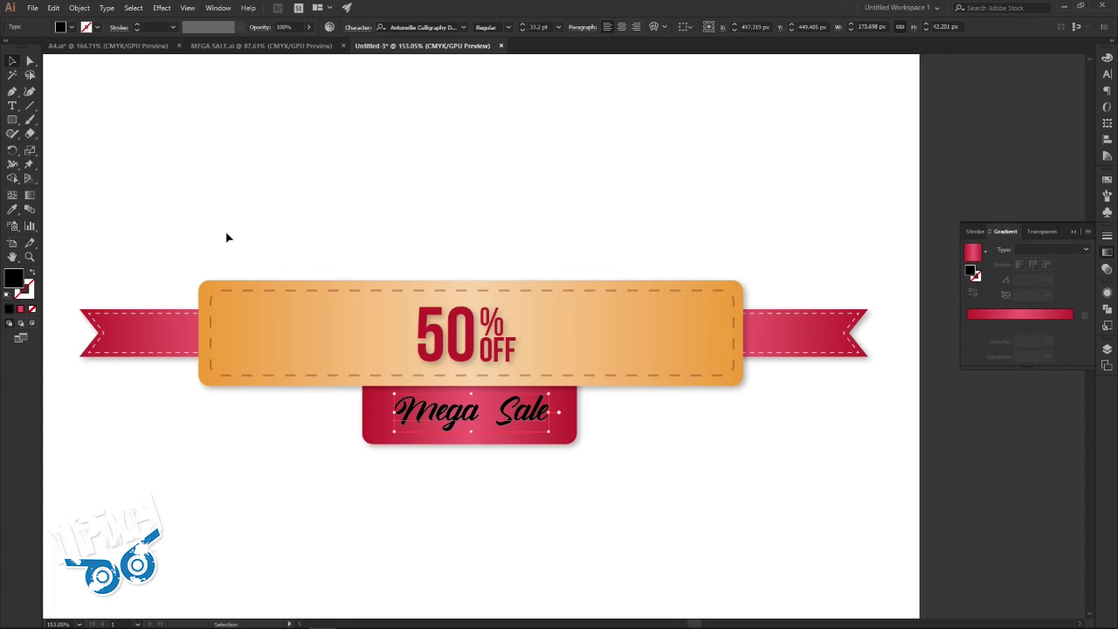
Step: Colour the Mega Sale lettering white by eyedropping the white swatch
key("z")
left_click_drag(441, 266, 354, 227)
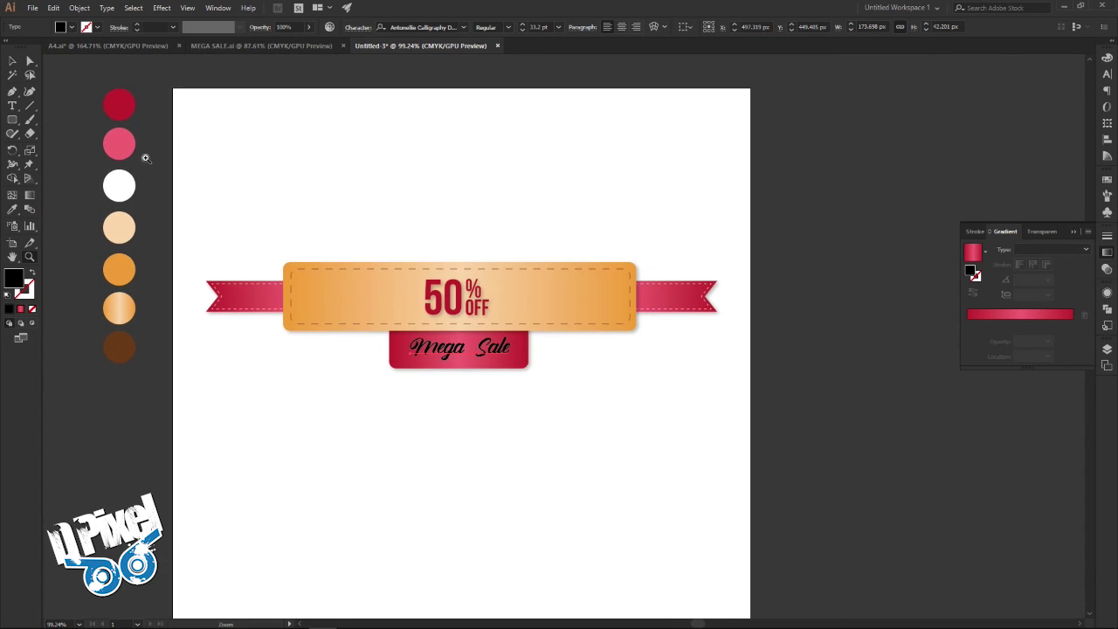
left_click(12, 210)
left_click(119, 185)
left_click(13, 61)
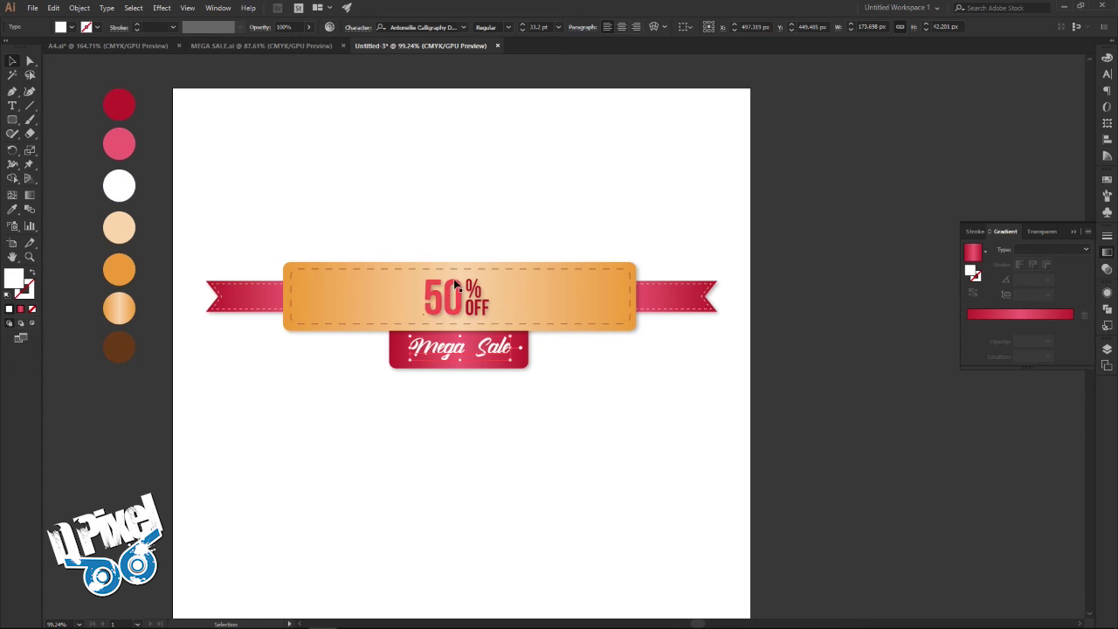
key("z")
left_click_drag(459, 345, 614, 352)
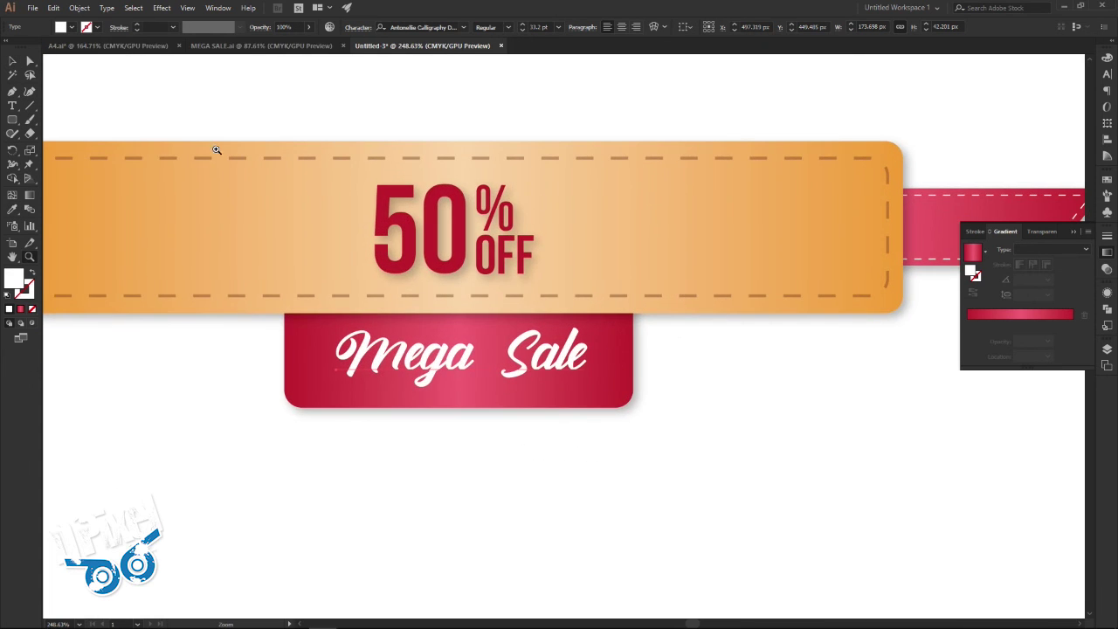
Step: Convert Mega Sale to outlines and shift the word Sale left toward Mega
left_click(12, 60)
left_click(78, 8)
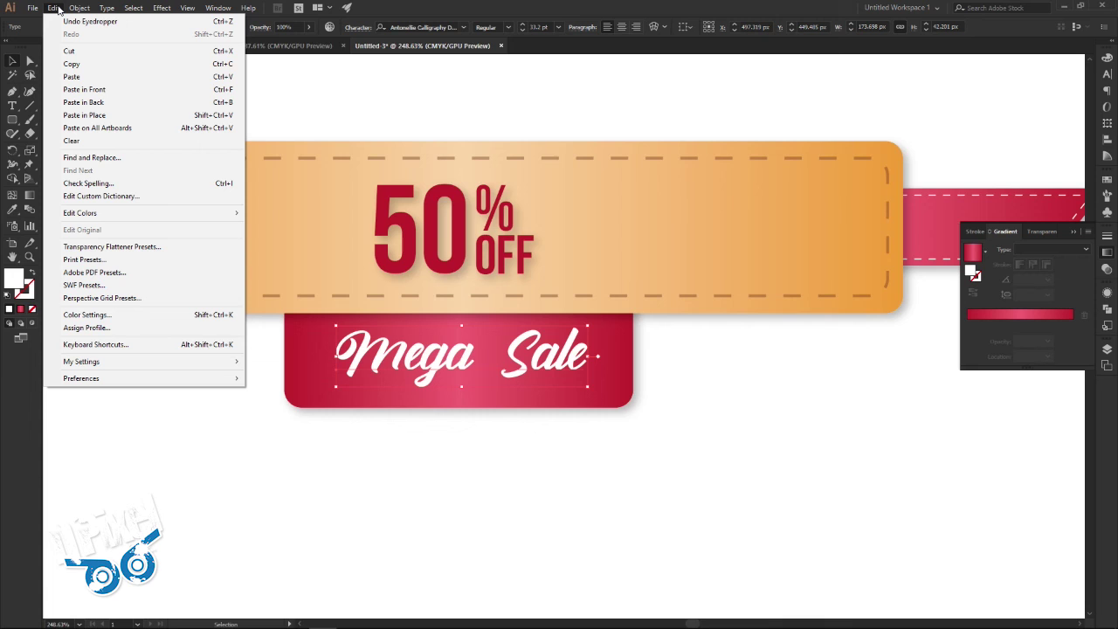
left_click(31, 8)
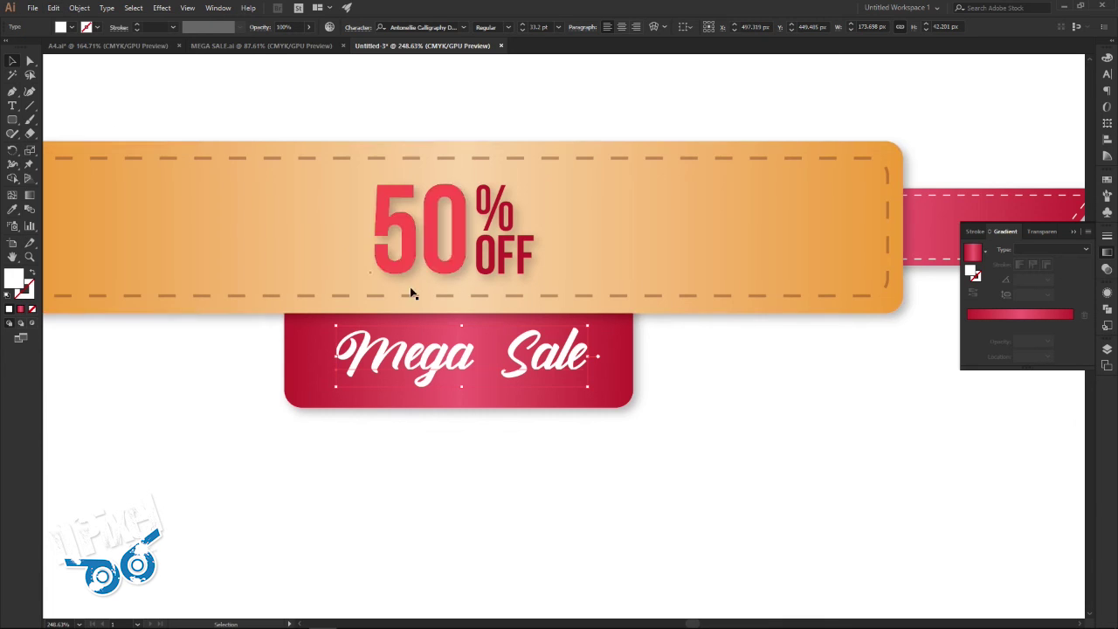
right_click(536, 369)
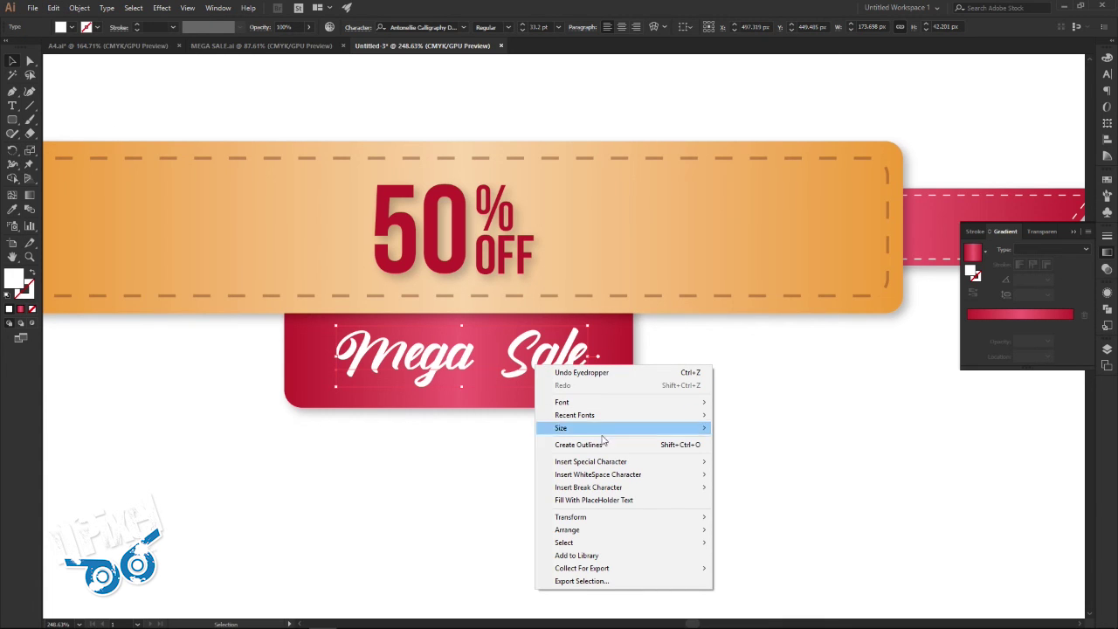
left_click(637, 451)
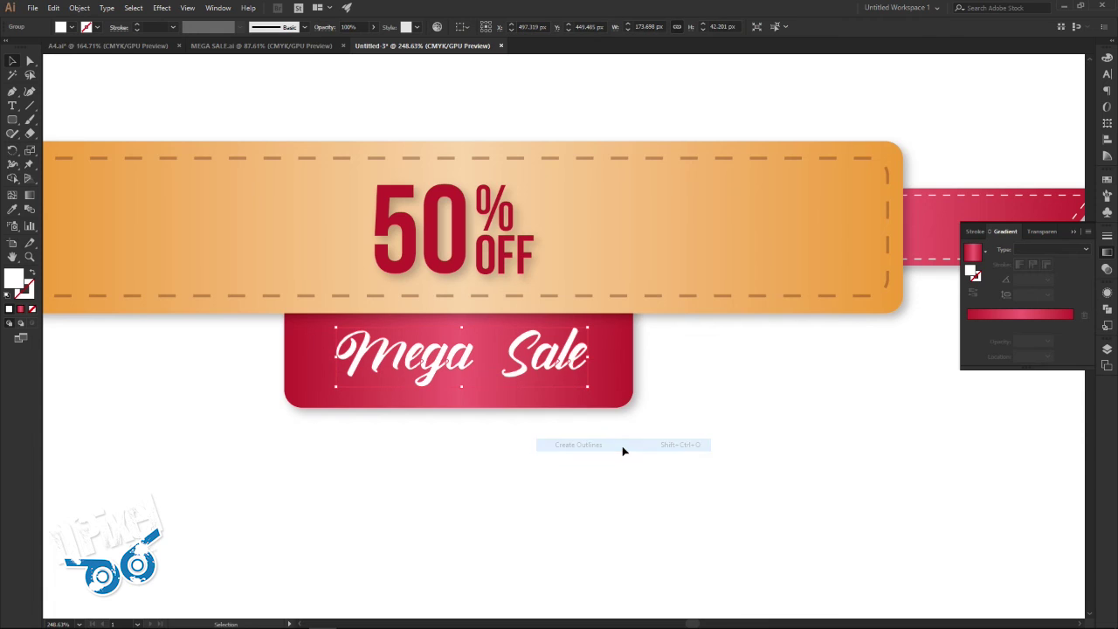
double_click(538, 368)
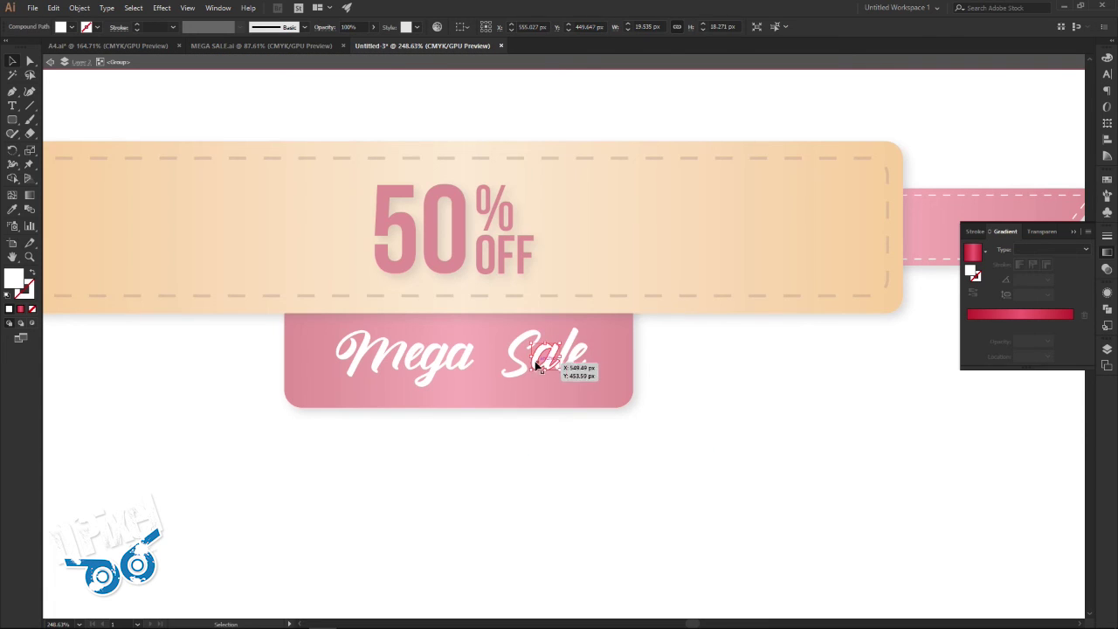
left_click(504, 371)
key("Left")
key("Left")
key("Left")
key("Left")
key("Left")
key("Left")
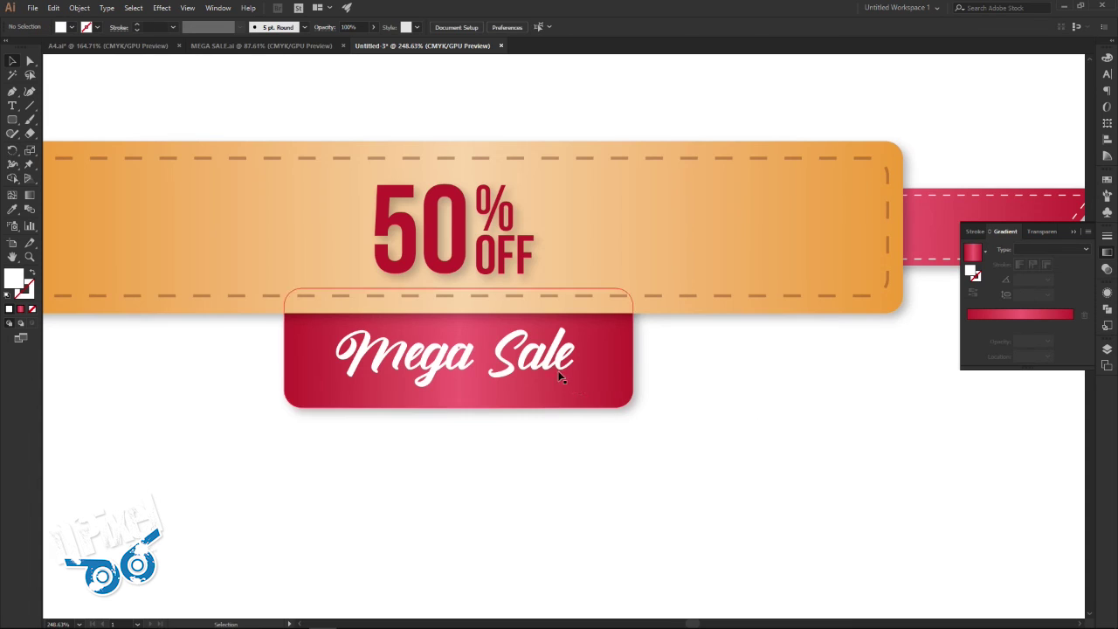
Step: Nudge the Mega Sale lettering right and down to centre it on the crimson tab
left_click(553, 367)
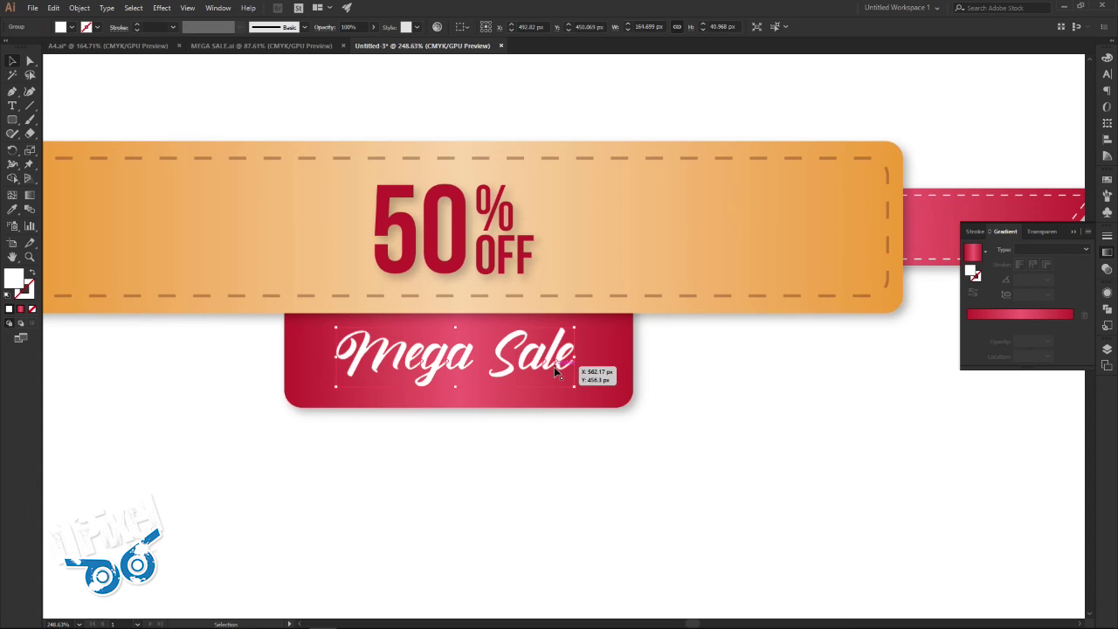
key("Right")
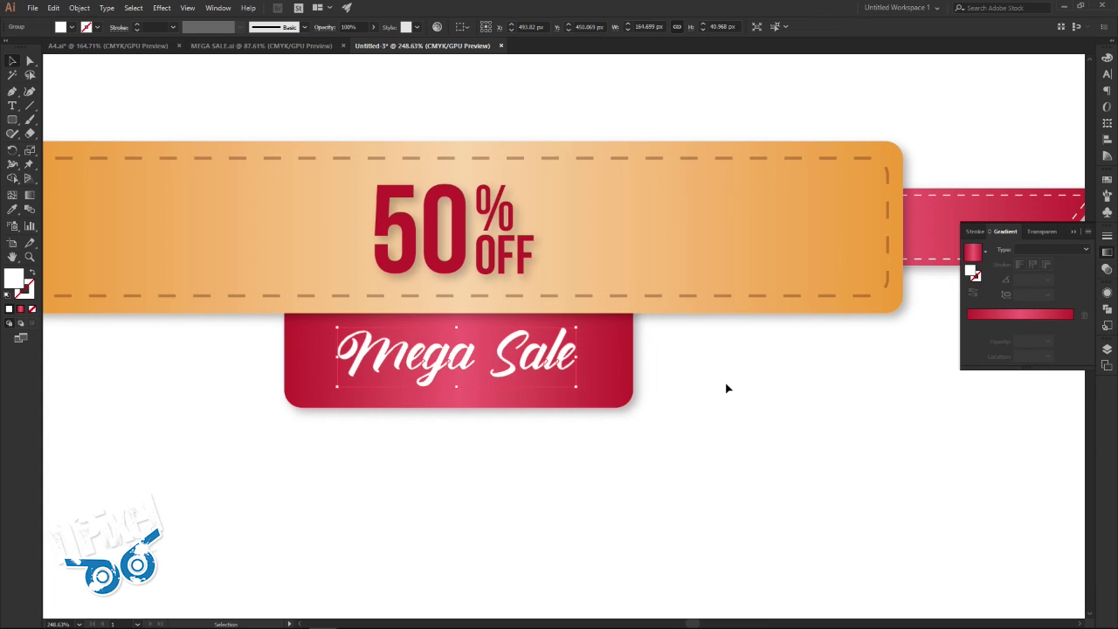
key("Down")
key("Down")
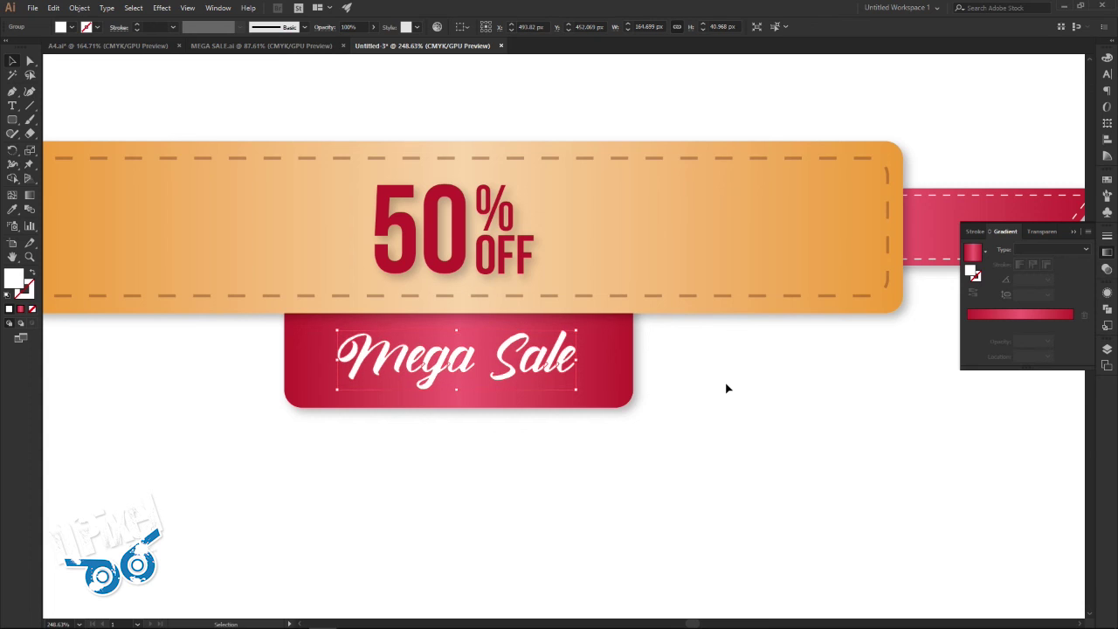
left_click(728, 389)
key("z")
left_click_drag(660, 382, 423, 353)
left_click(12, 62)
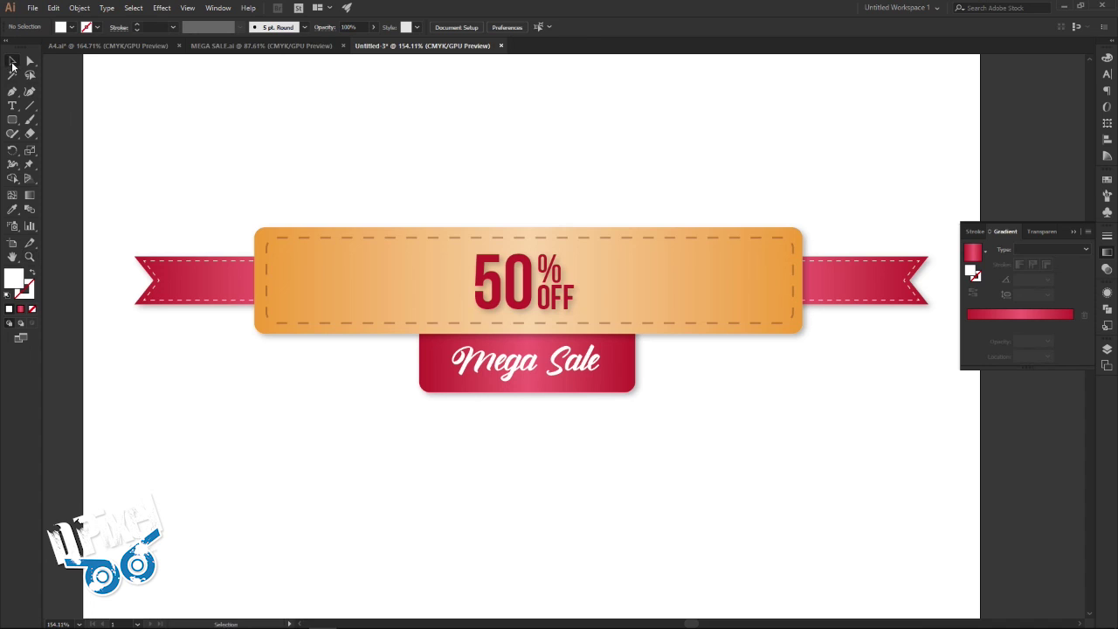
Step: Compare Untitled-3 with the MEGA SALE.ai reference and zoom out to the whole artboard
left_click(258, 48)
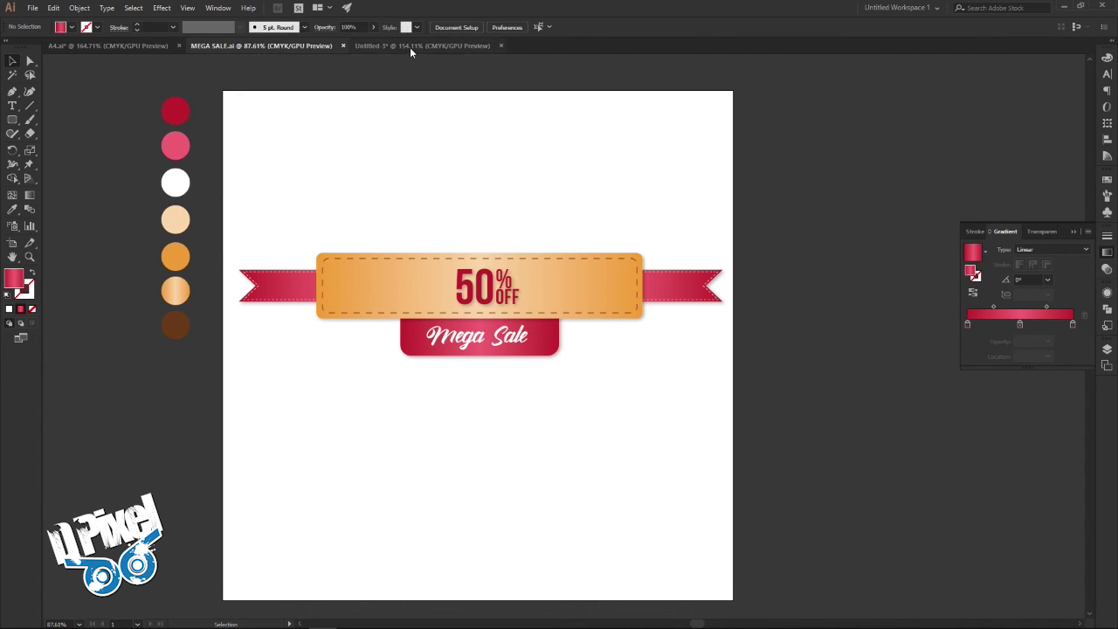
left_click(410, 47)
left_click(249, 47)
left_click(422, 47)
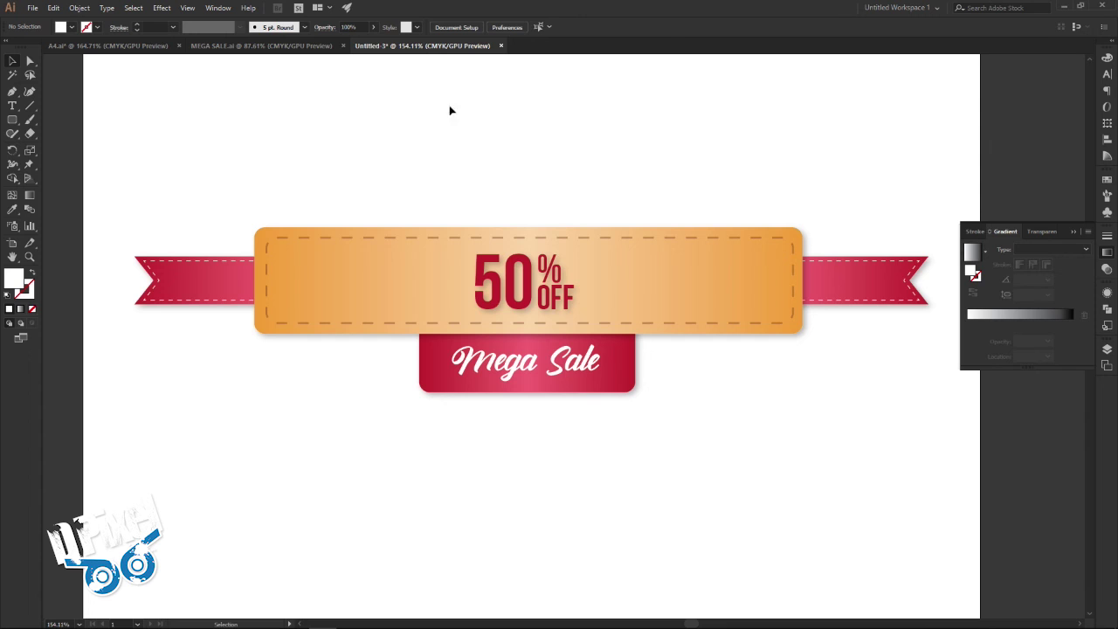
left_click(28, 257)
left_click_drag(449, 297, 388, 292)
left_click(10, 61)
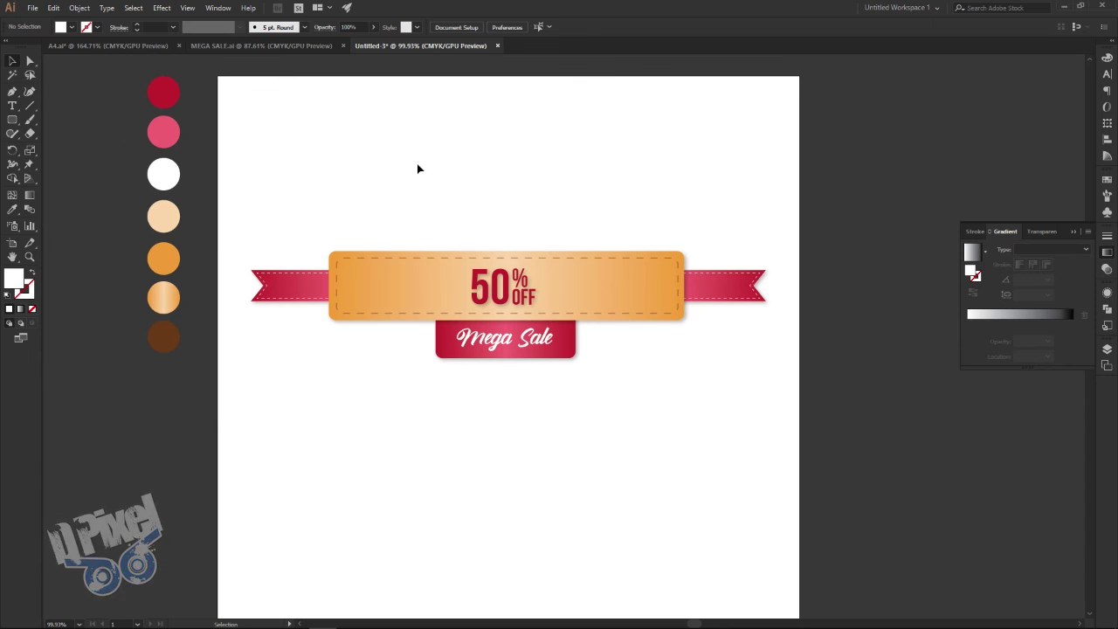
Step: Marquee-select every badge piece and group them into one object
left_click_drag(242, 175, 740, 436)
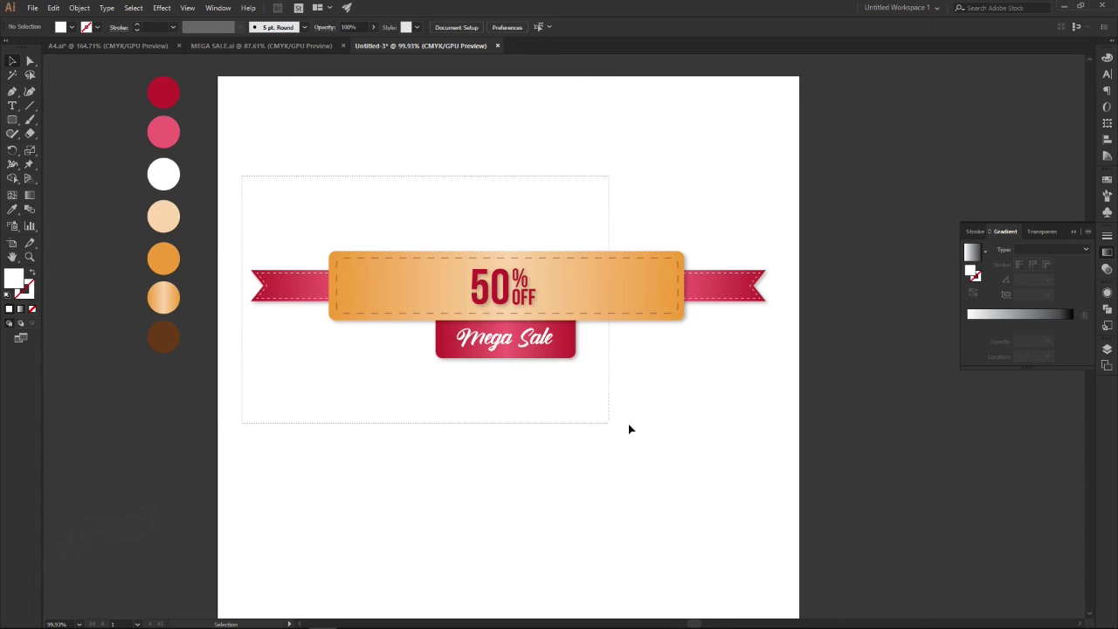
right_click(598, 297)
left_click(659, 363)
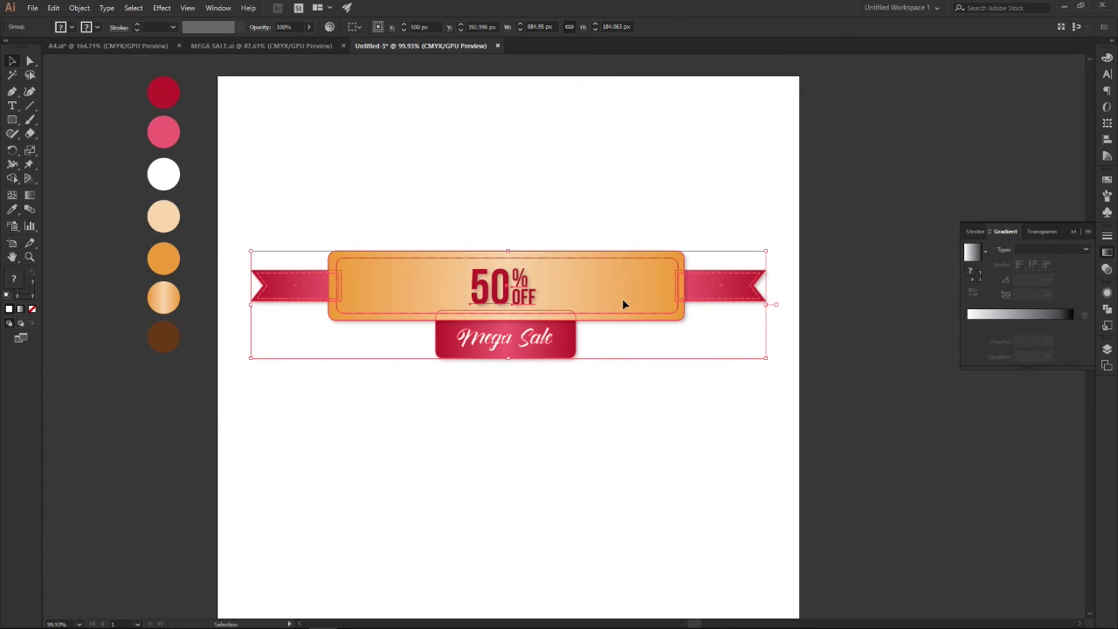
left_click(703, 355)
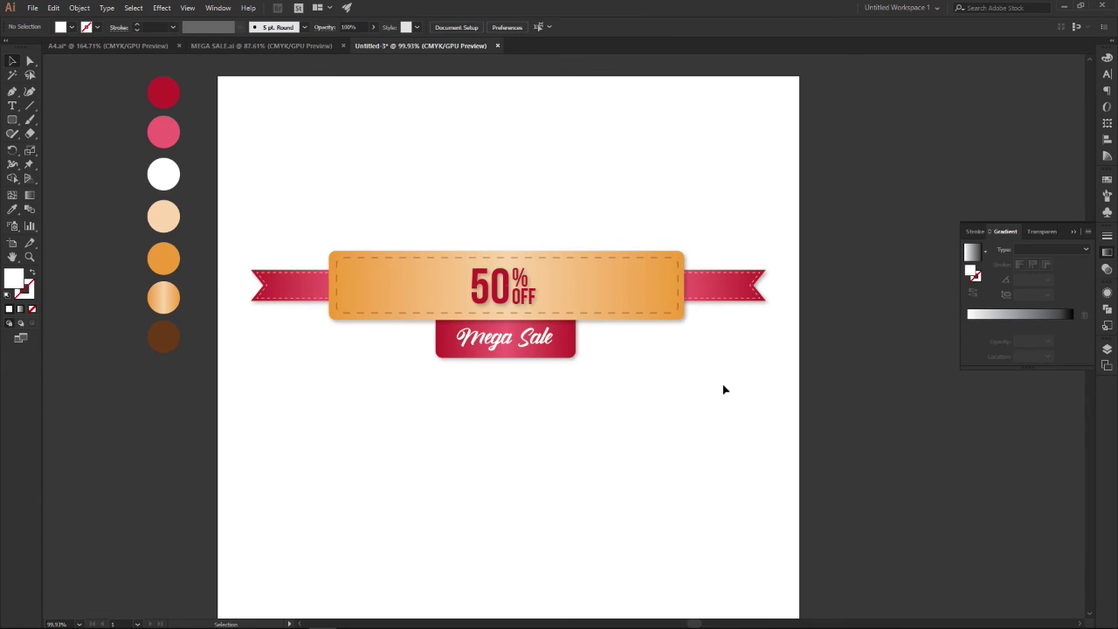